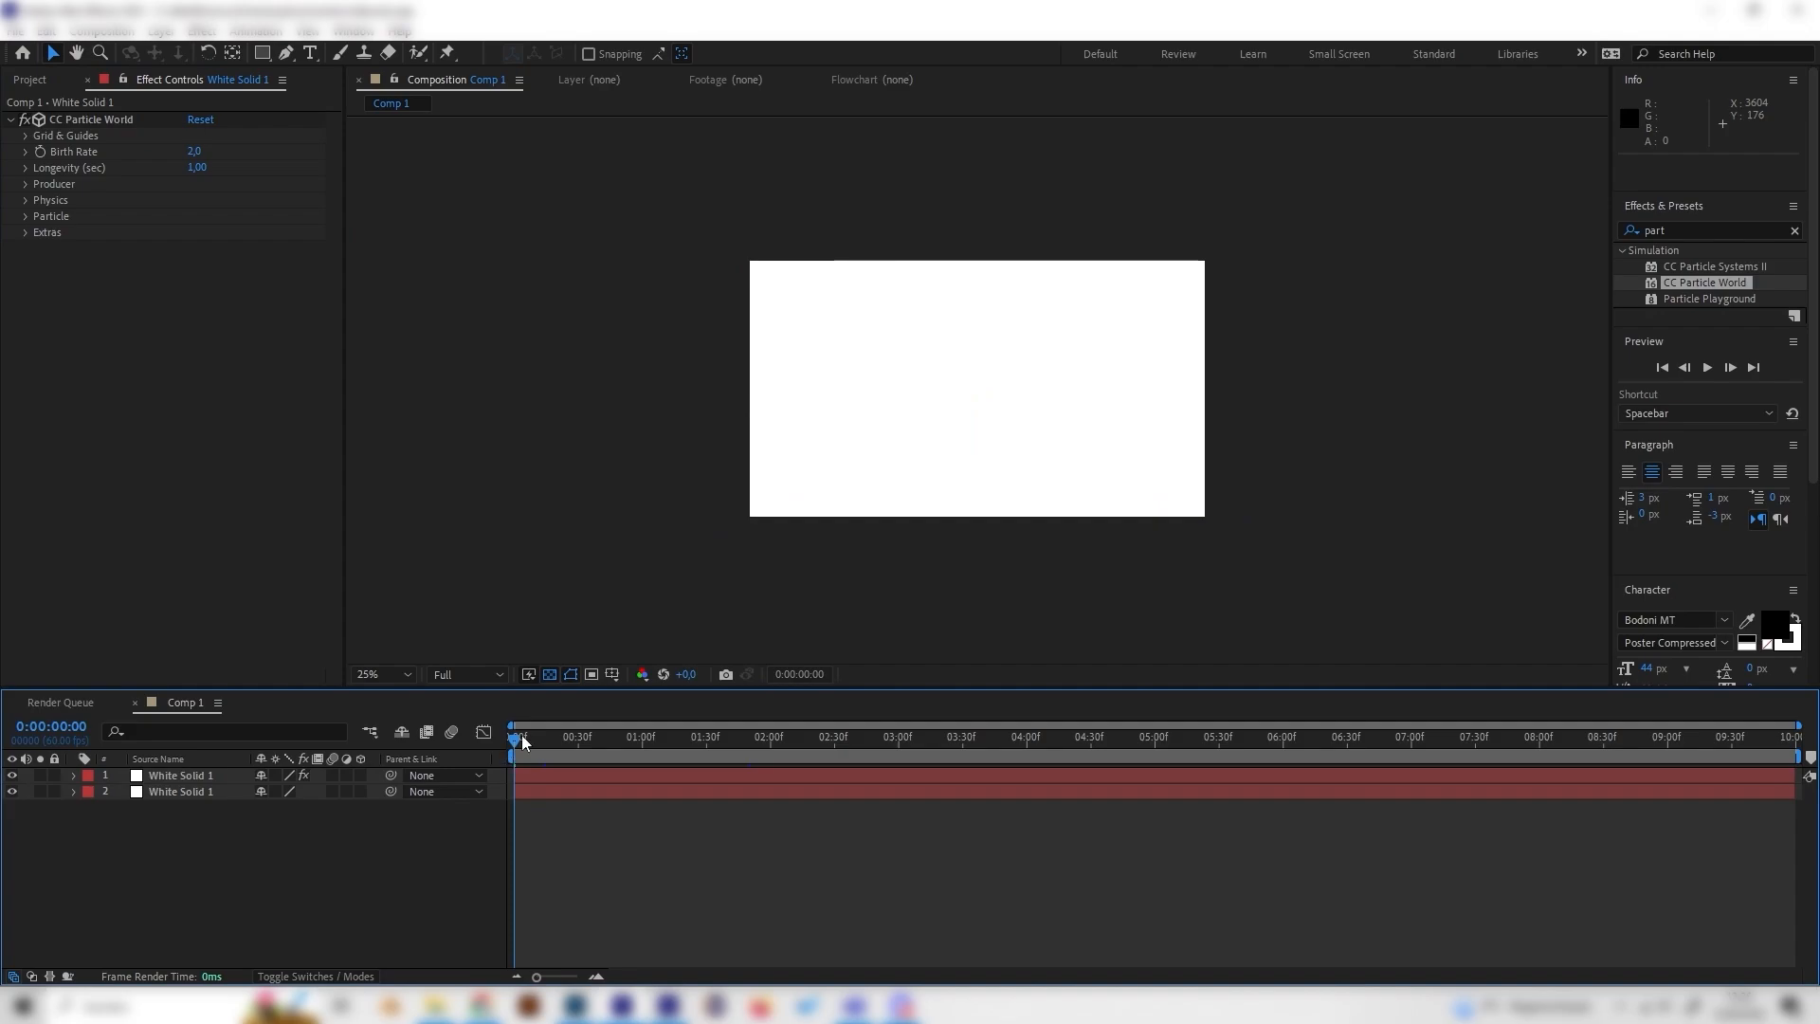
Step: Add a new shape layer to the composition
drag(520, 738, 866, 738)
key(period)
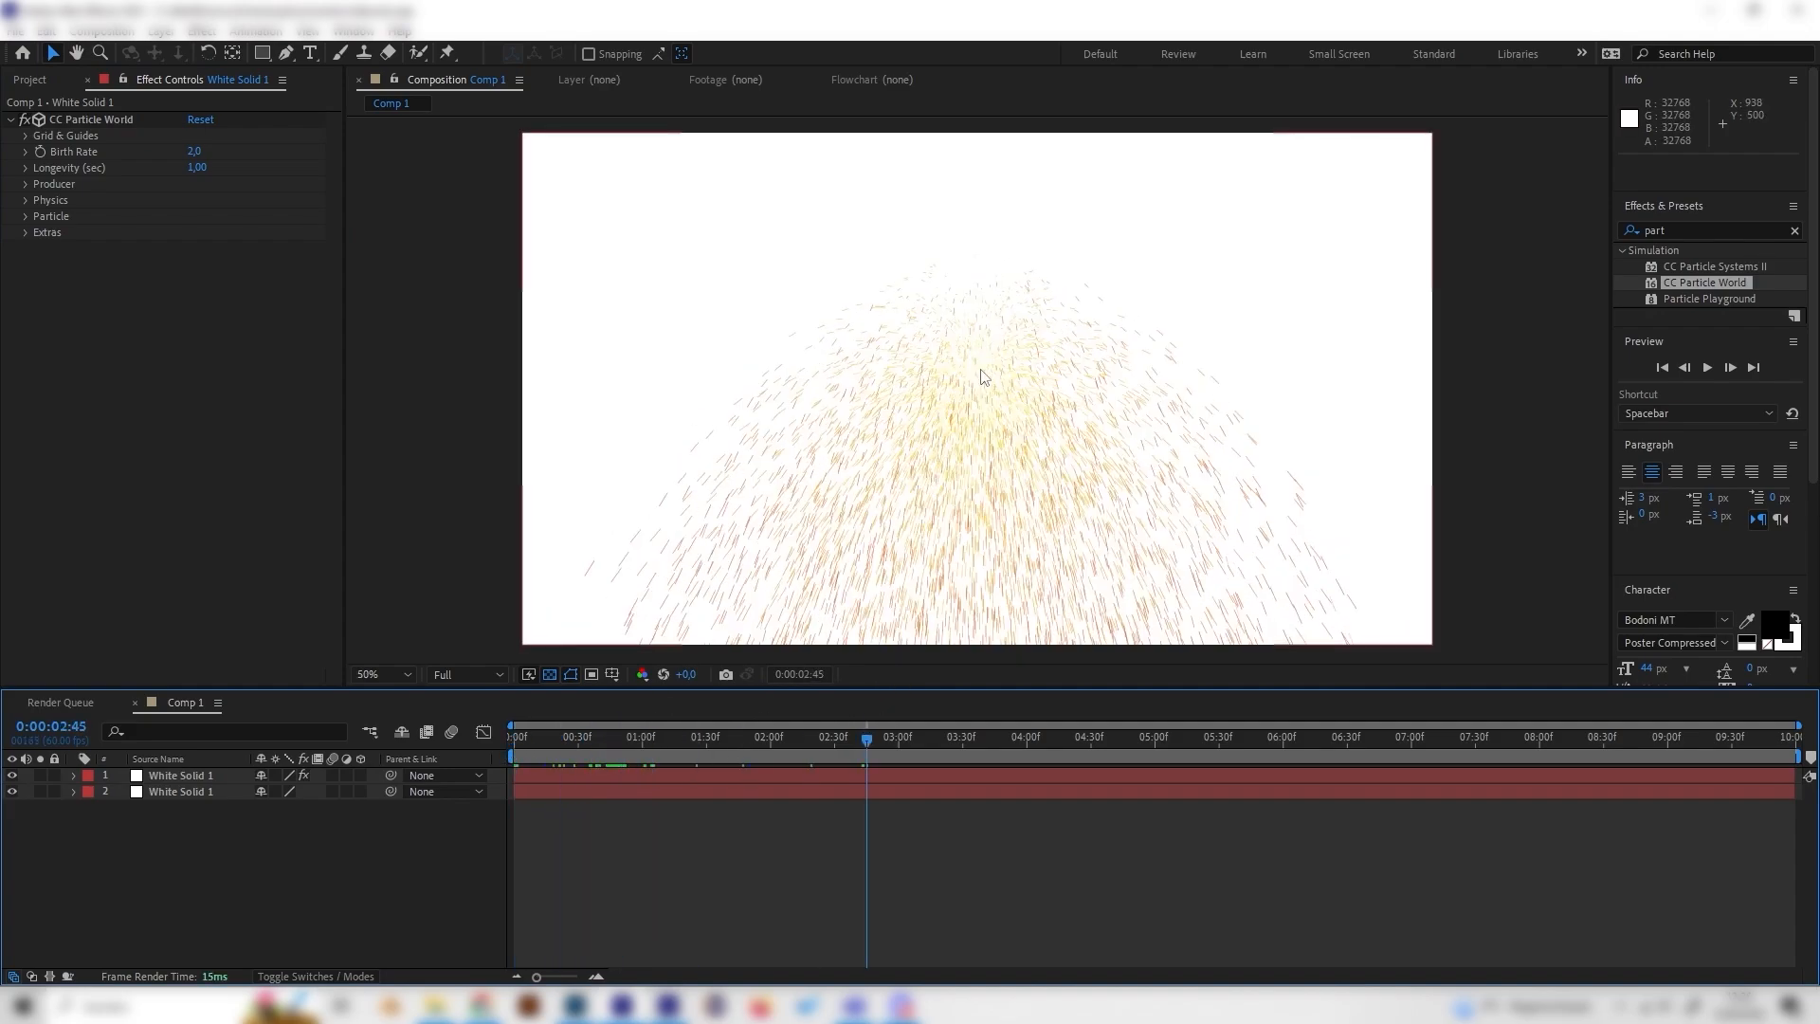
right_click(355, 842)
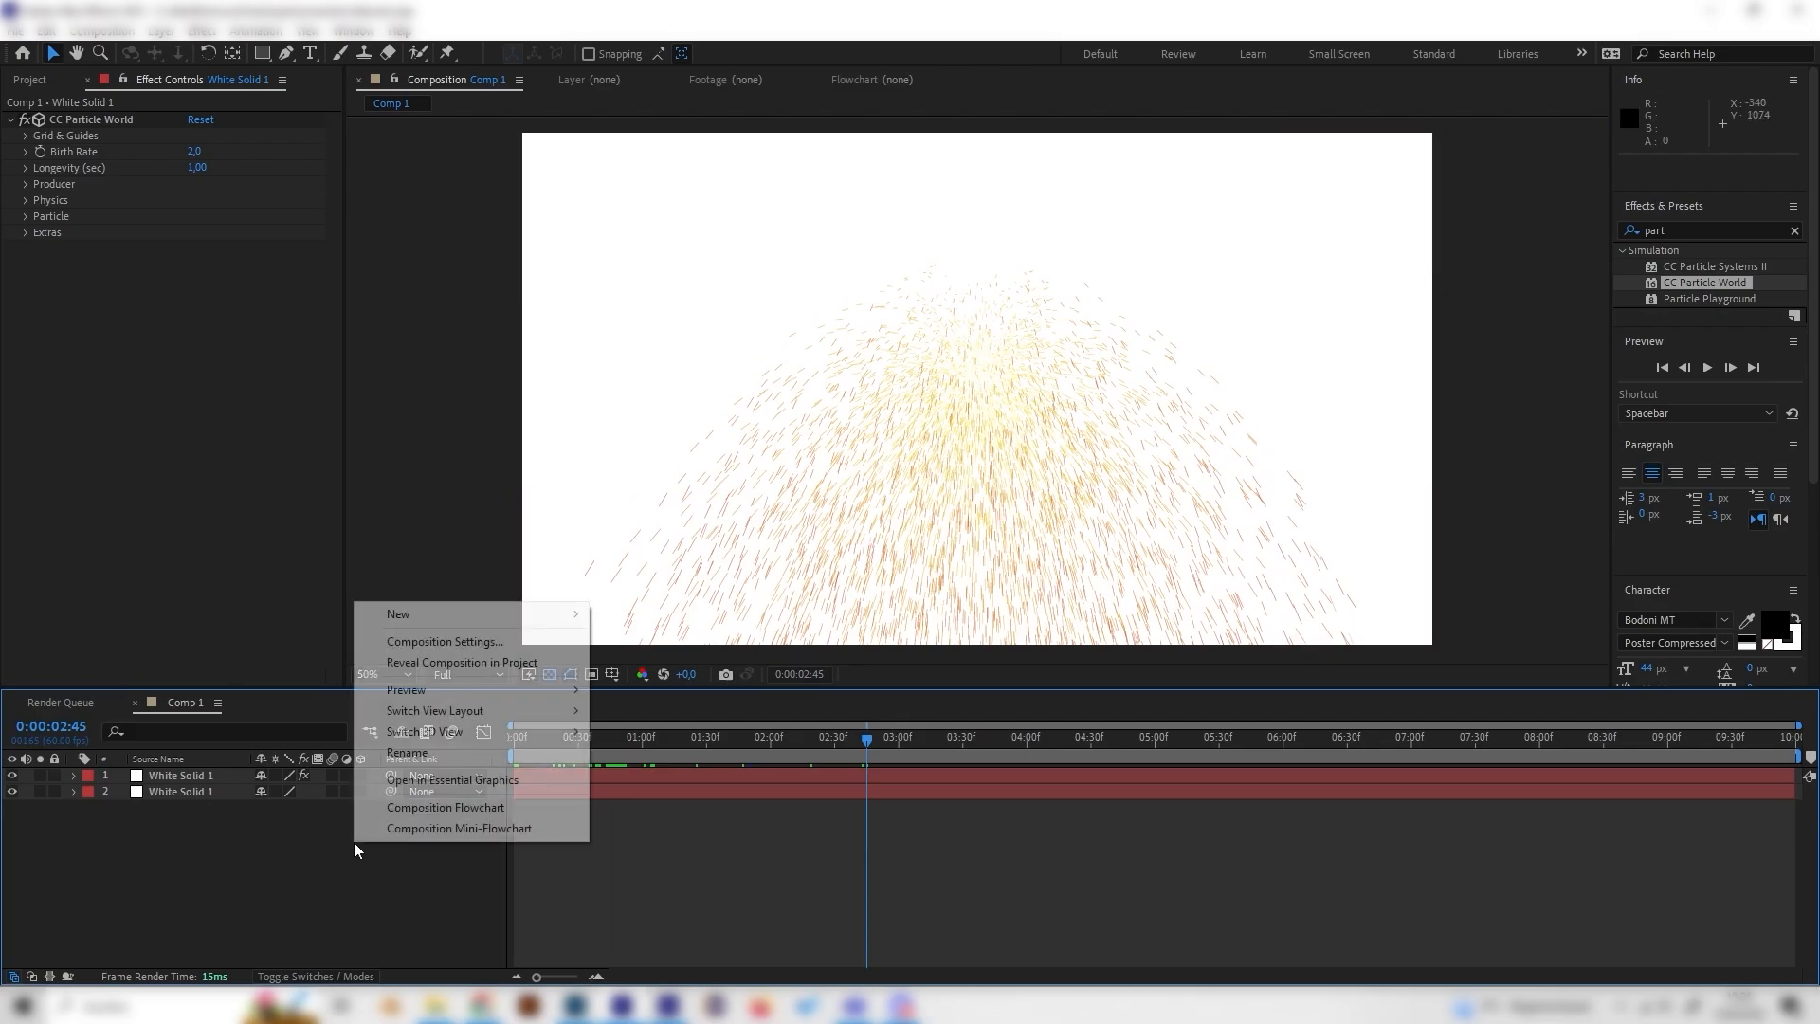
right_click(231, 846)
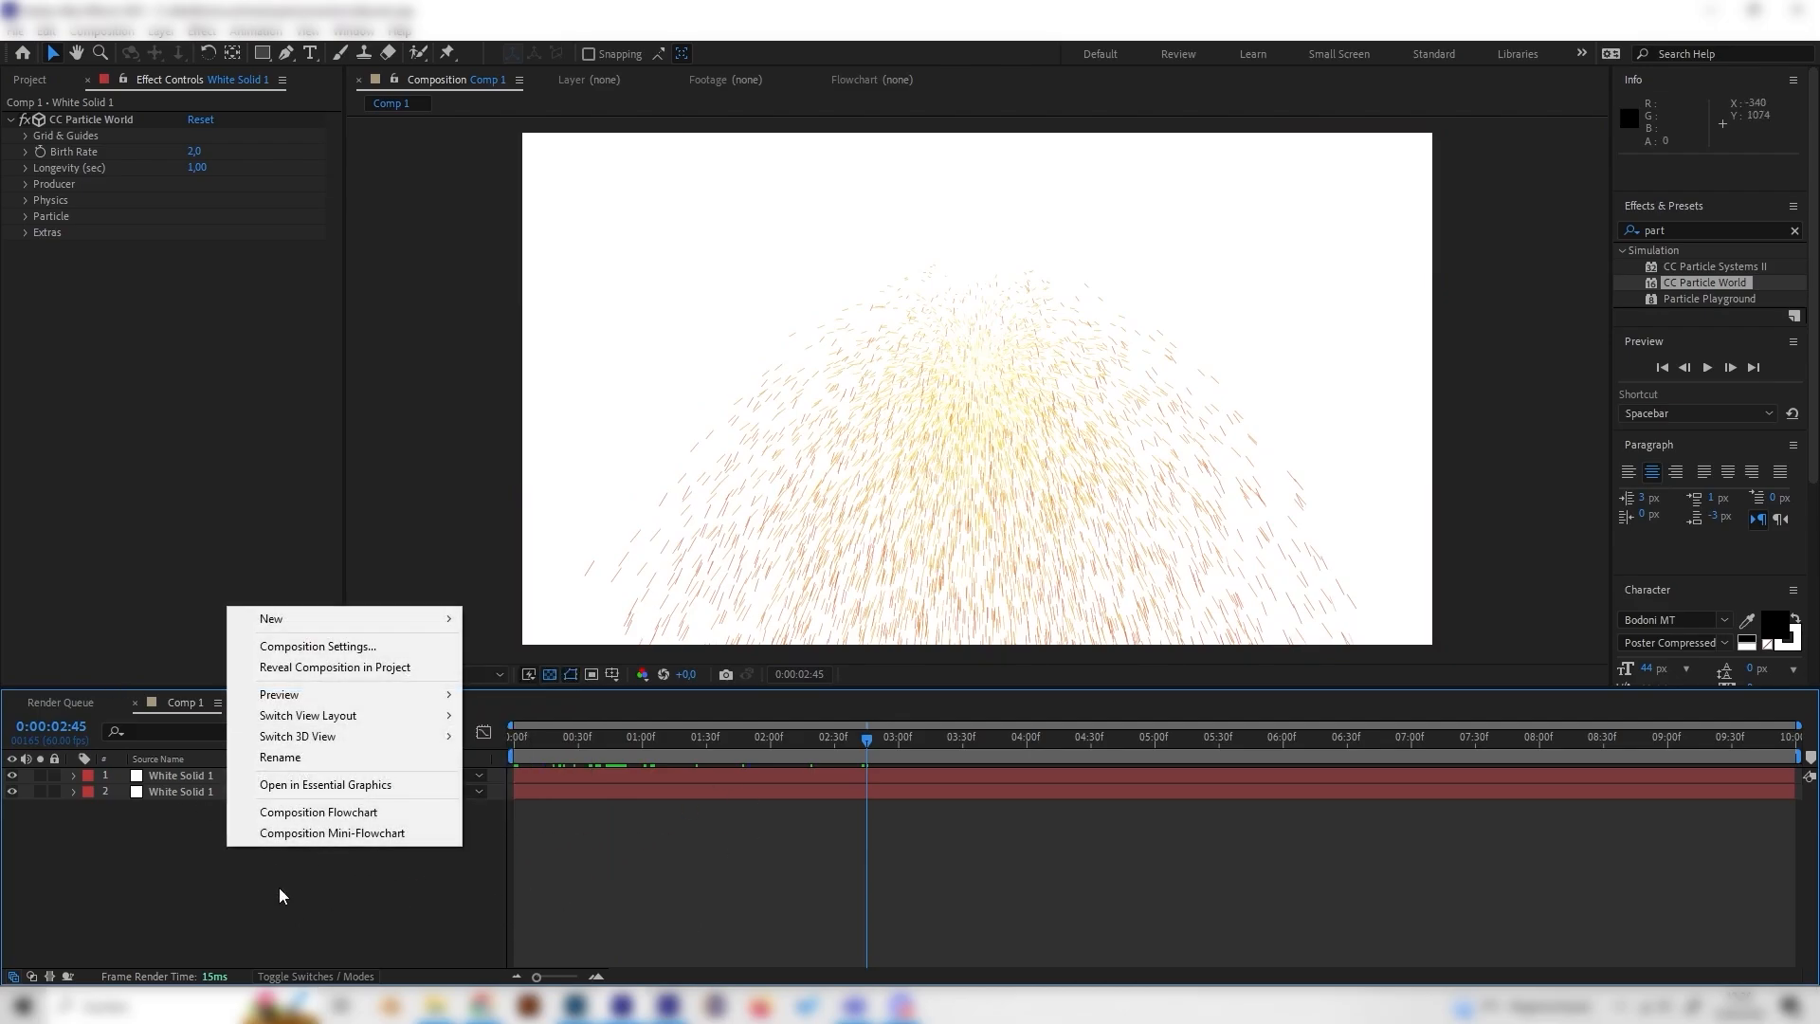
click(823, 892)
right_click(402, 870)
mouse_move(544, 643)
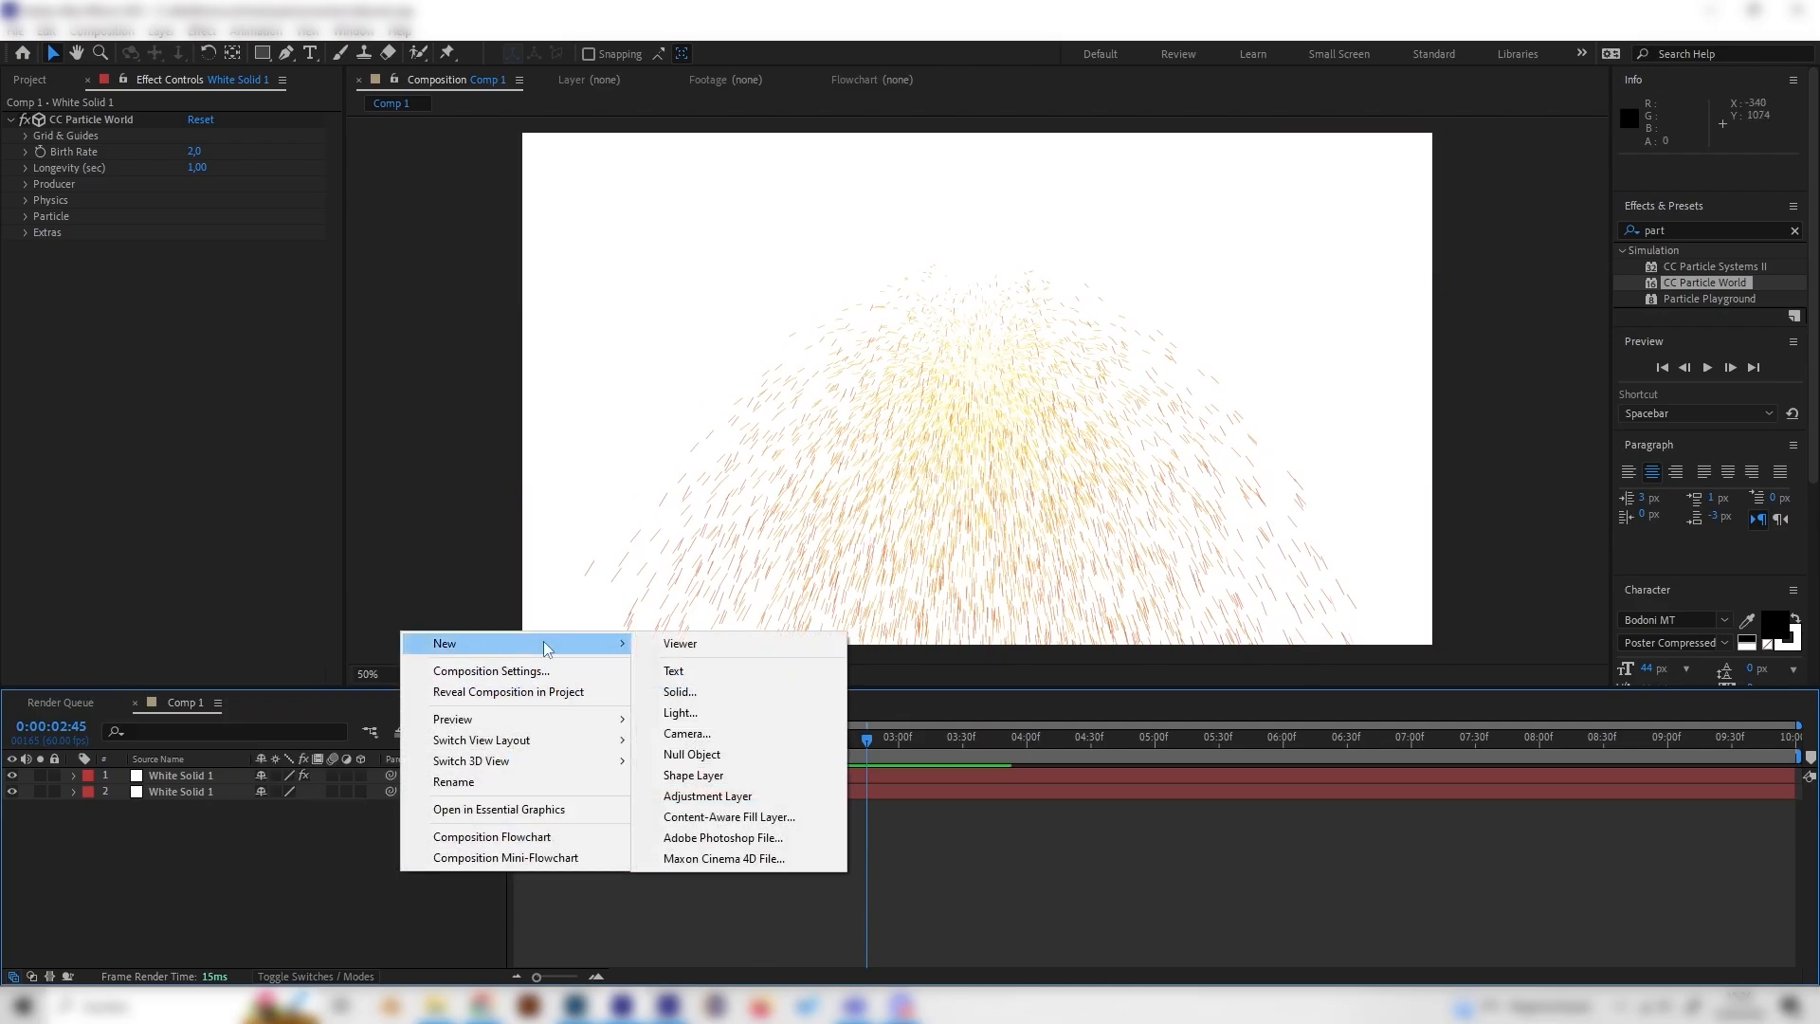
click(707, 774)
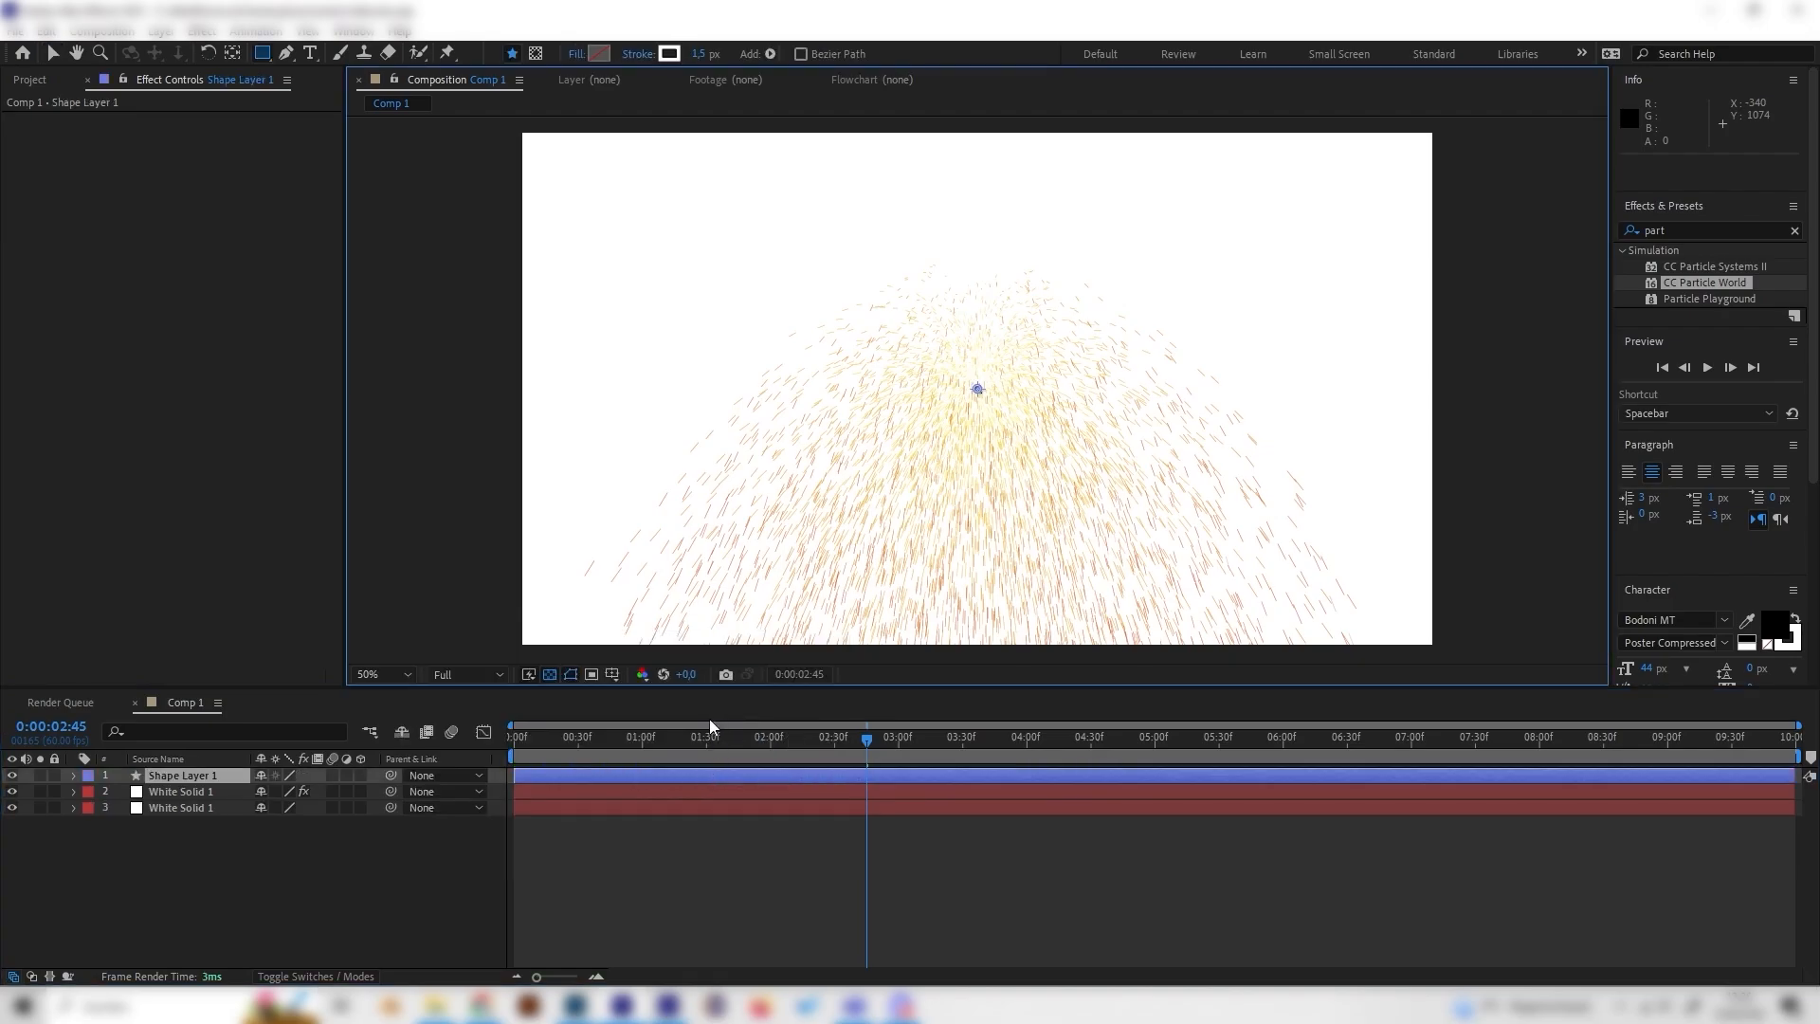
Step: Add a rectangle path to the shape layer's contents
click(73, 776)
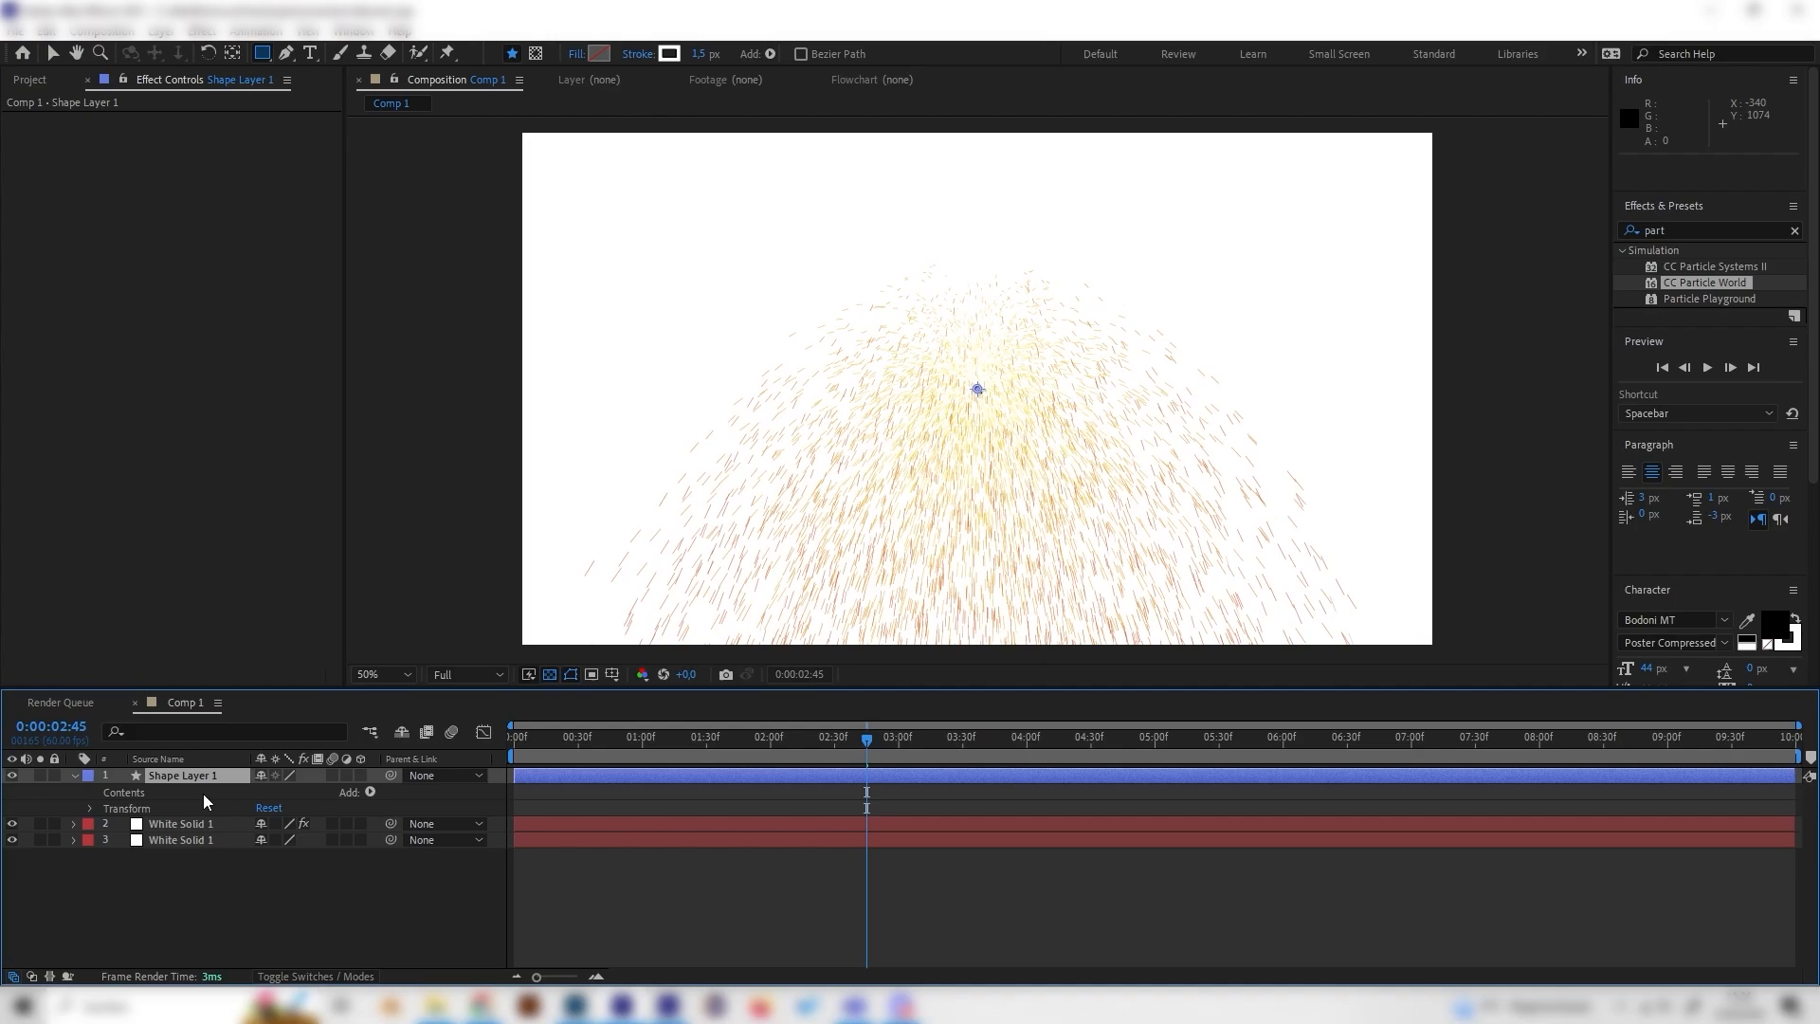
click(371, 793)
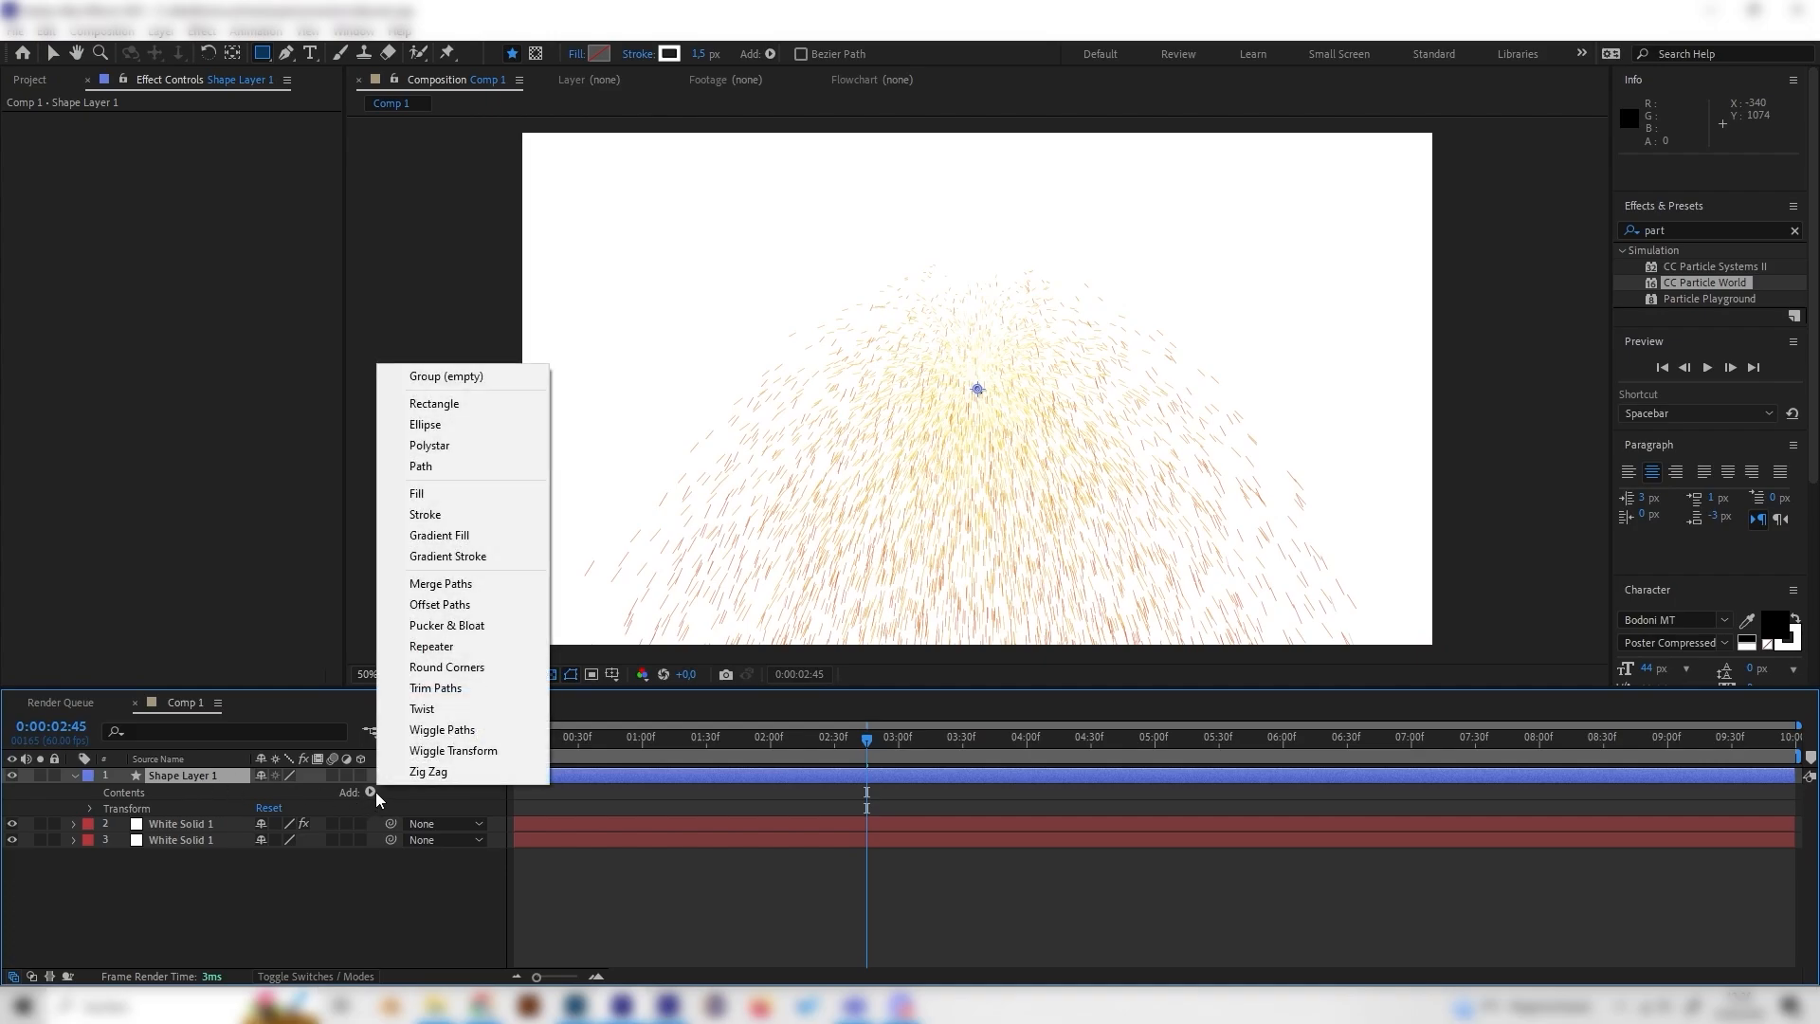
click(442, 404)
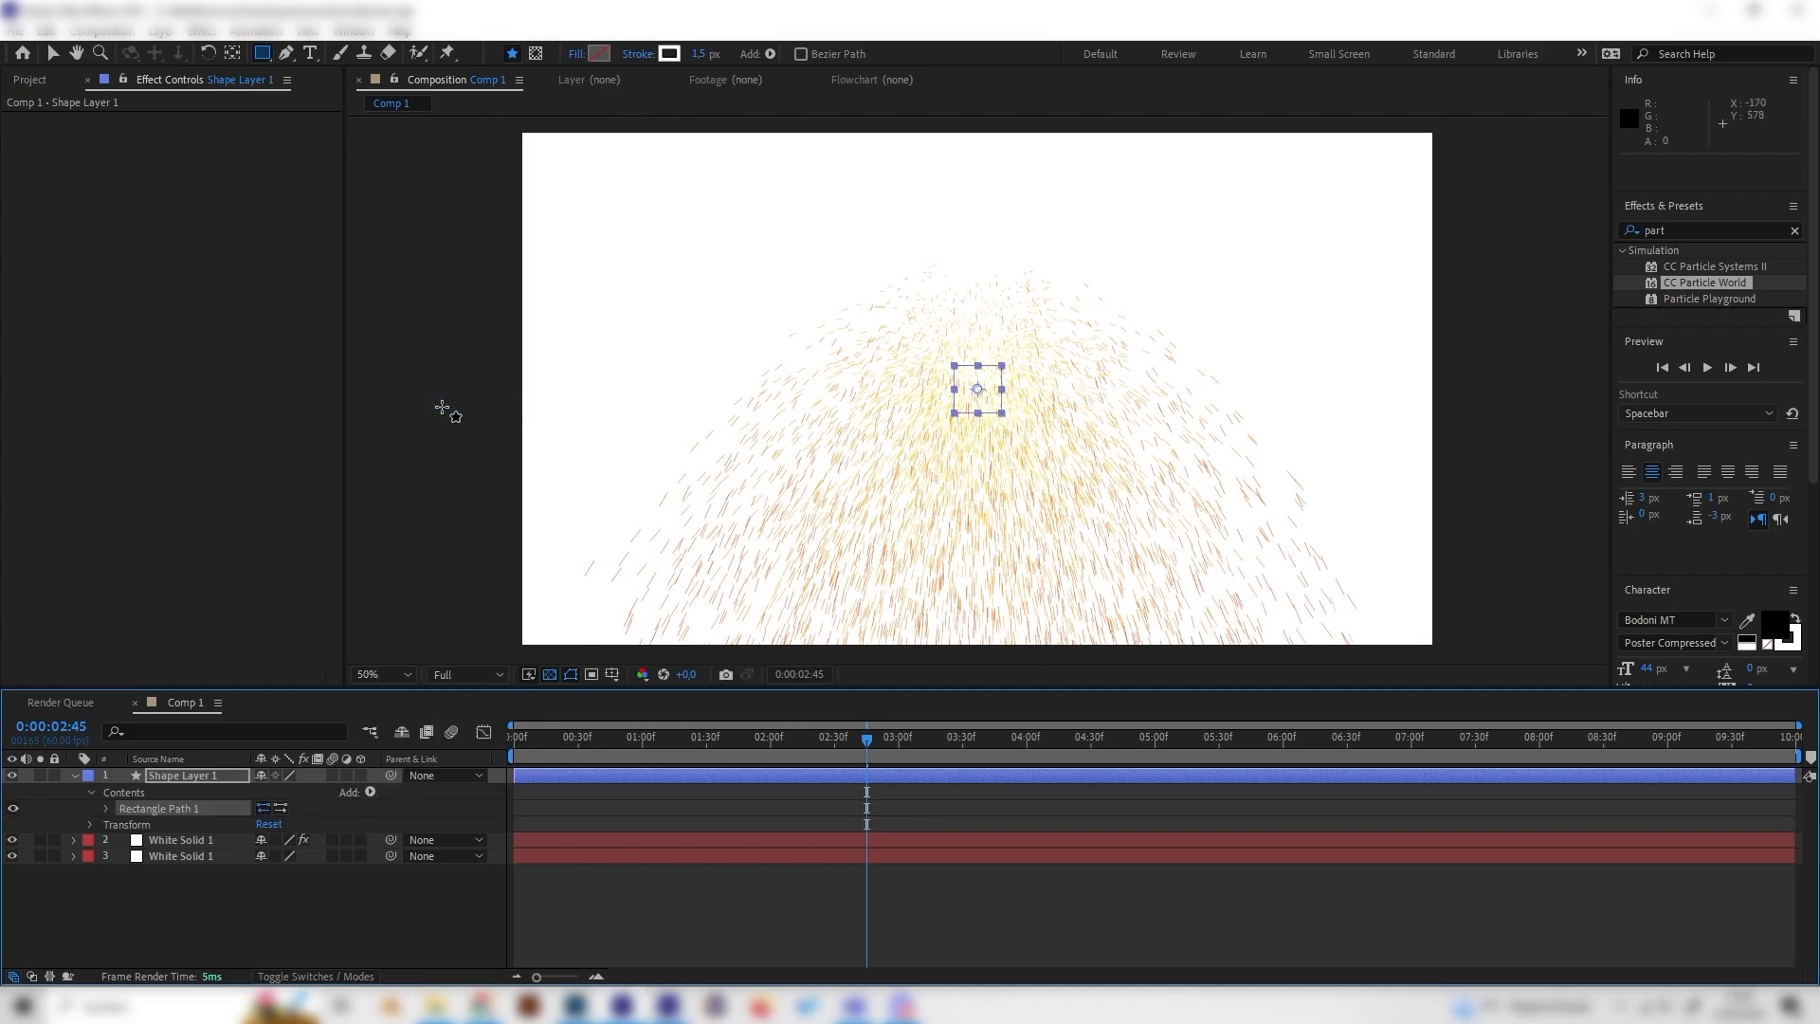
Step: Unlink the rectangle's size proportions and set its size to 100 x 200
click(105, 809)
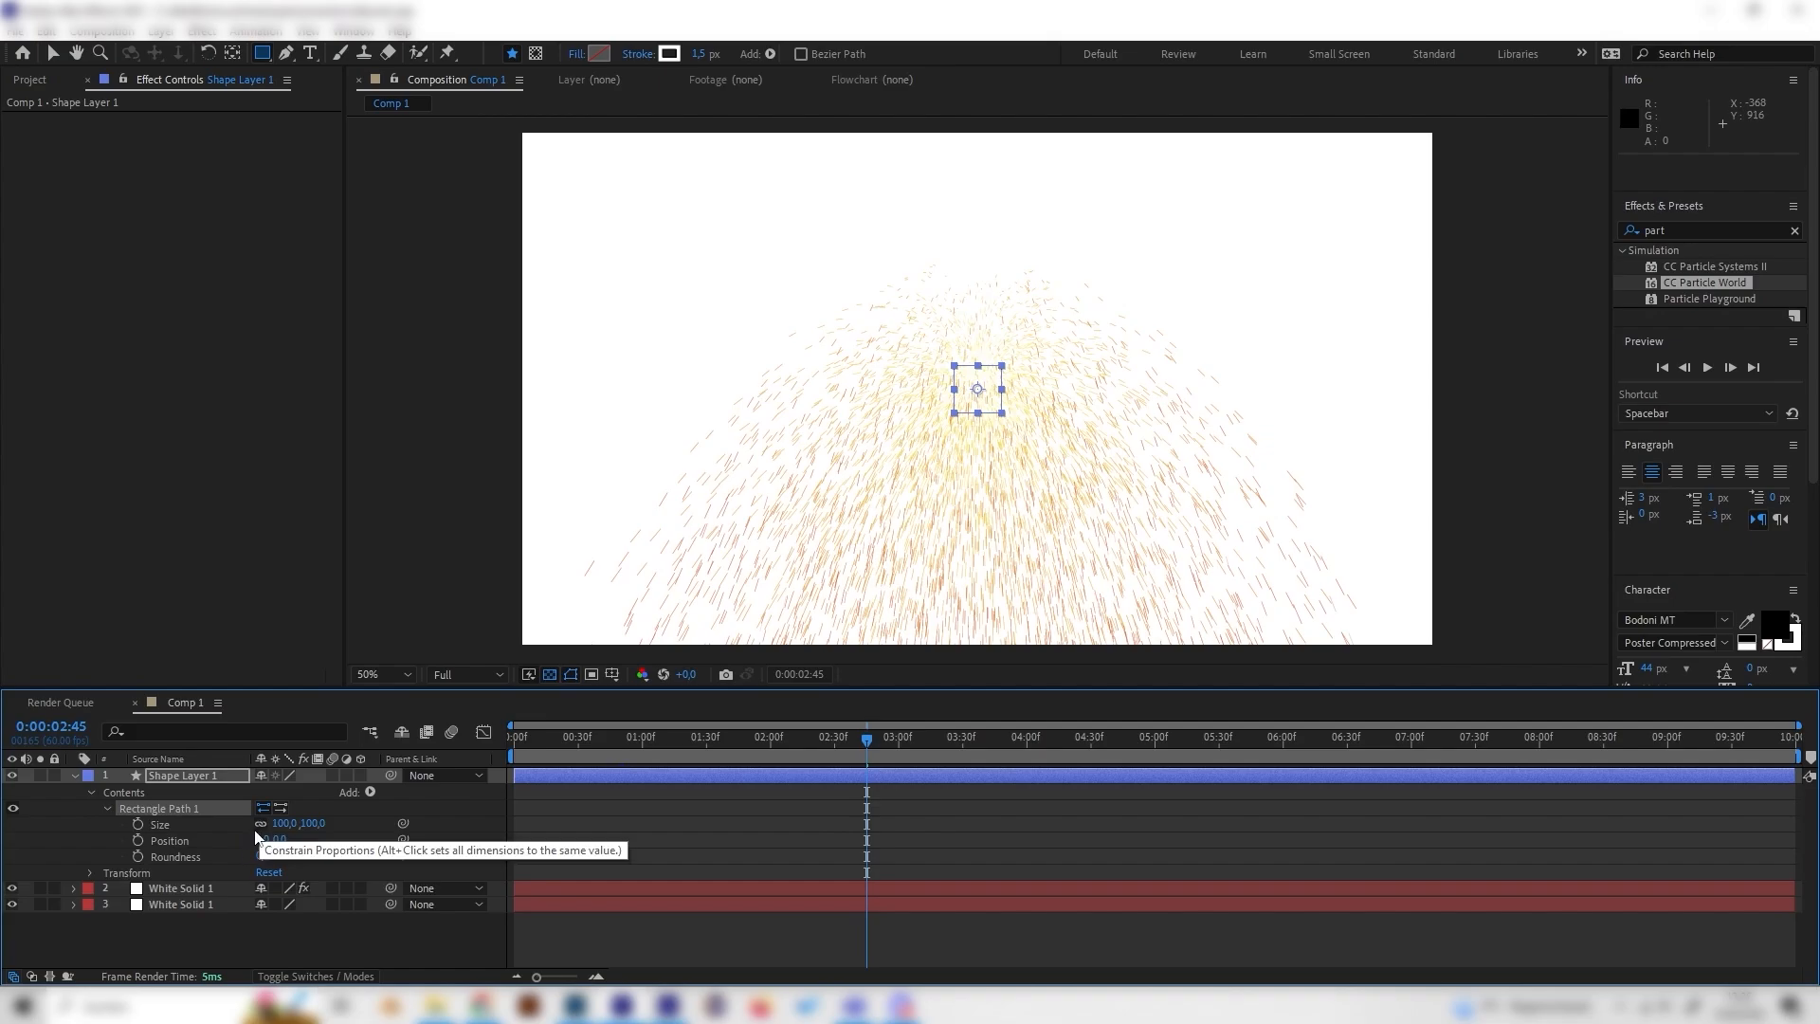
click(260, 823)
click(315, 823)
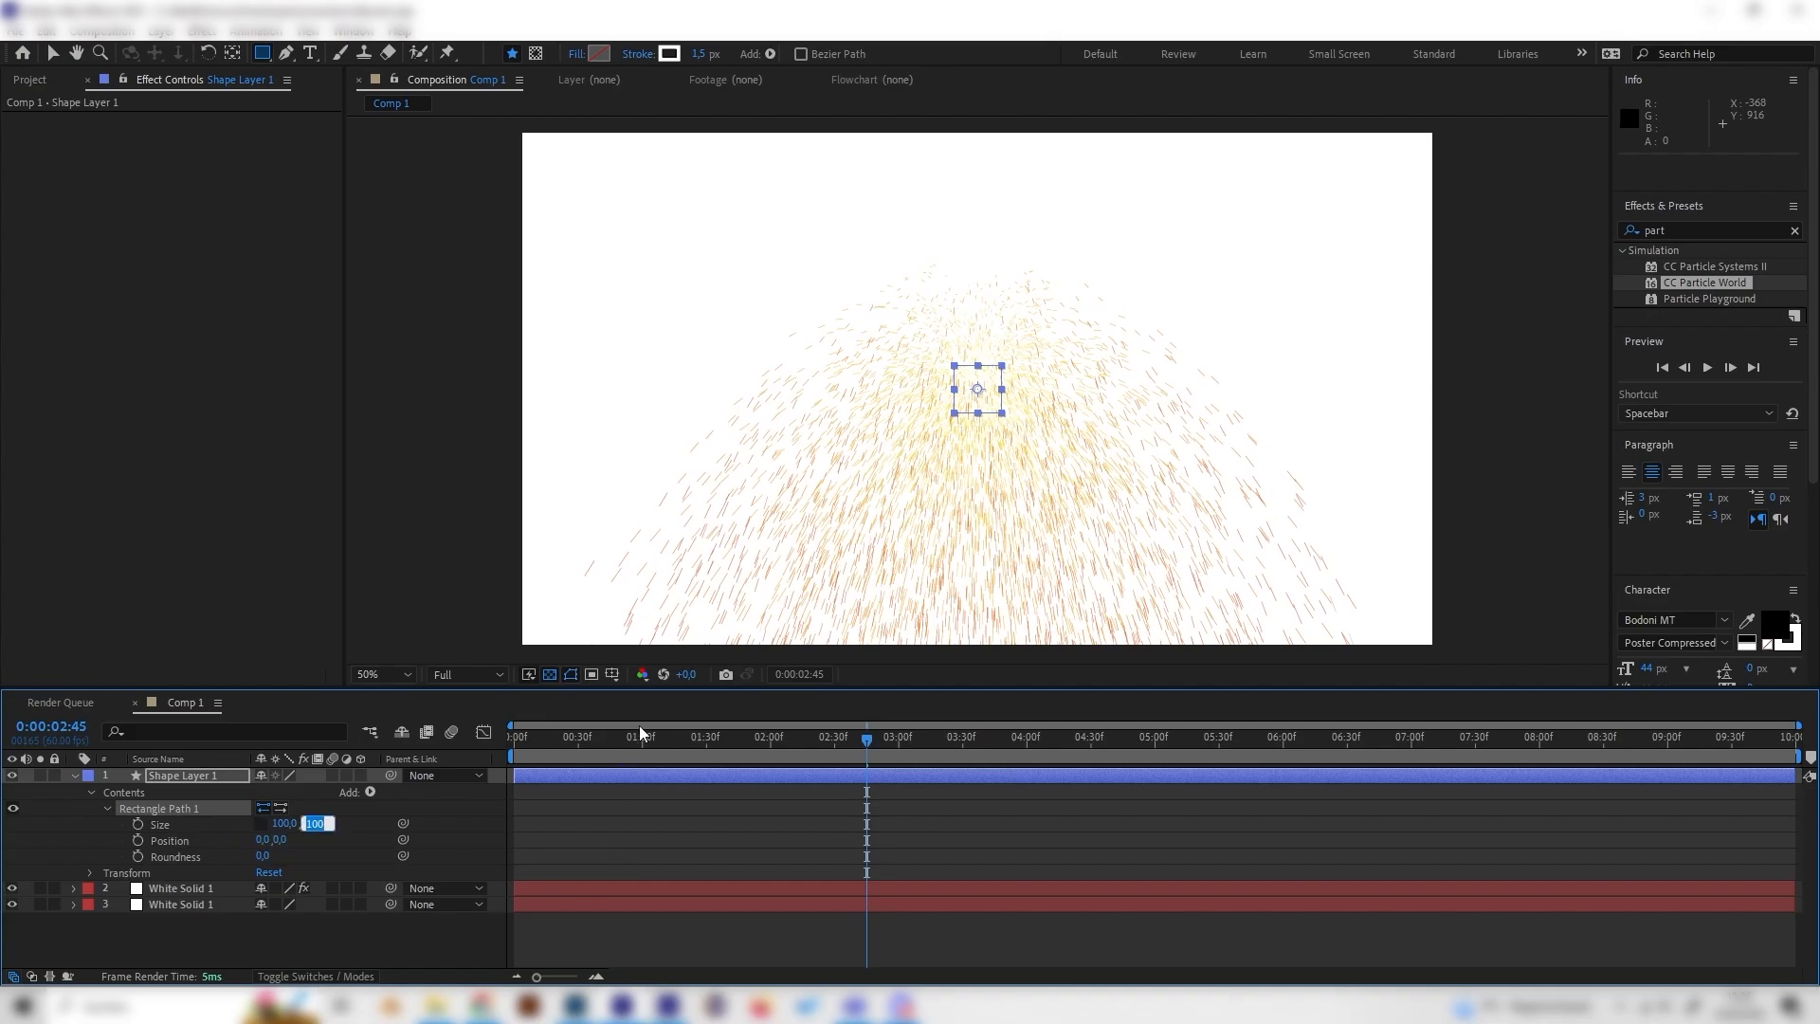
text(200)
key(Return)
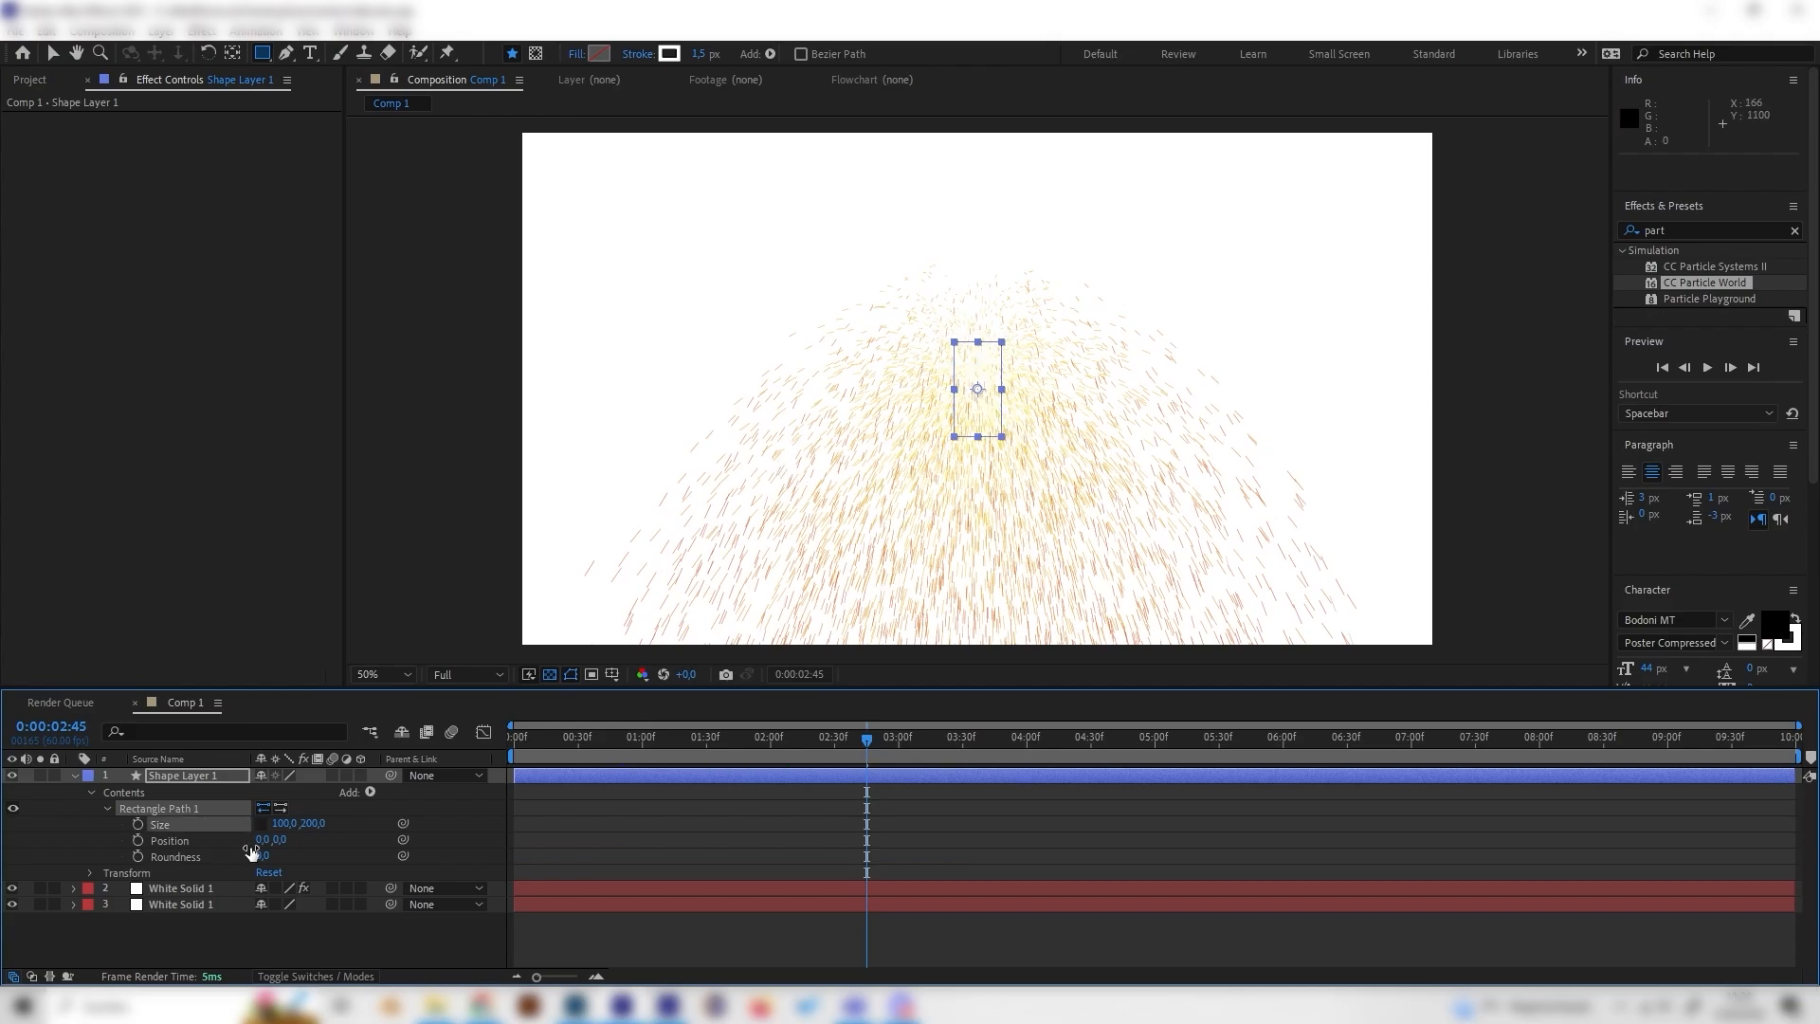
Step: Add a fill to the shape layer's contents
click(201, 776)
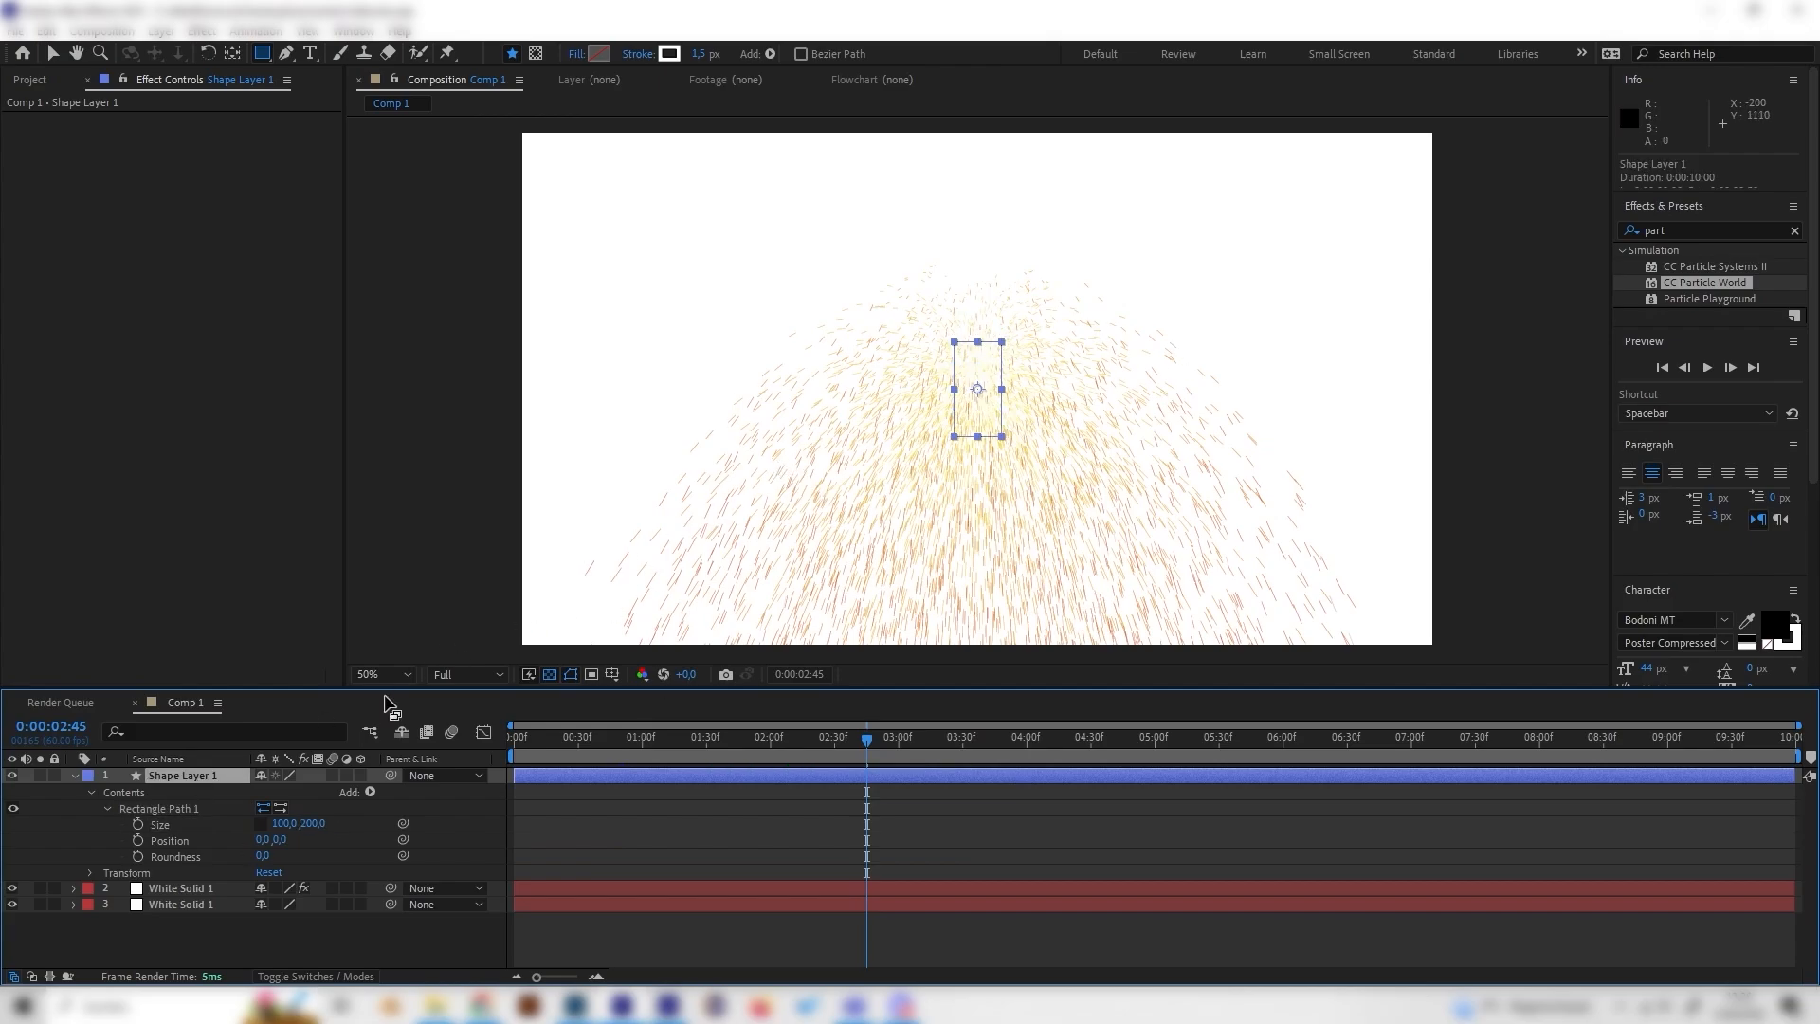
click(369, 792)
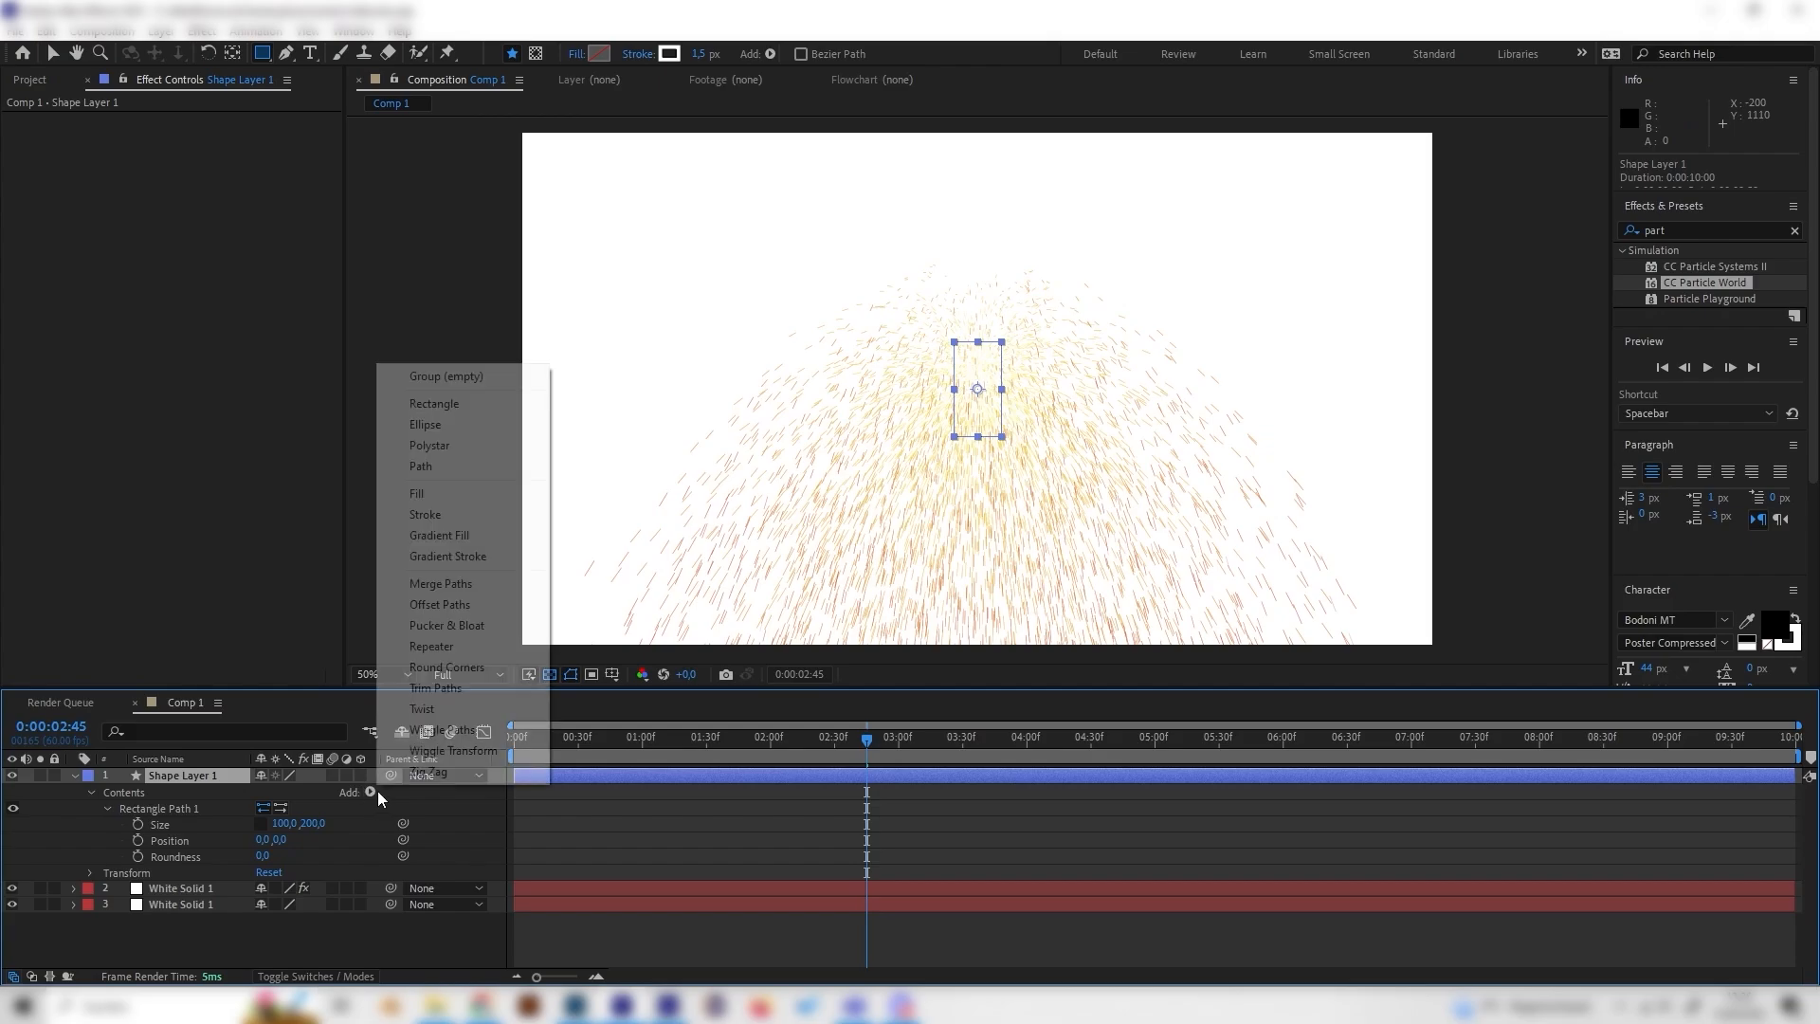
click(518, 486)
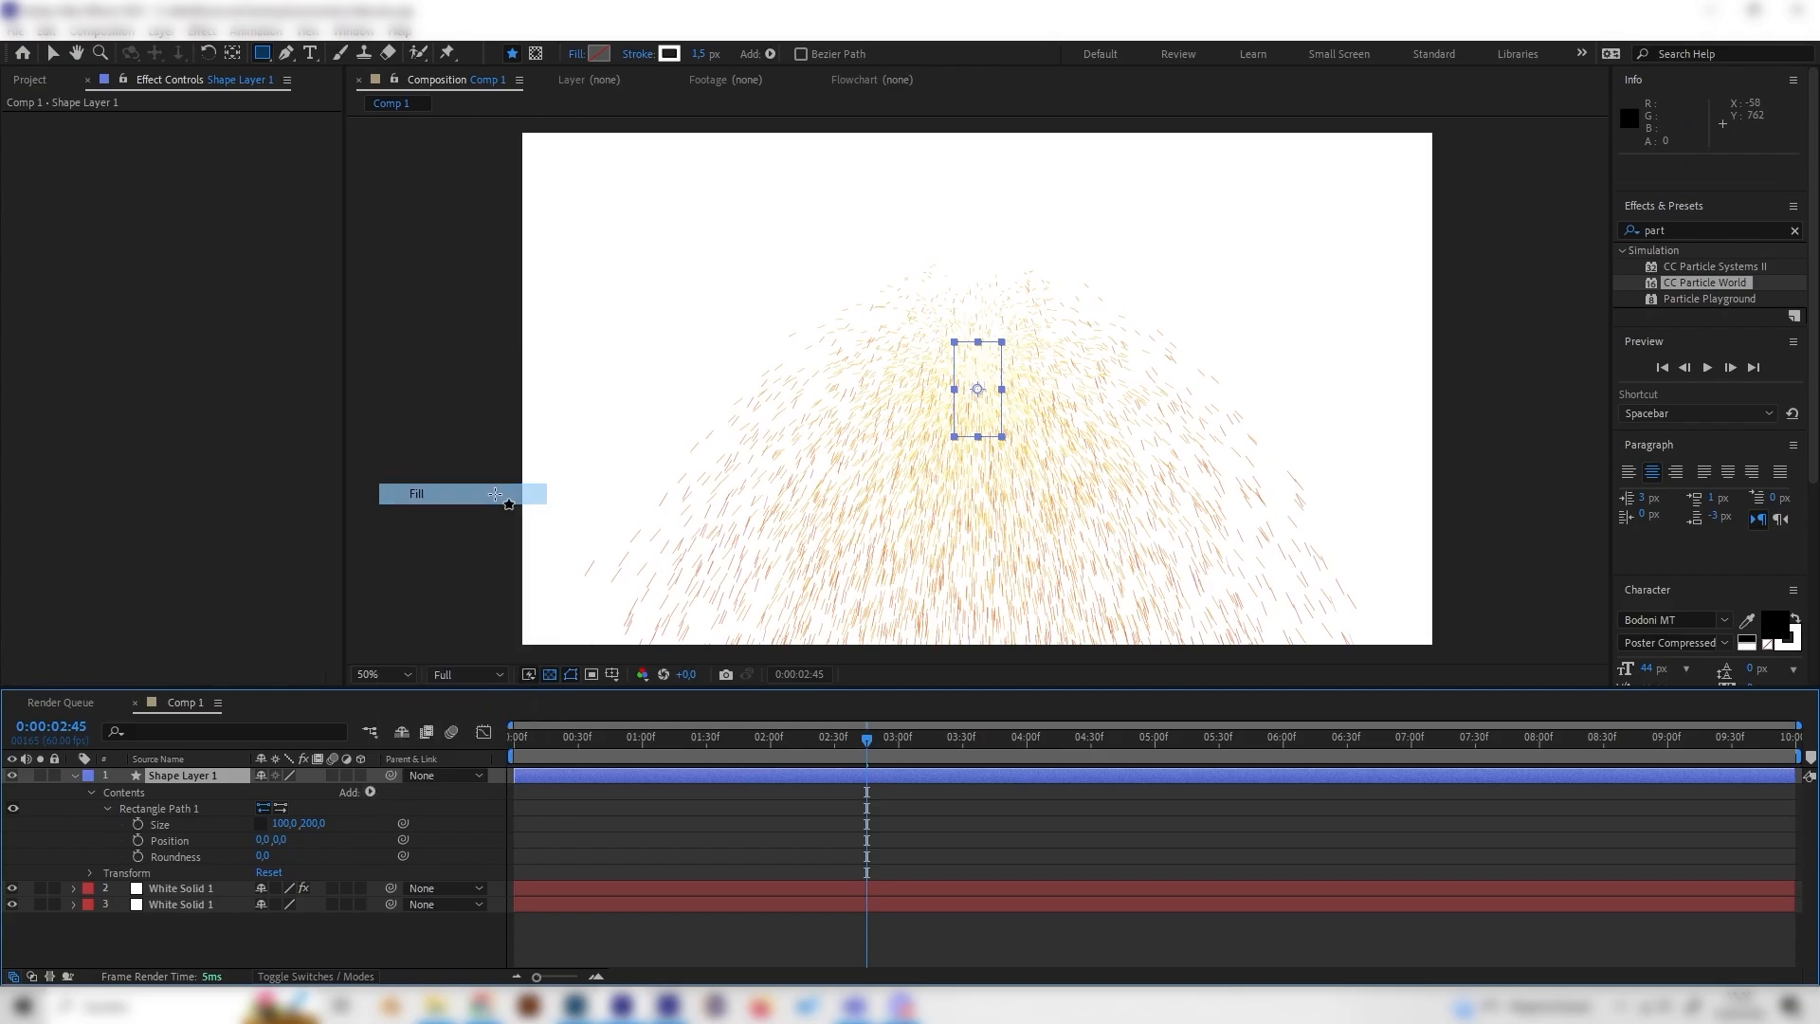
Step: Collapse the shape layer and hide its visibility
click(74, 776)
click(12, 775)
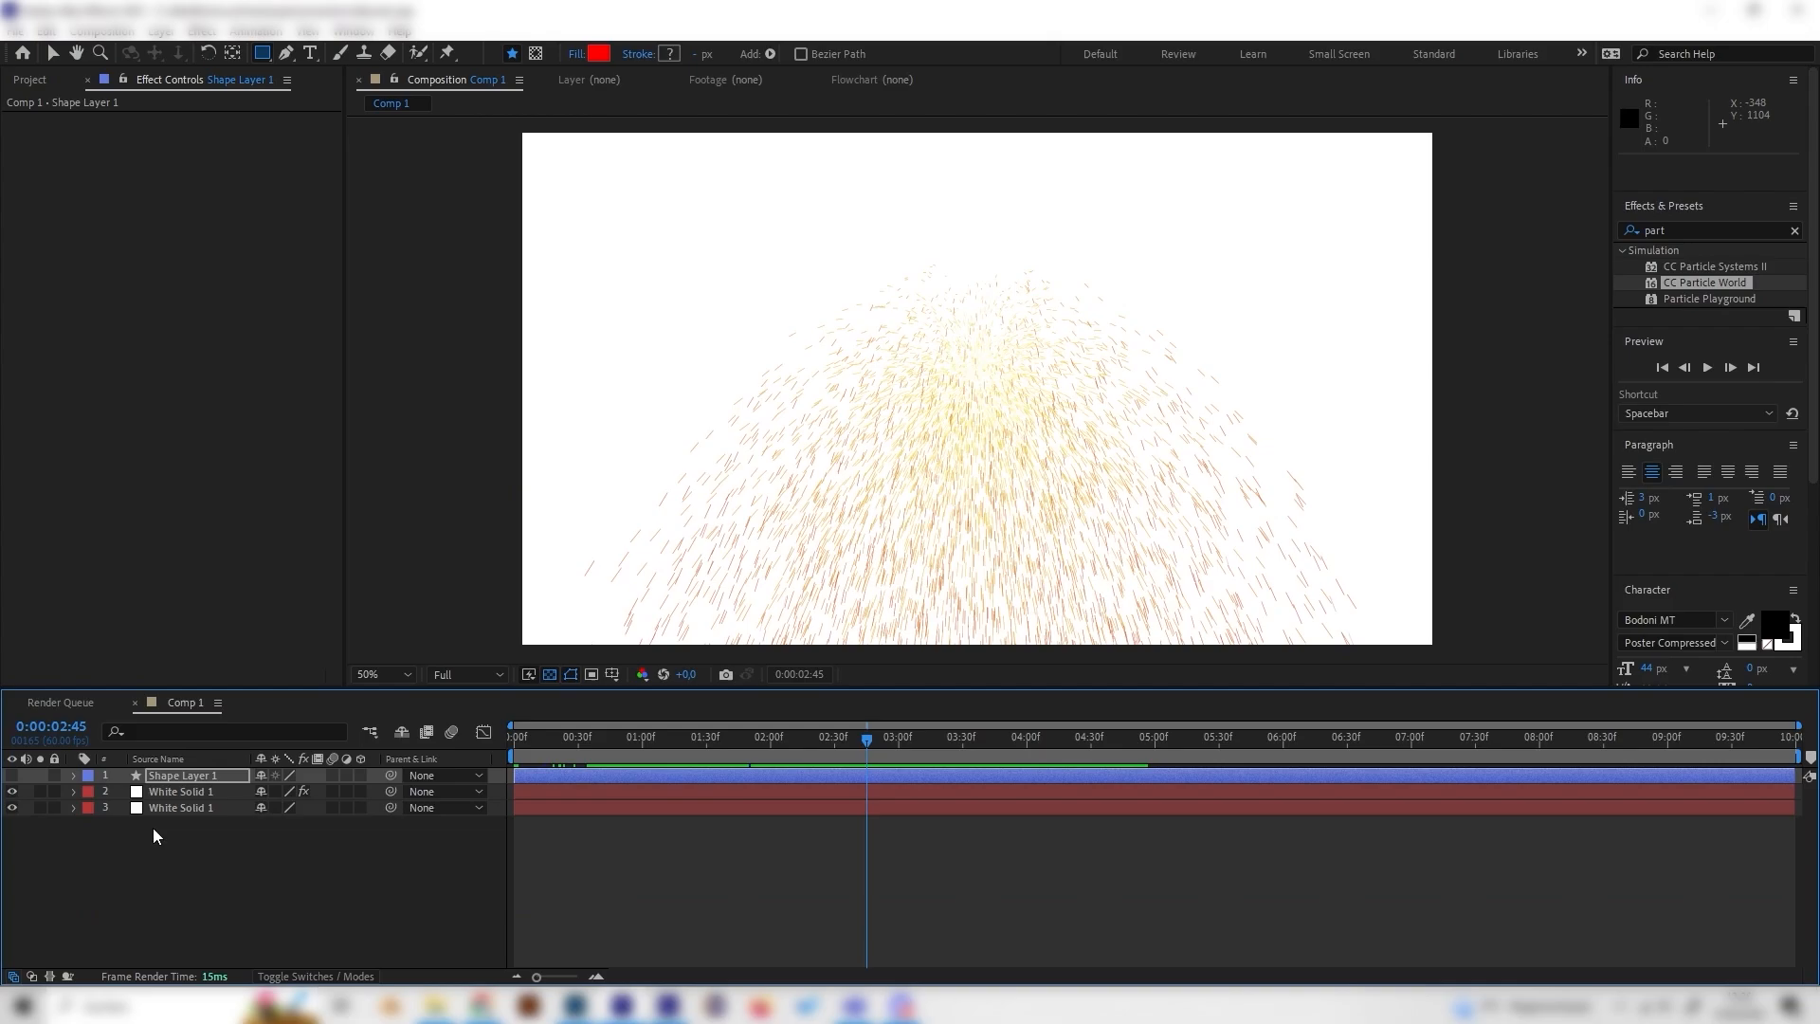
Step: On White Solid 1, set the CC Particle World particle type to Textured Disc
click(180, 821)
click(180, 791)
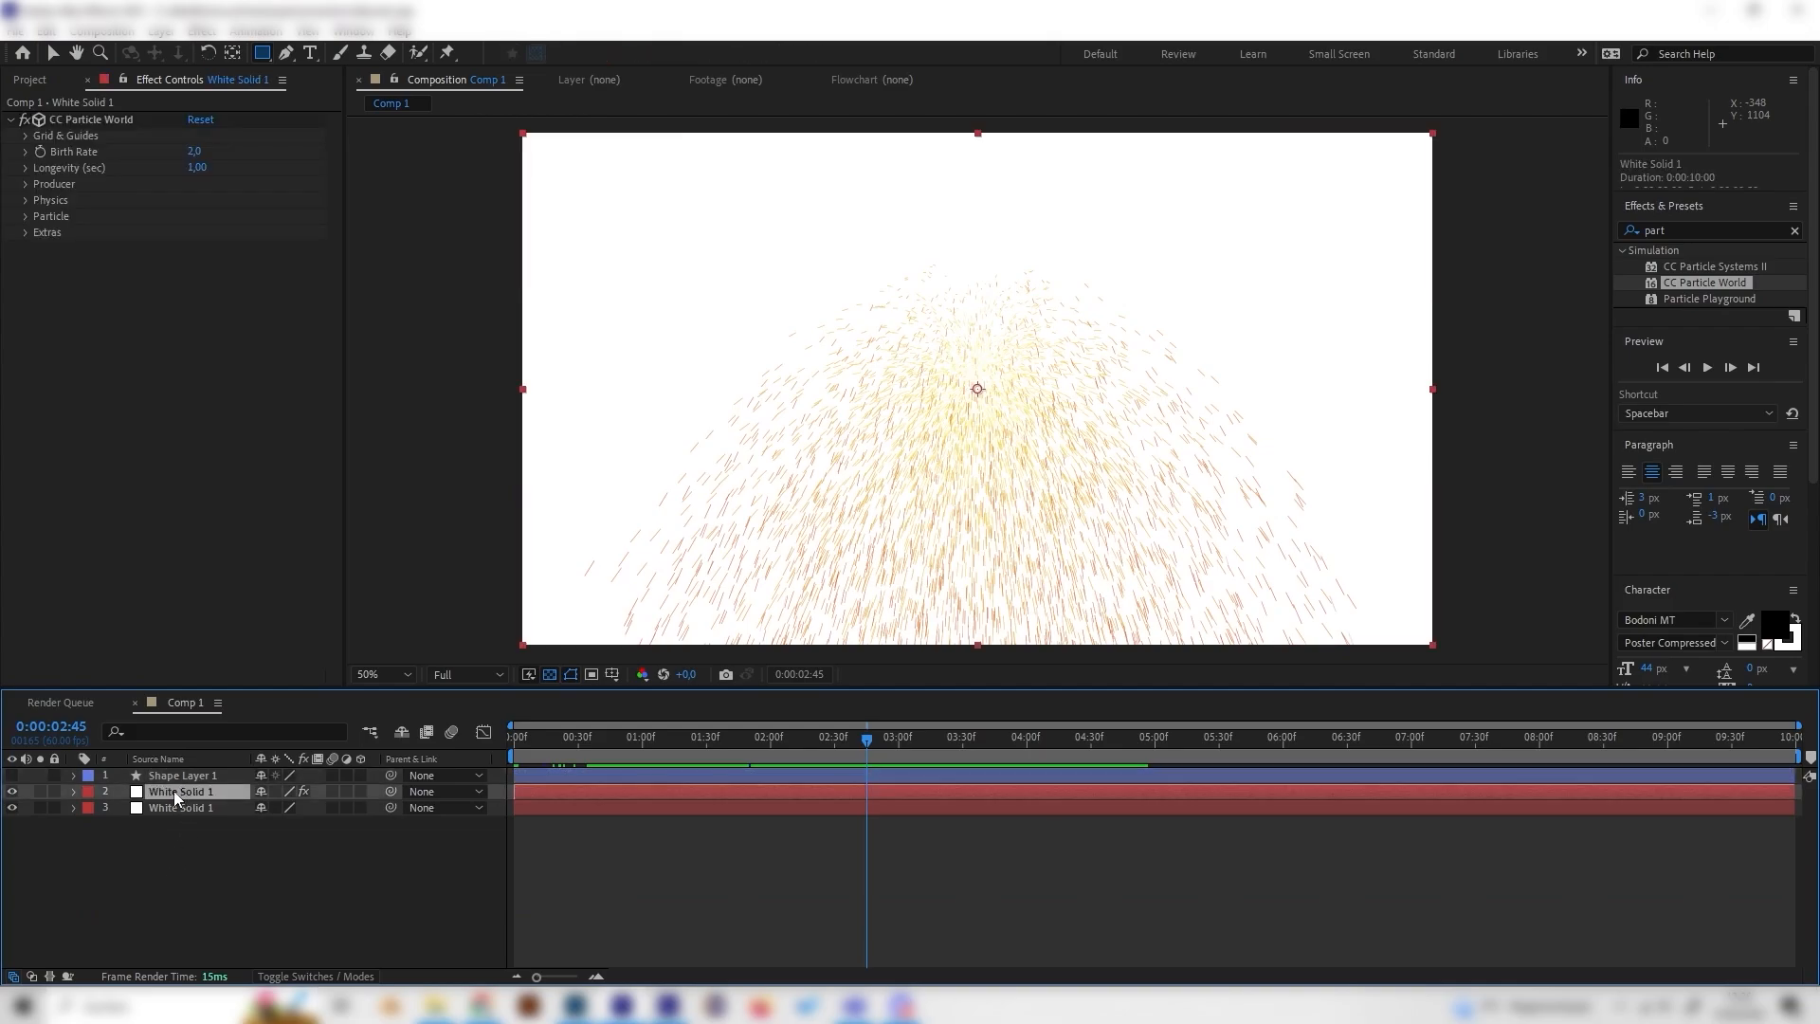
click(24, 215)
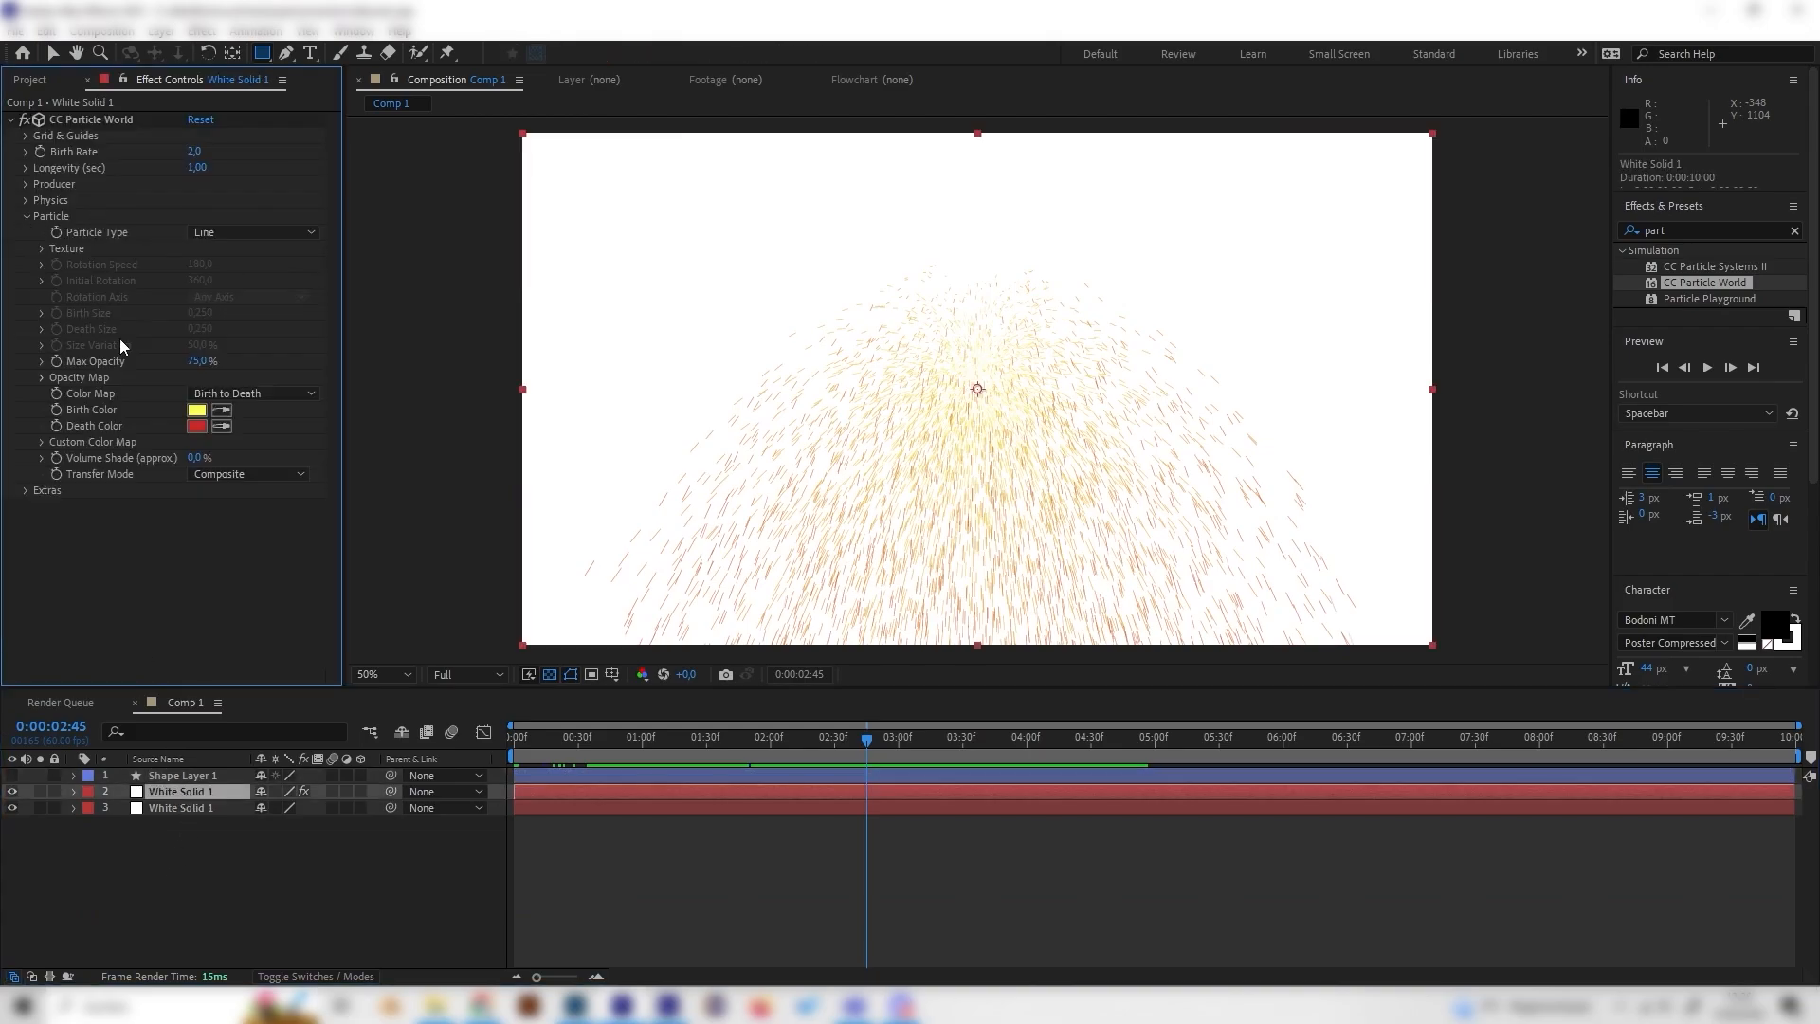
click(293, 230)
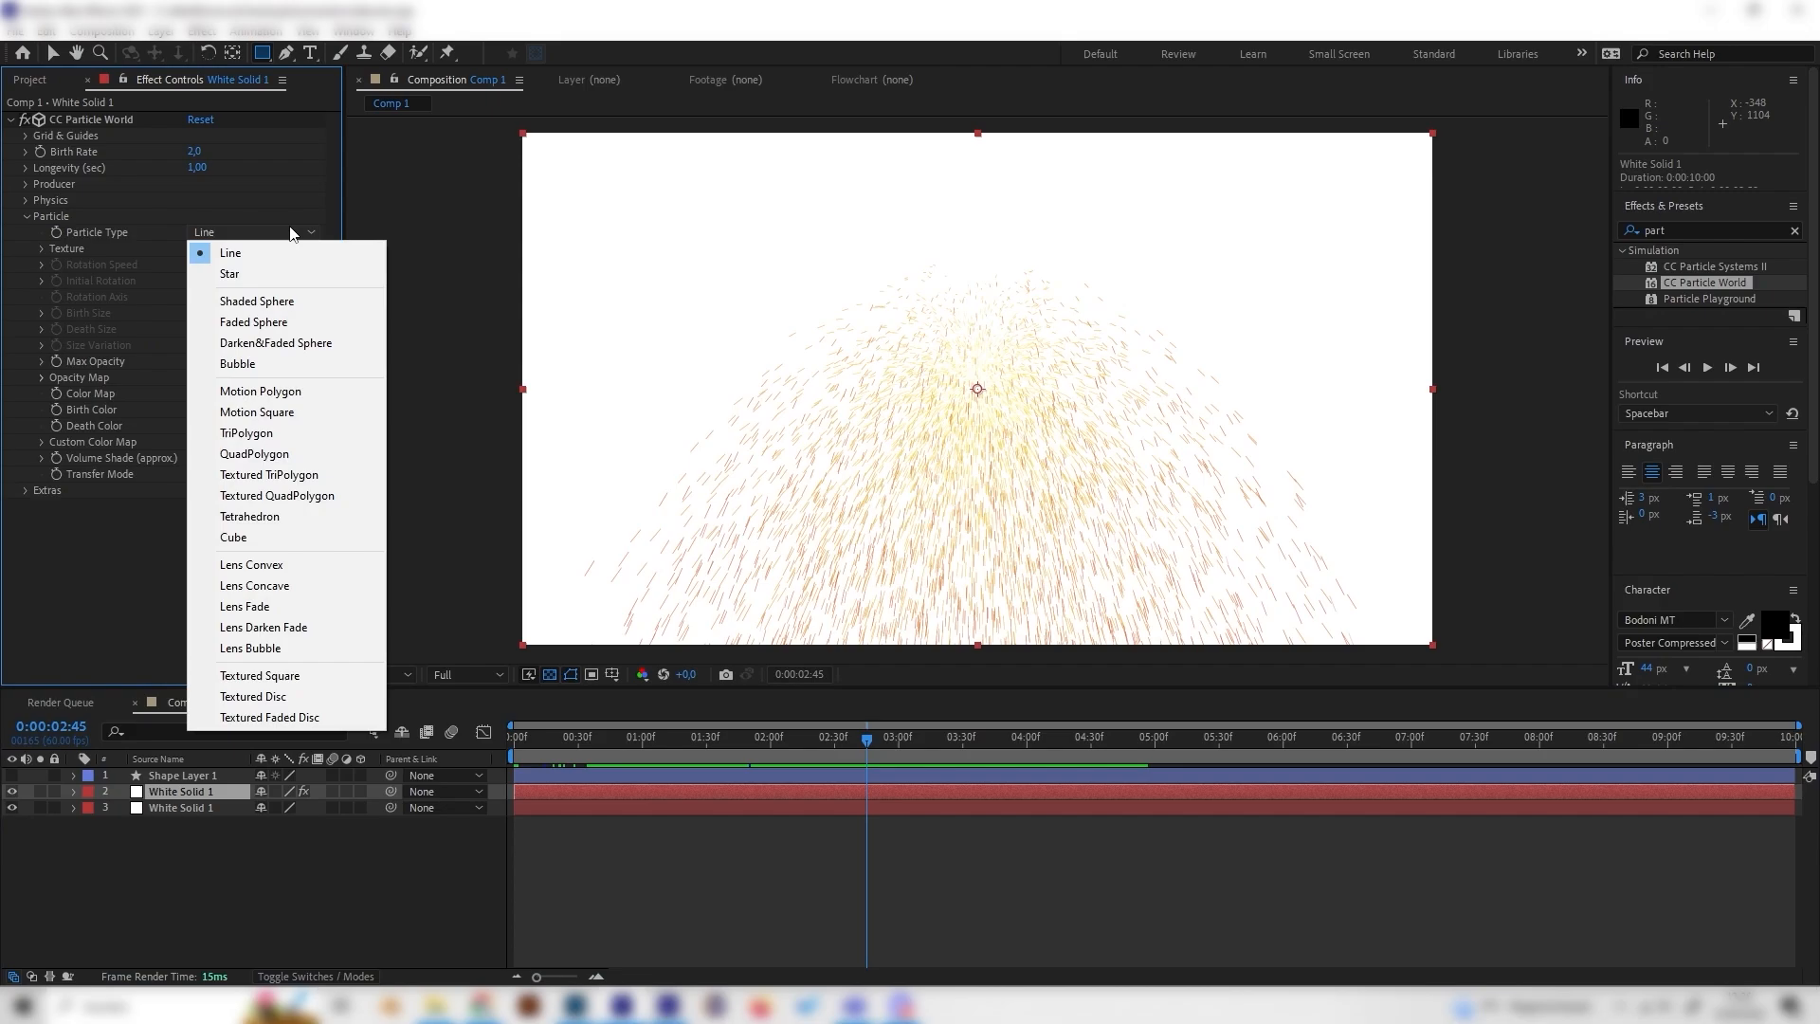
click(92, 228)
click(201, 233)
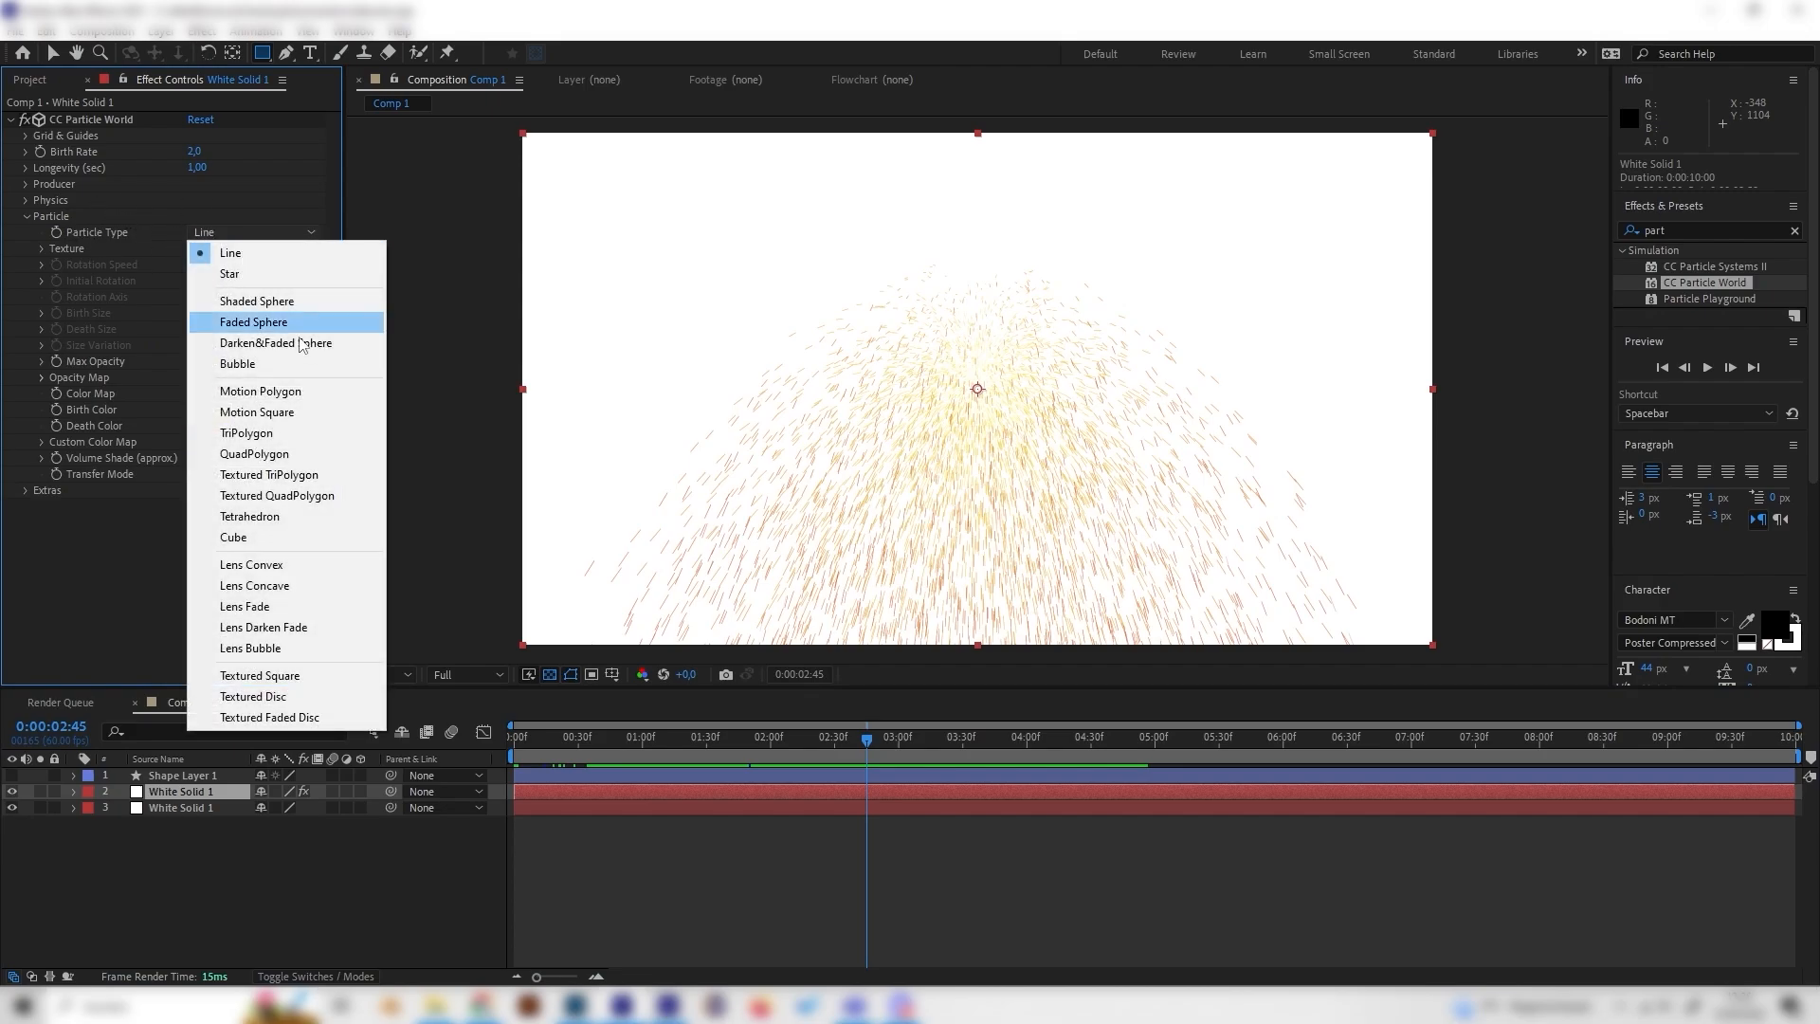
click(293, 697)
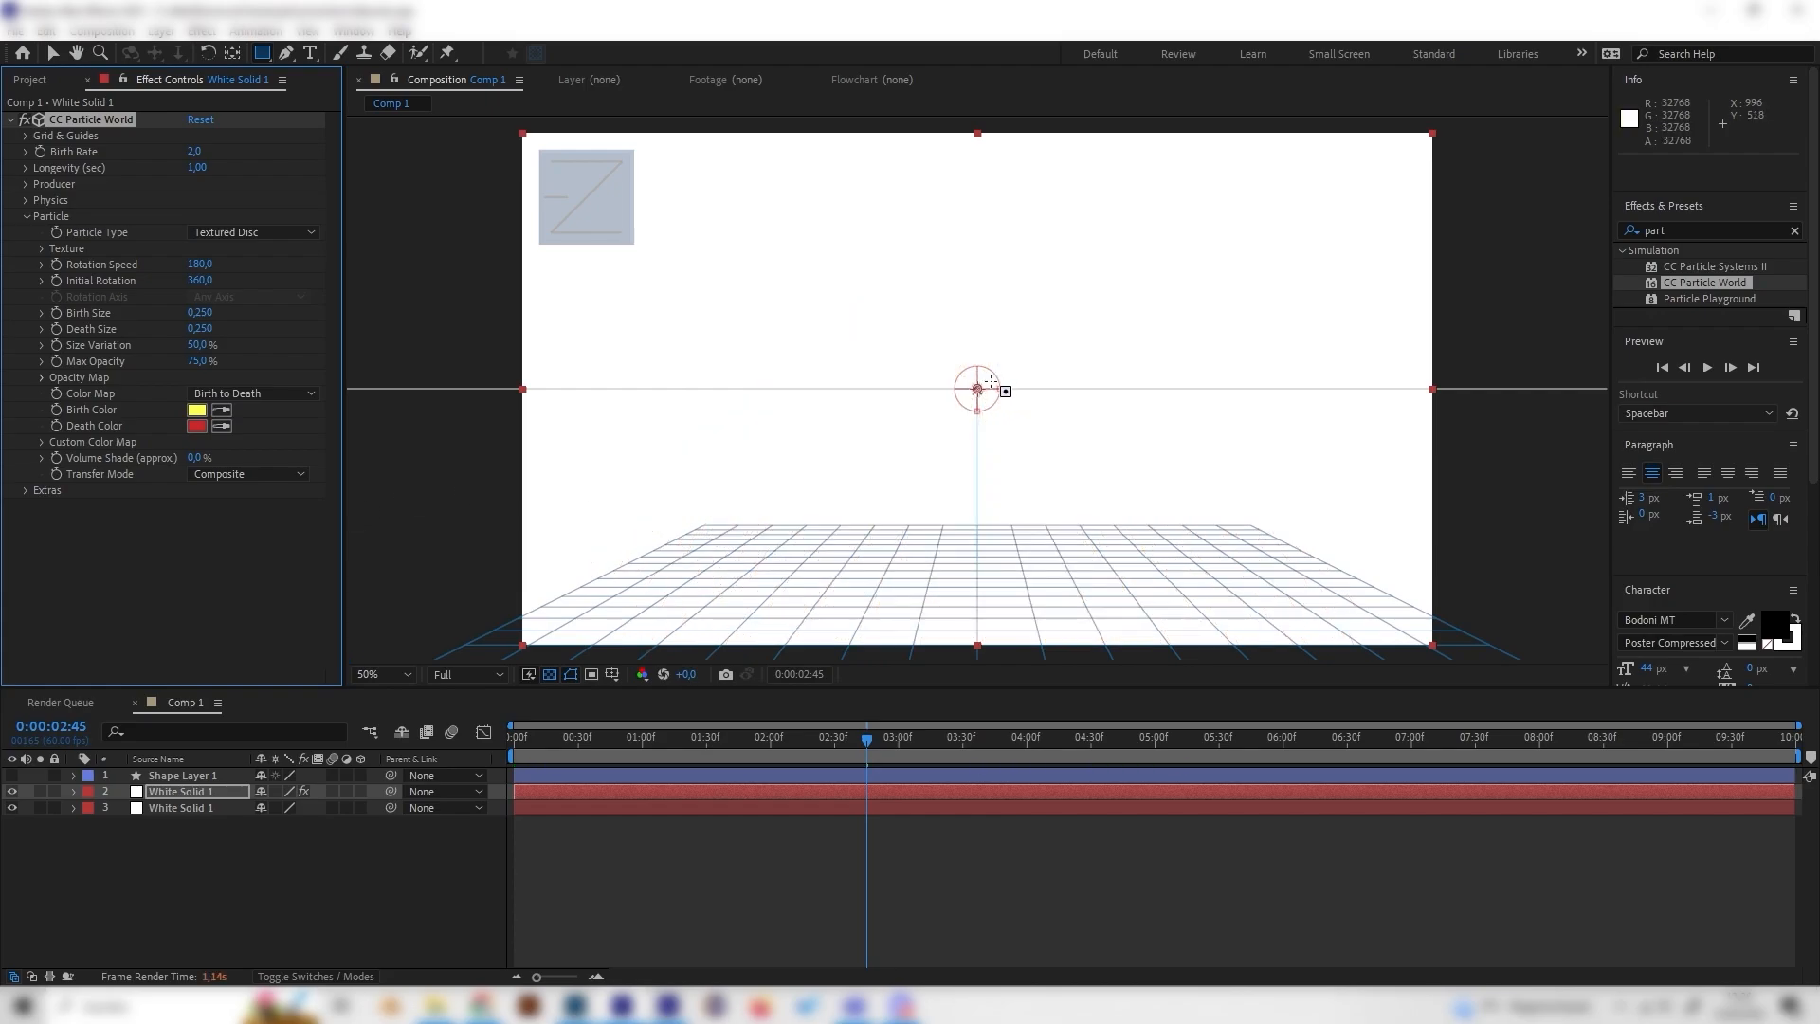
Step: Set the particle texture layer to Shape Layer 1
click(41, 248)
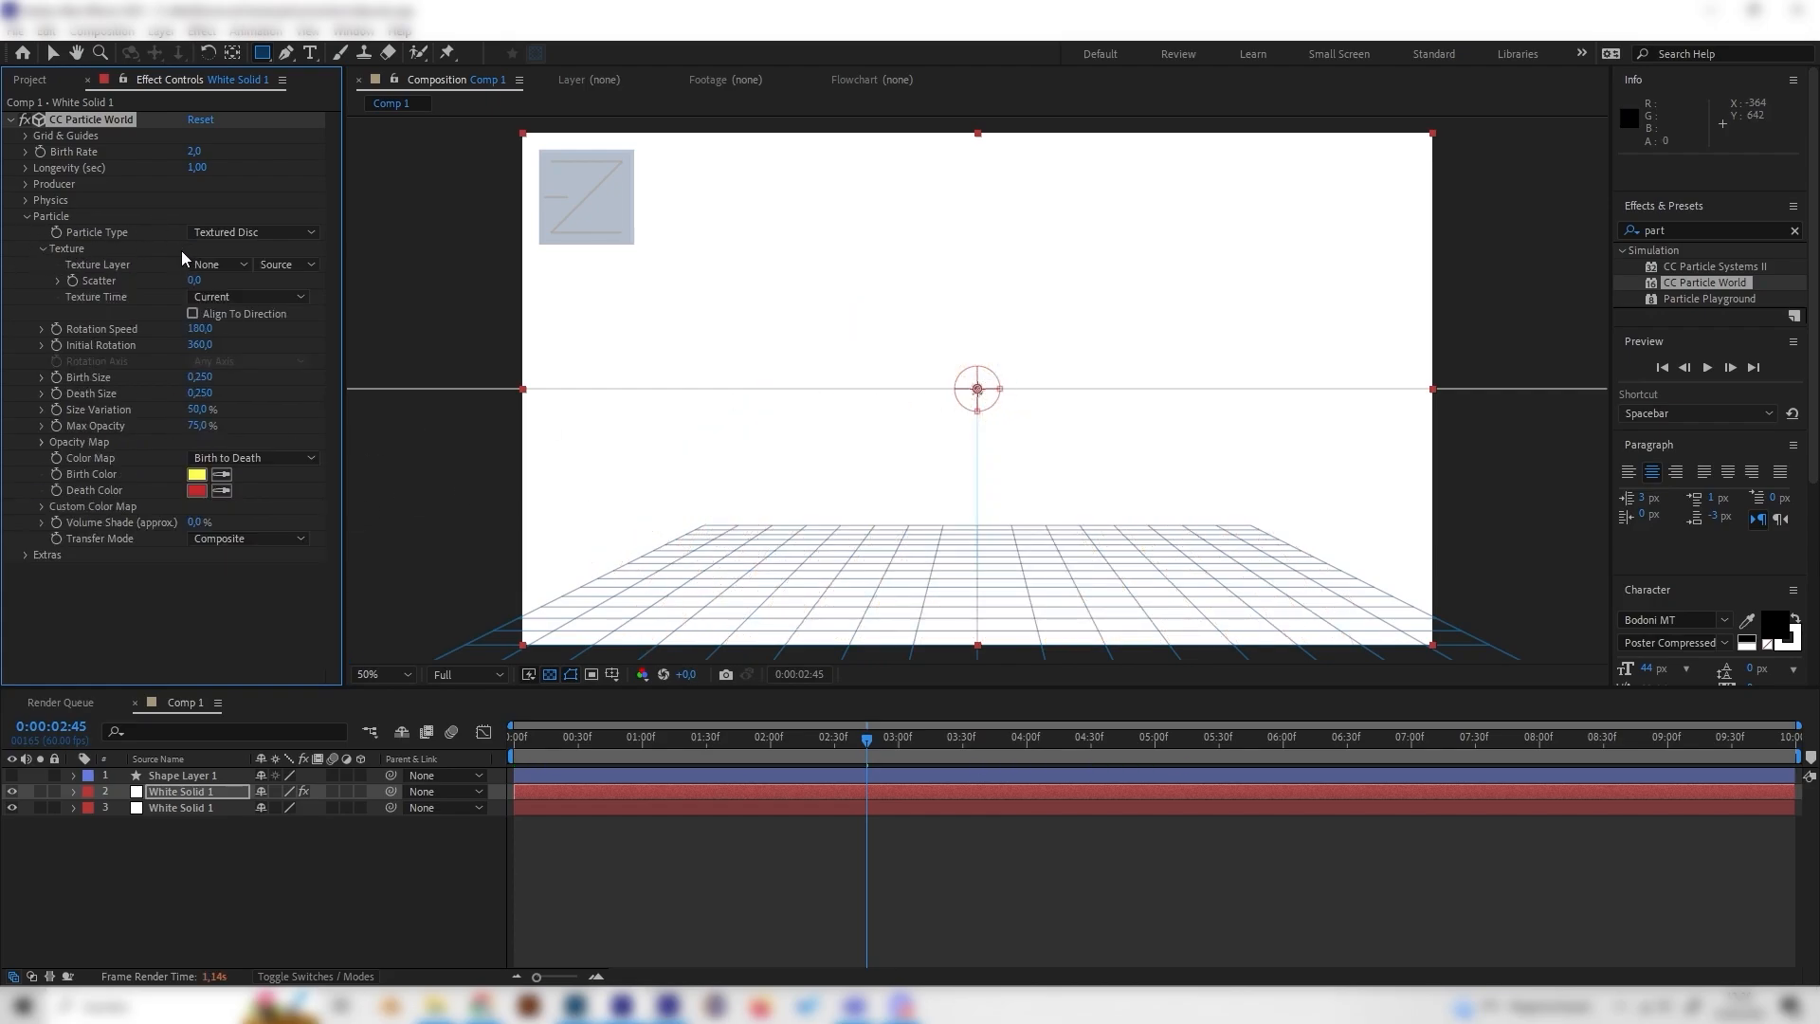
click(238, 265)
click(223, 315)
Step: At the start of the timeline, set Birth Rate to 5 and add a Birth Rate keyframe
click(624, 736)
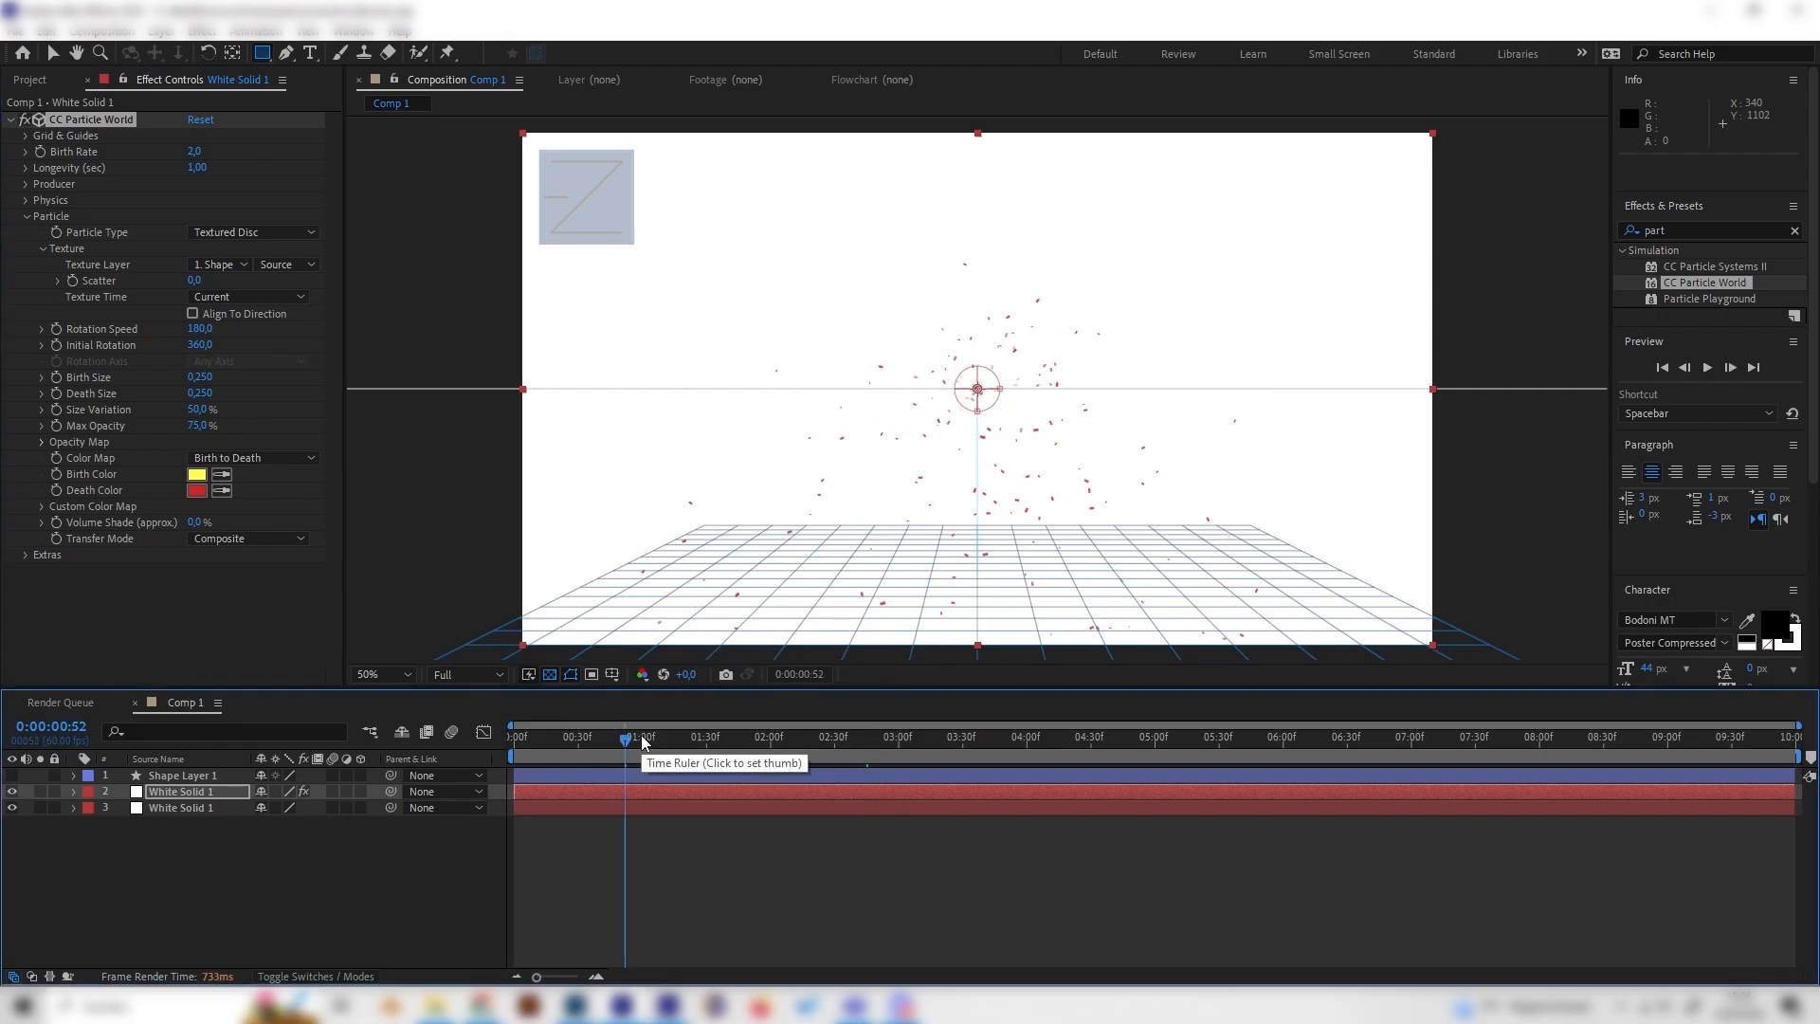
drag(626, 749, 789, 745)
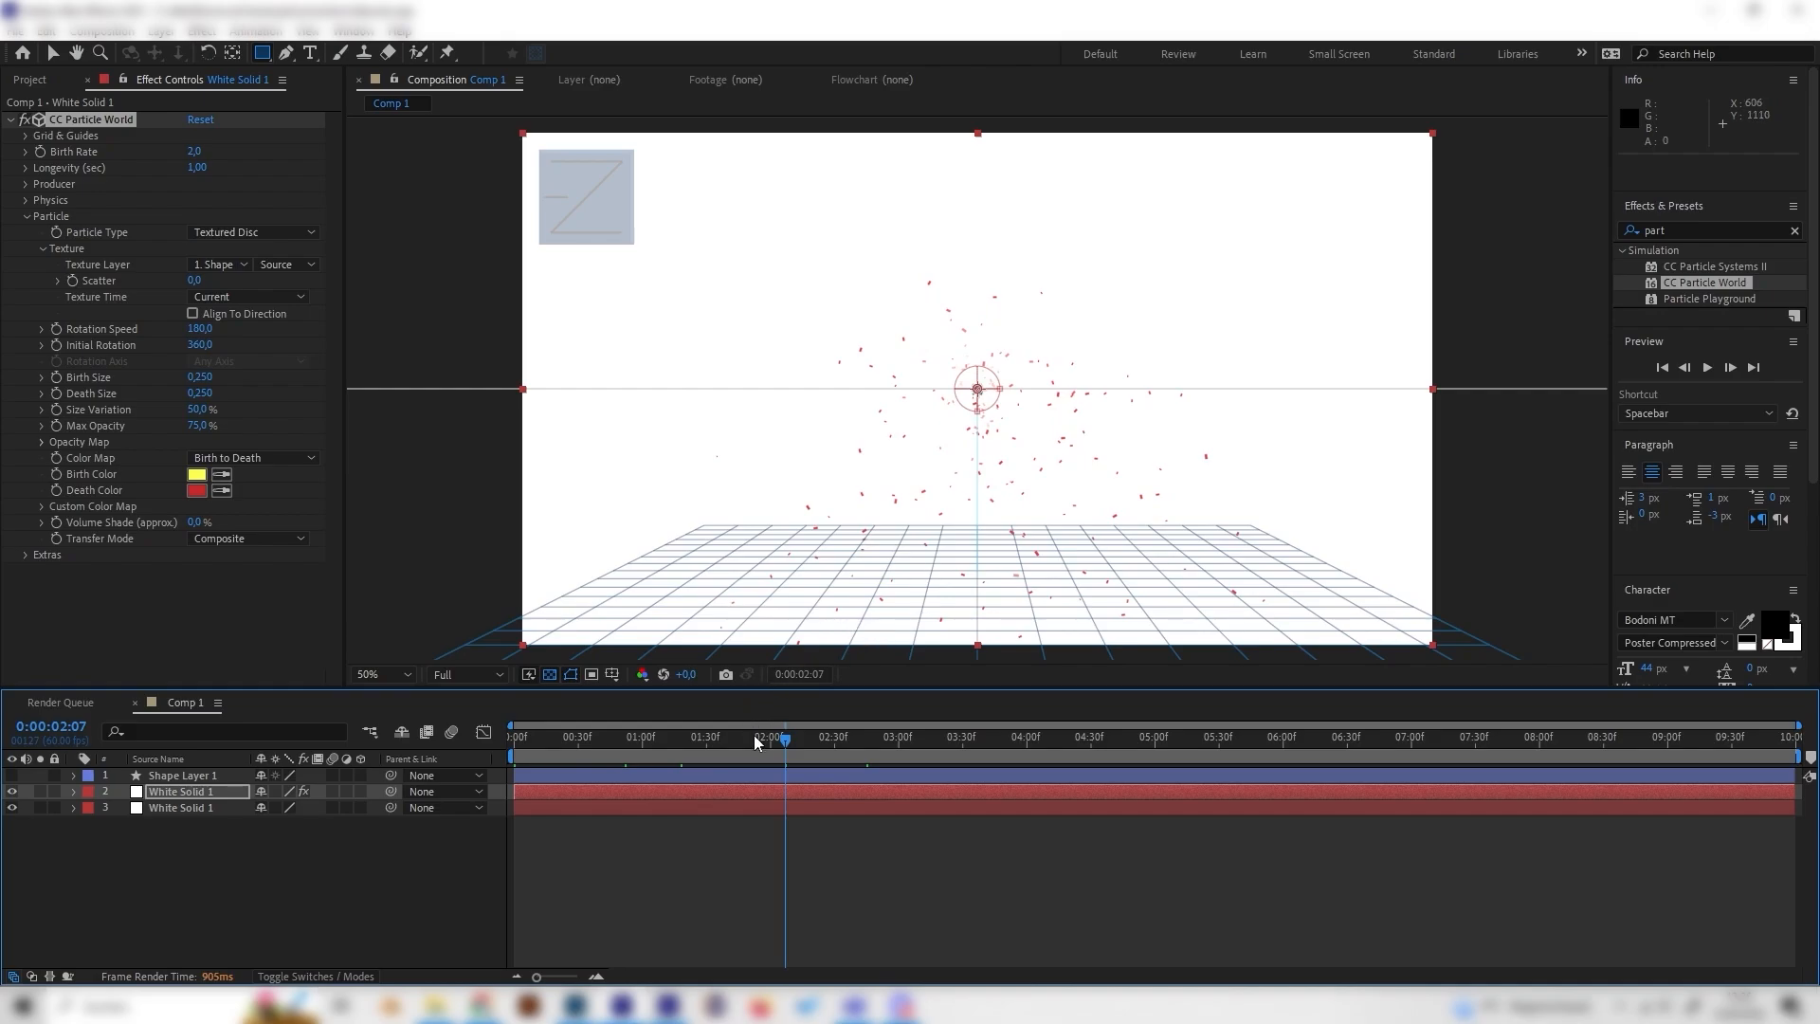
drag(756, 737, 810, 754)
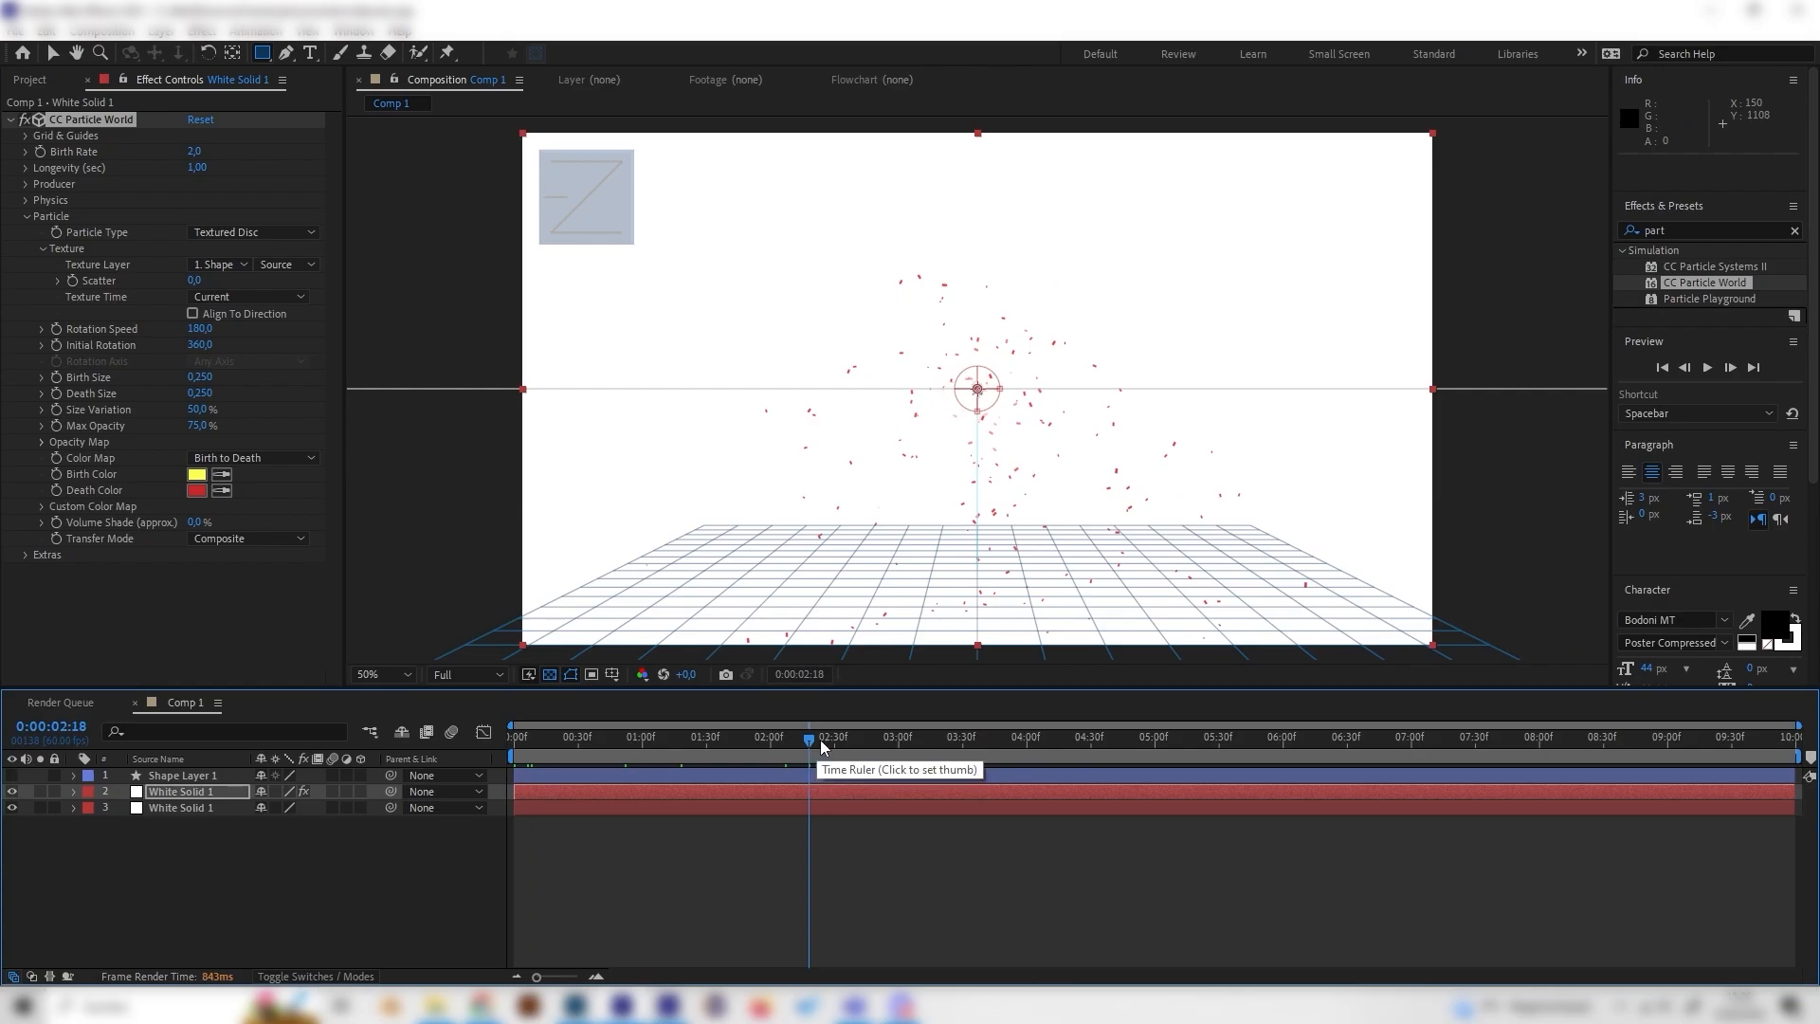
drag(821, 739, 493, 772)
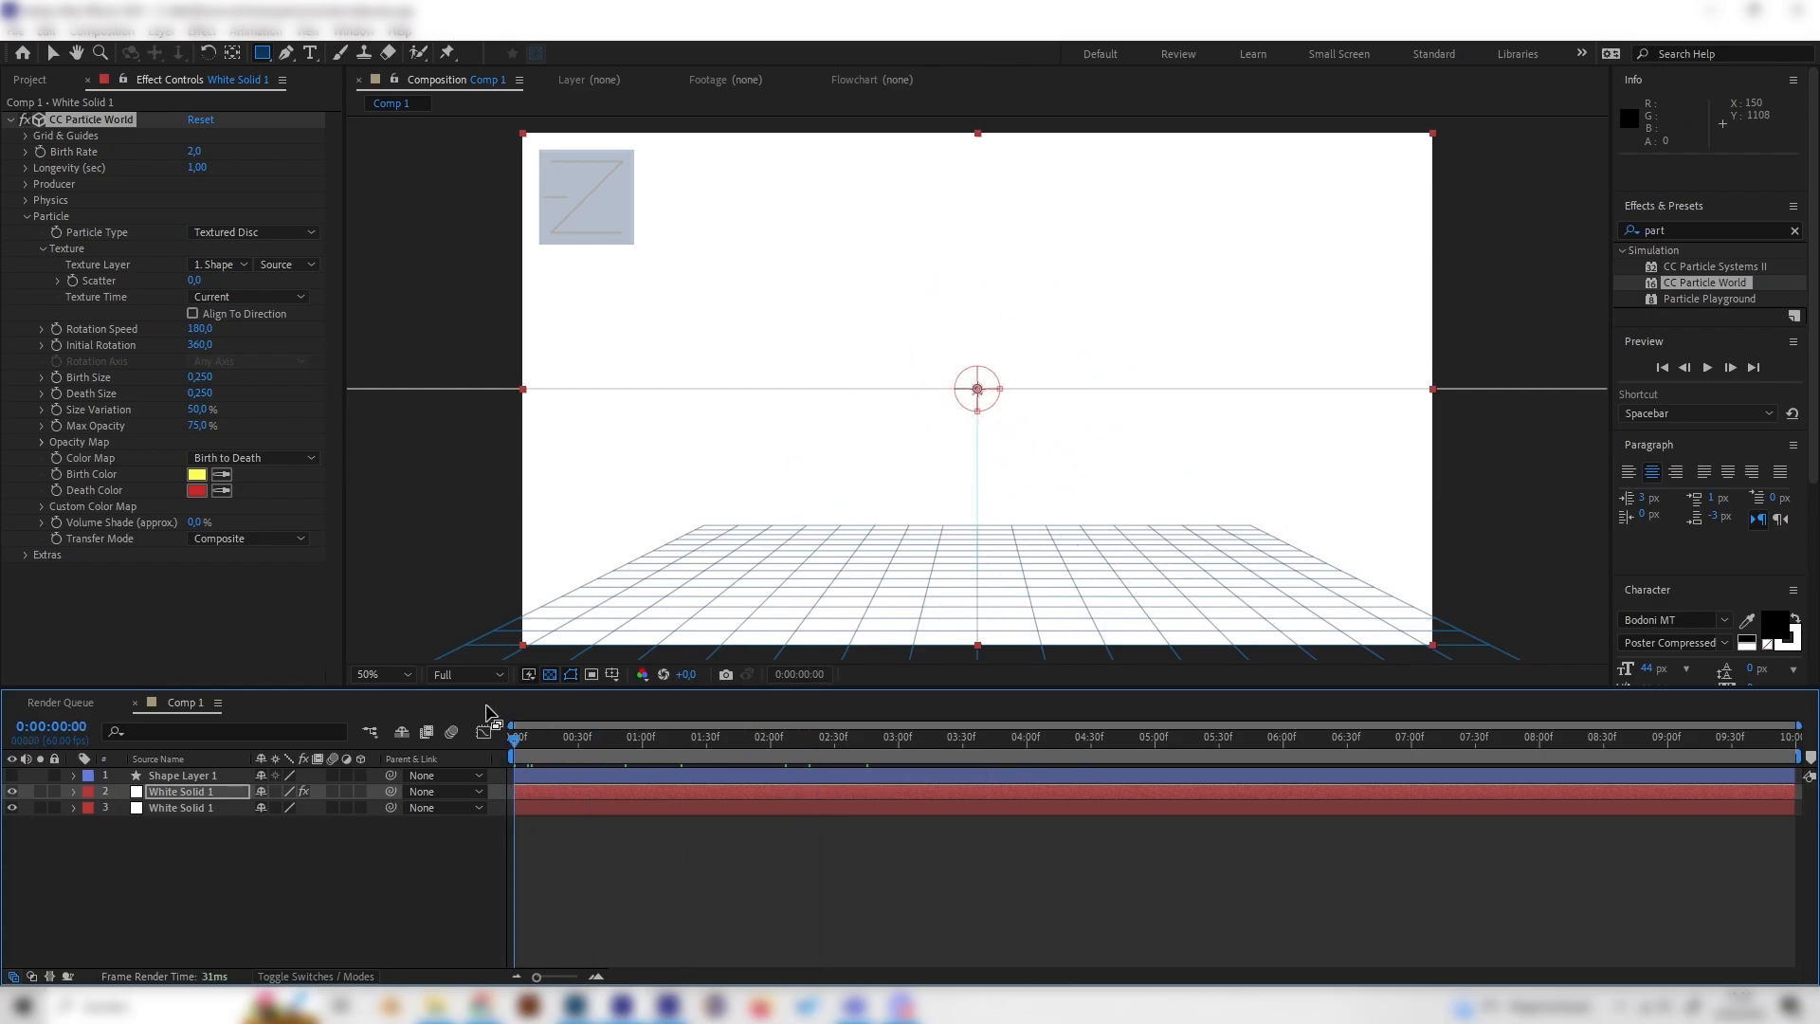
click(195, 151)
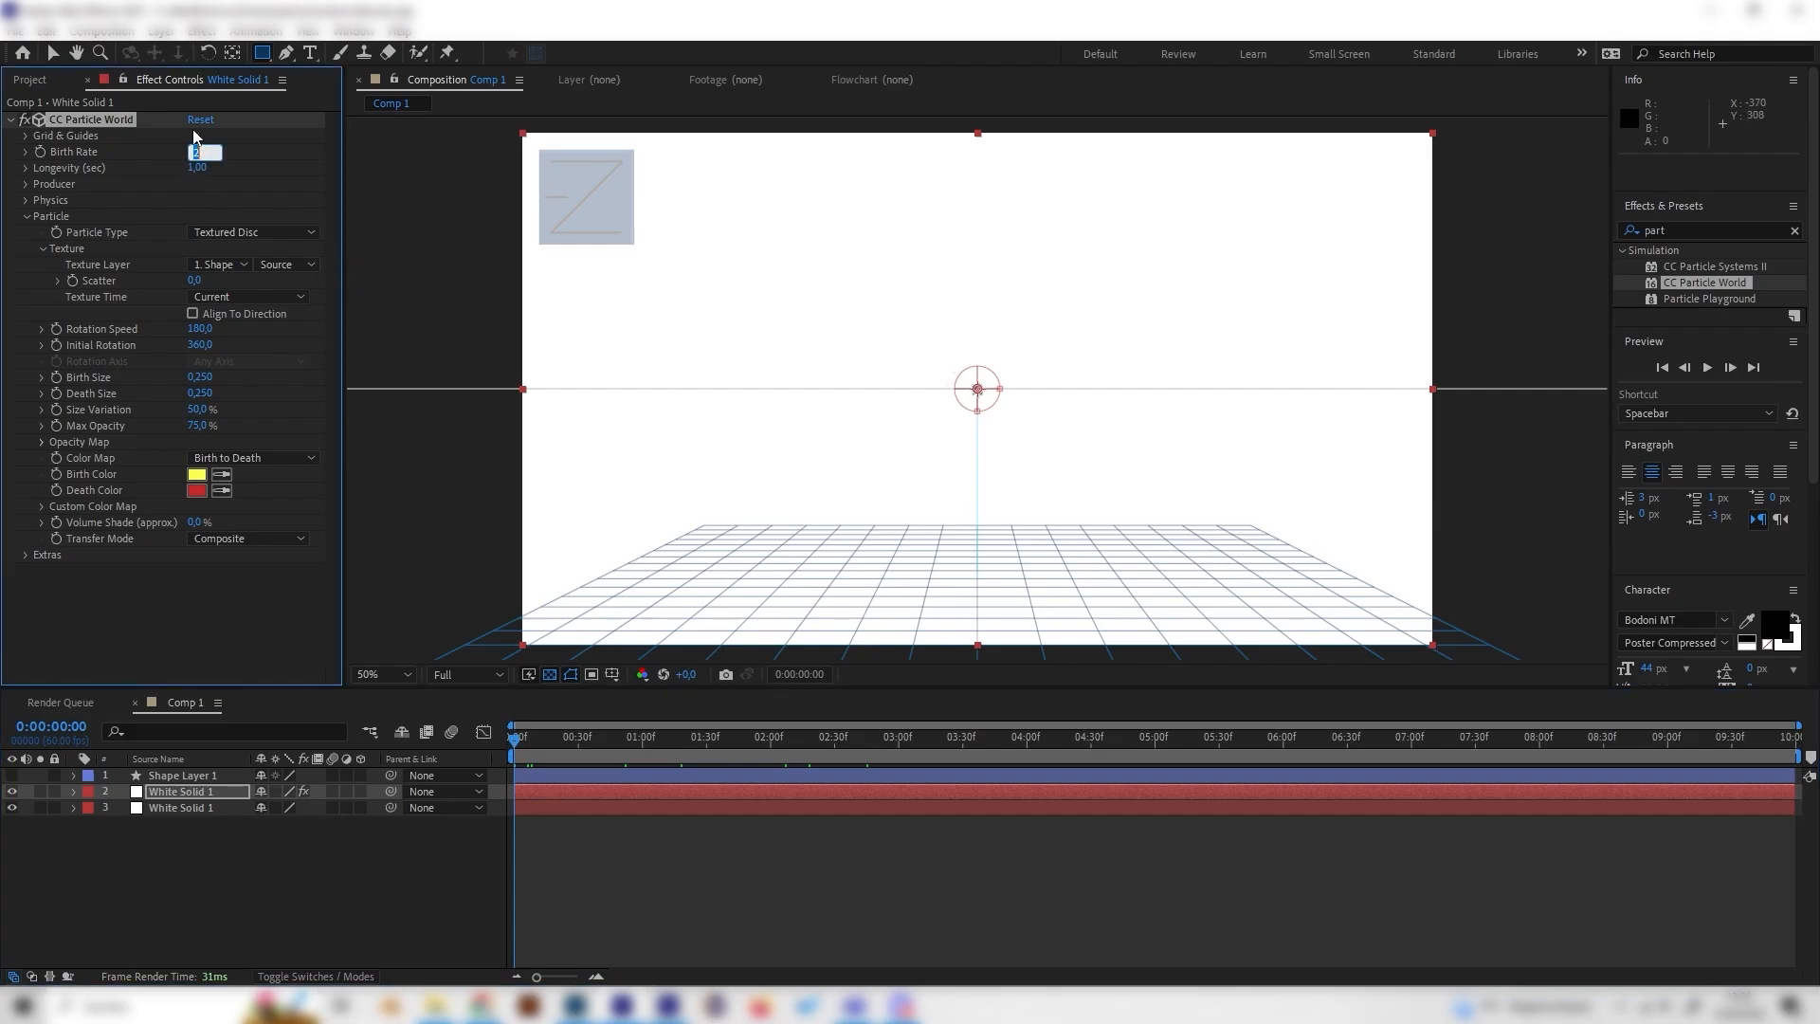
key(Return)
click(37, 151)
Step: At frame 12, set Birth Rate to 0
drag(520, 736, 539, 743)
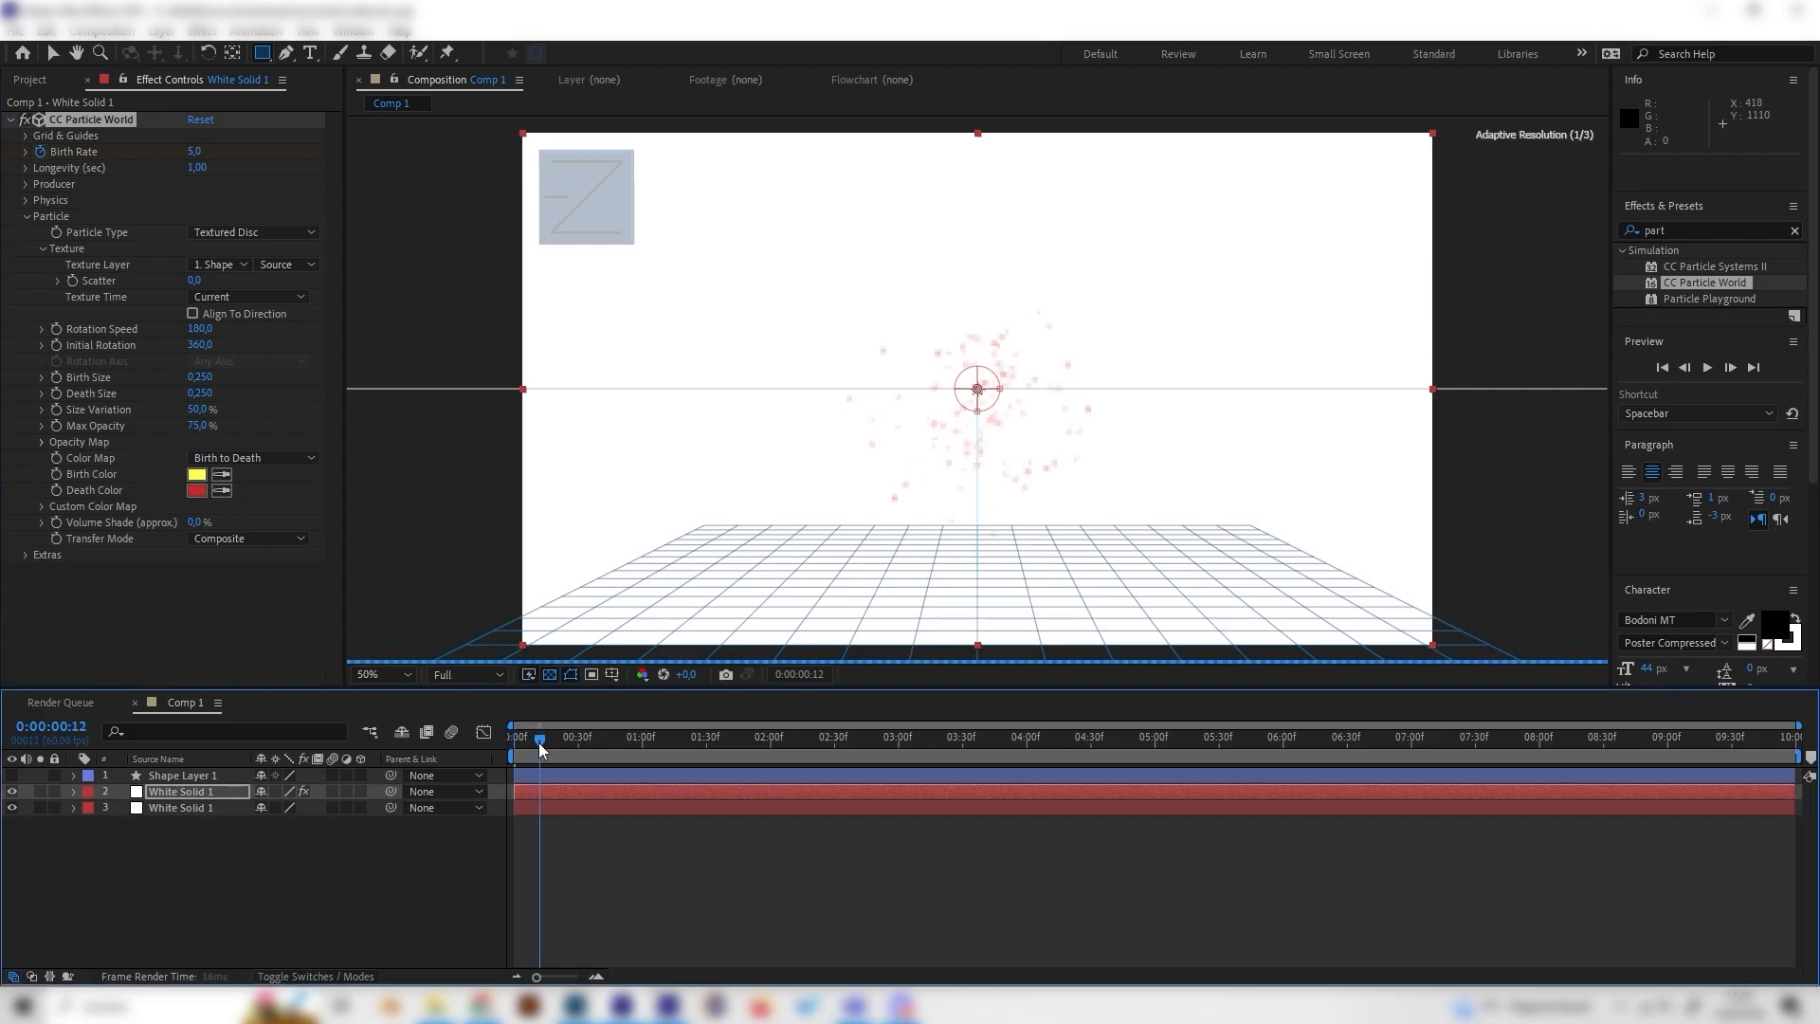
click(194, 152)
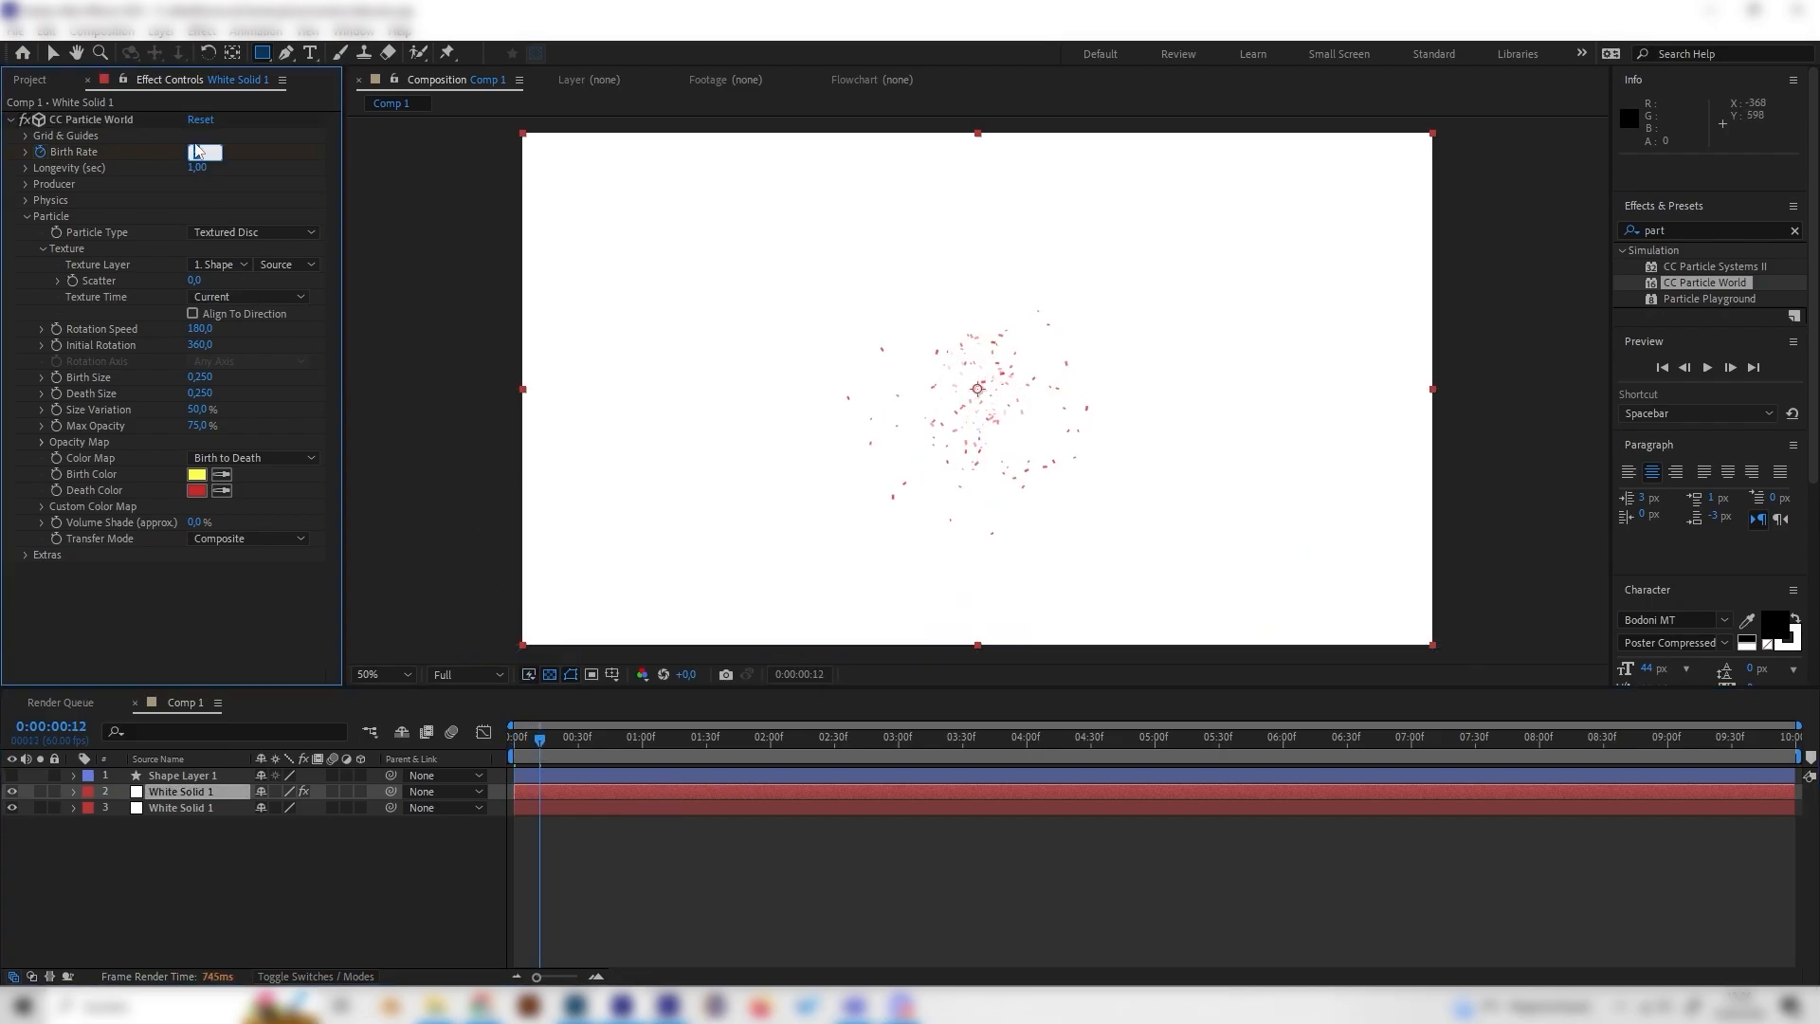
text(0)
key(Return)
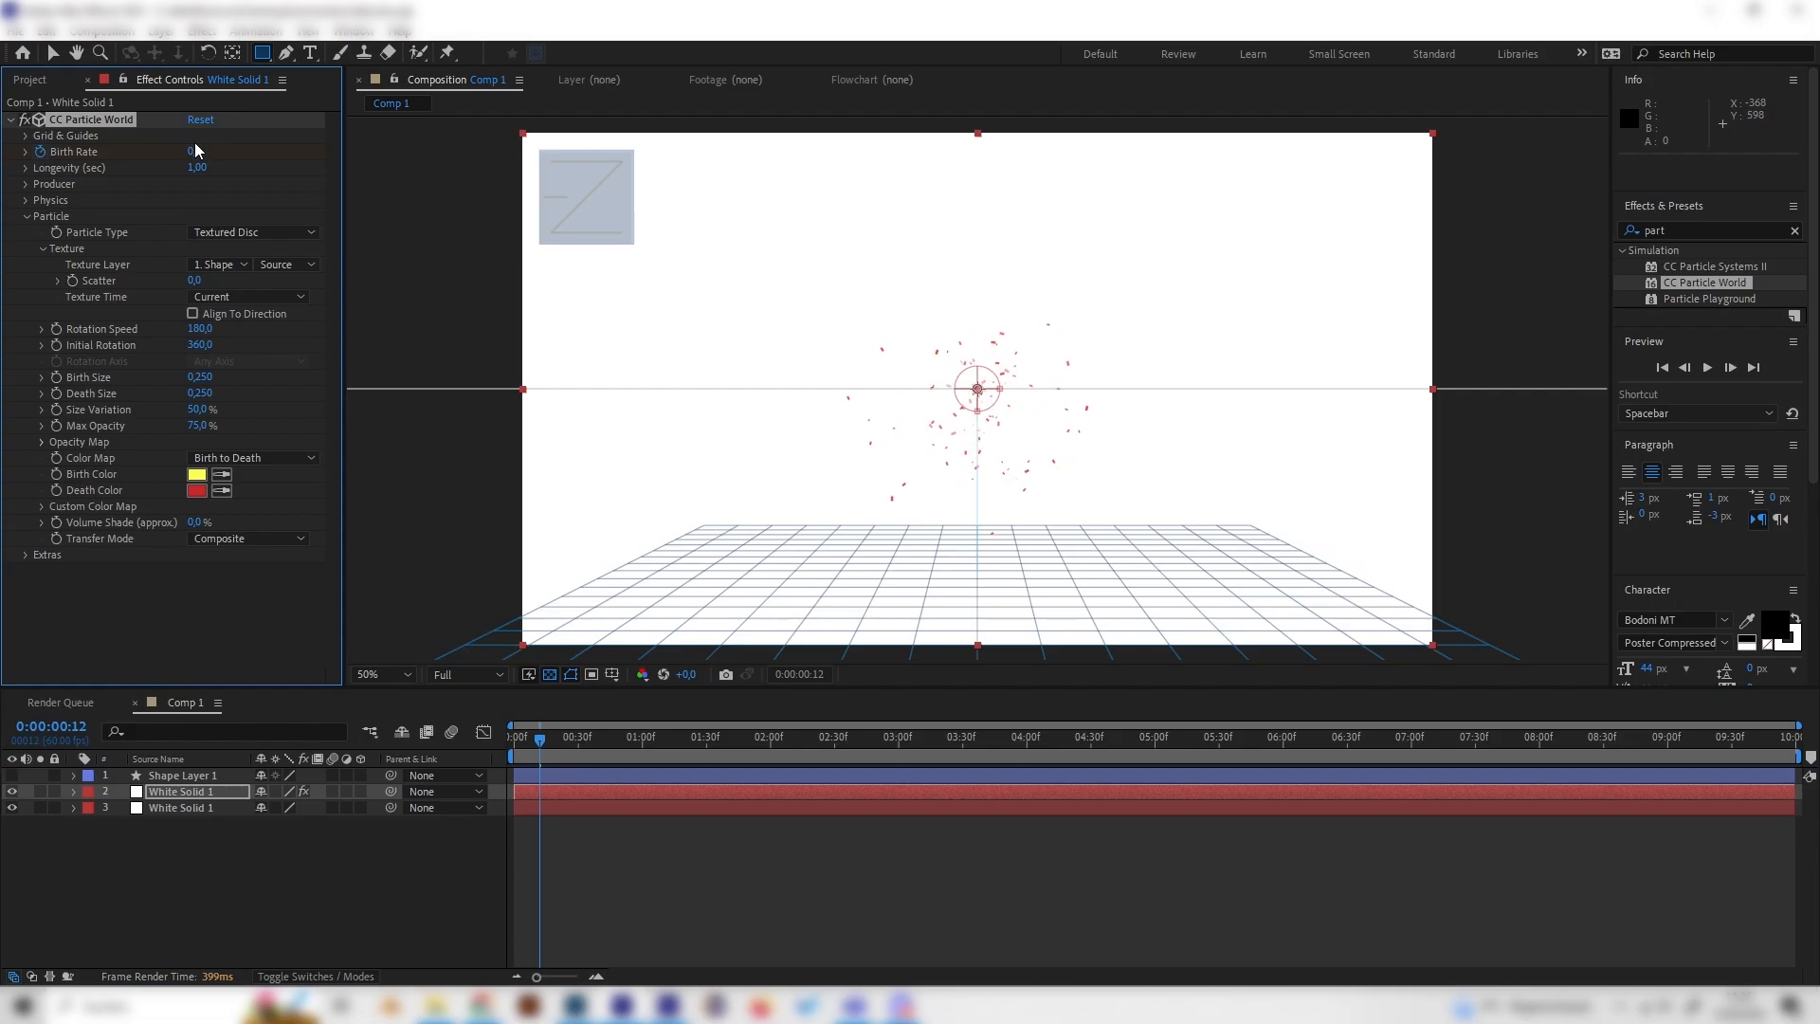
Step: Preview the burst and set the particles' Birth Size to 1
drag(543, 739, 487, 756)
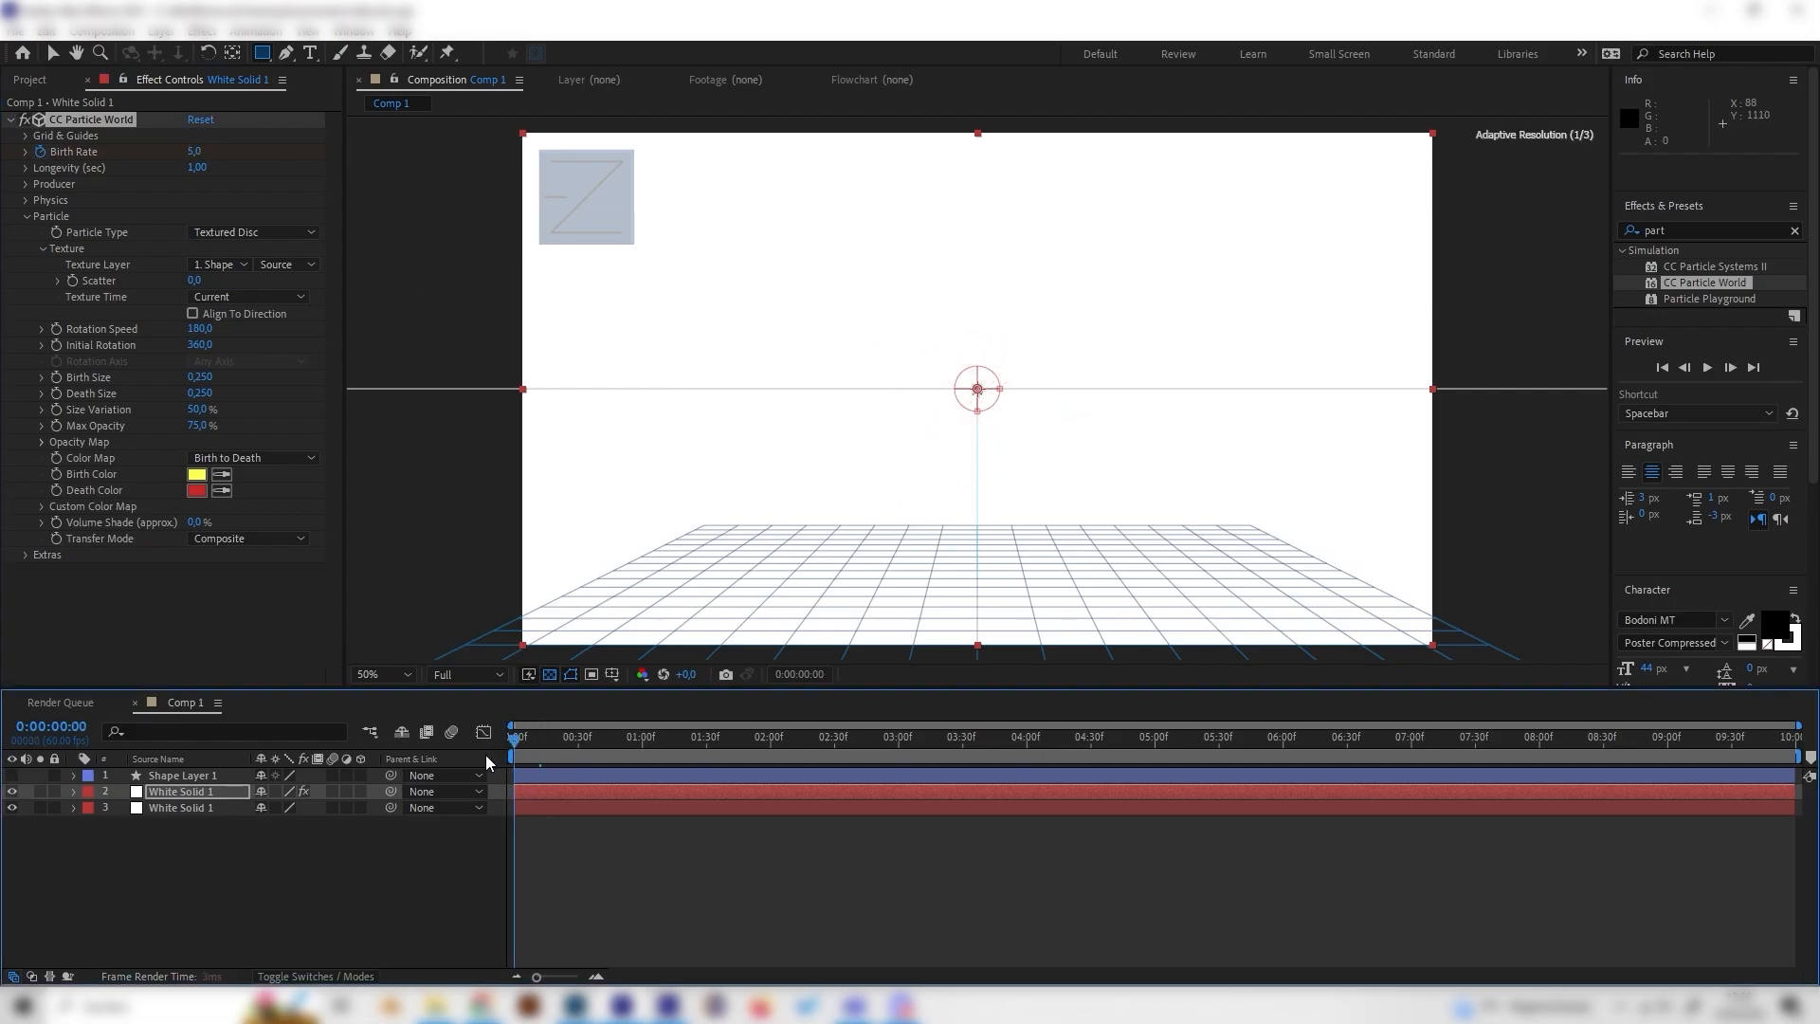
key(space)
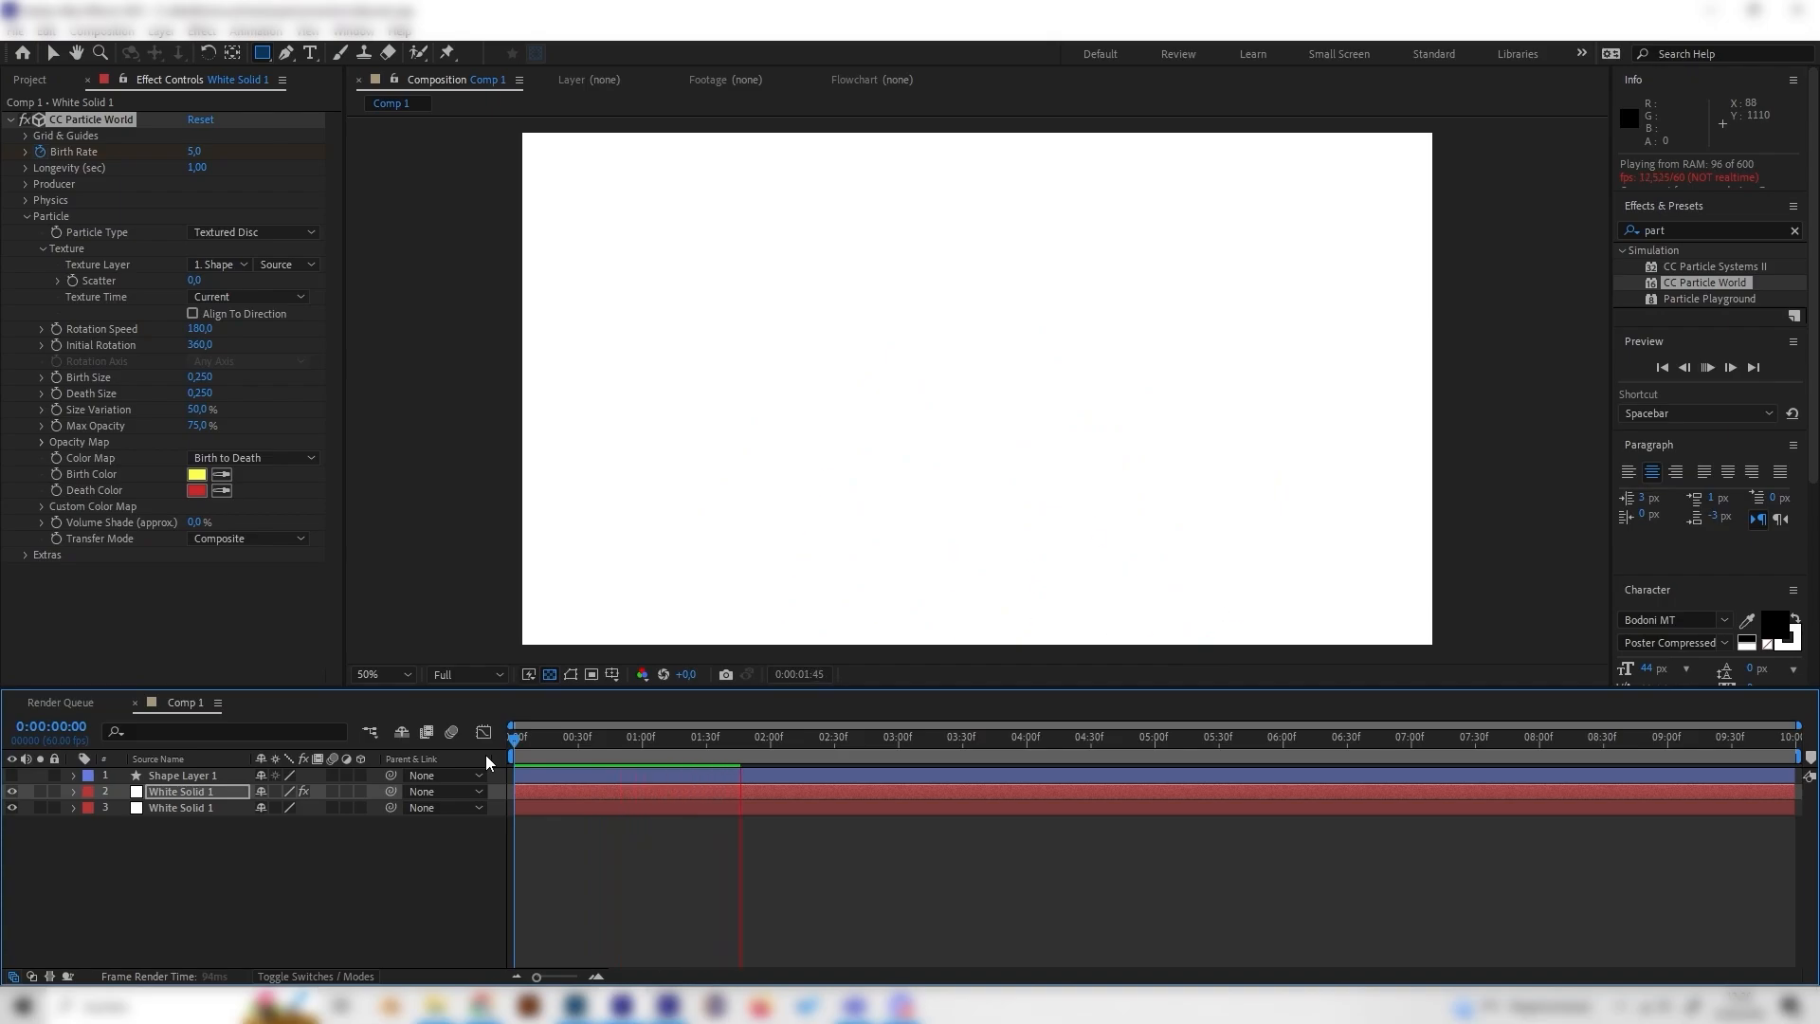
key(space)
drag(714, 749, 569, 736)
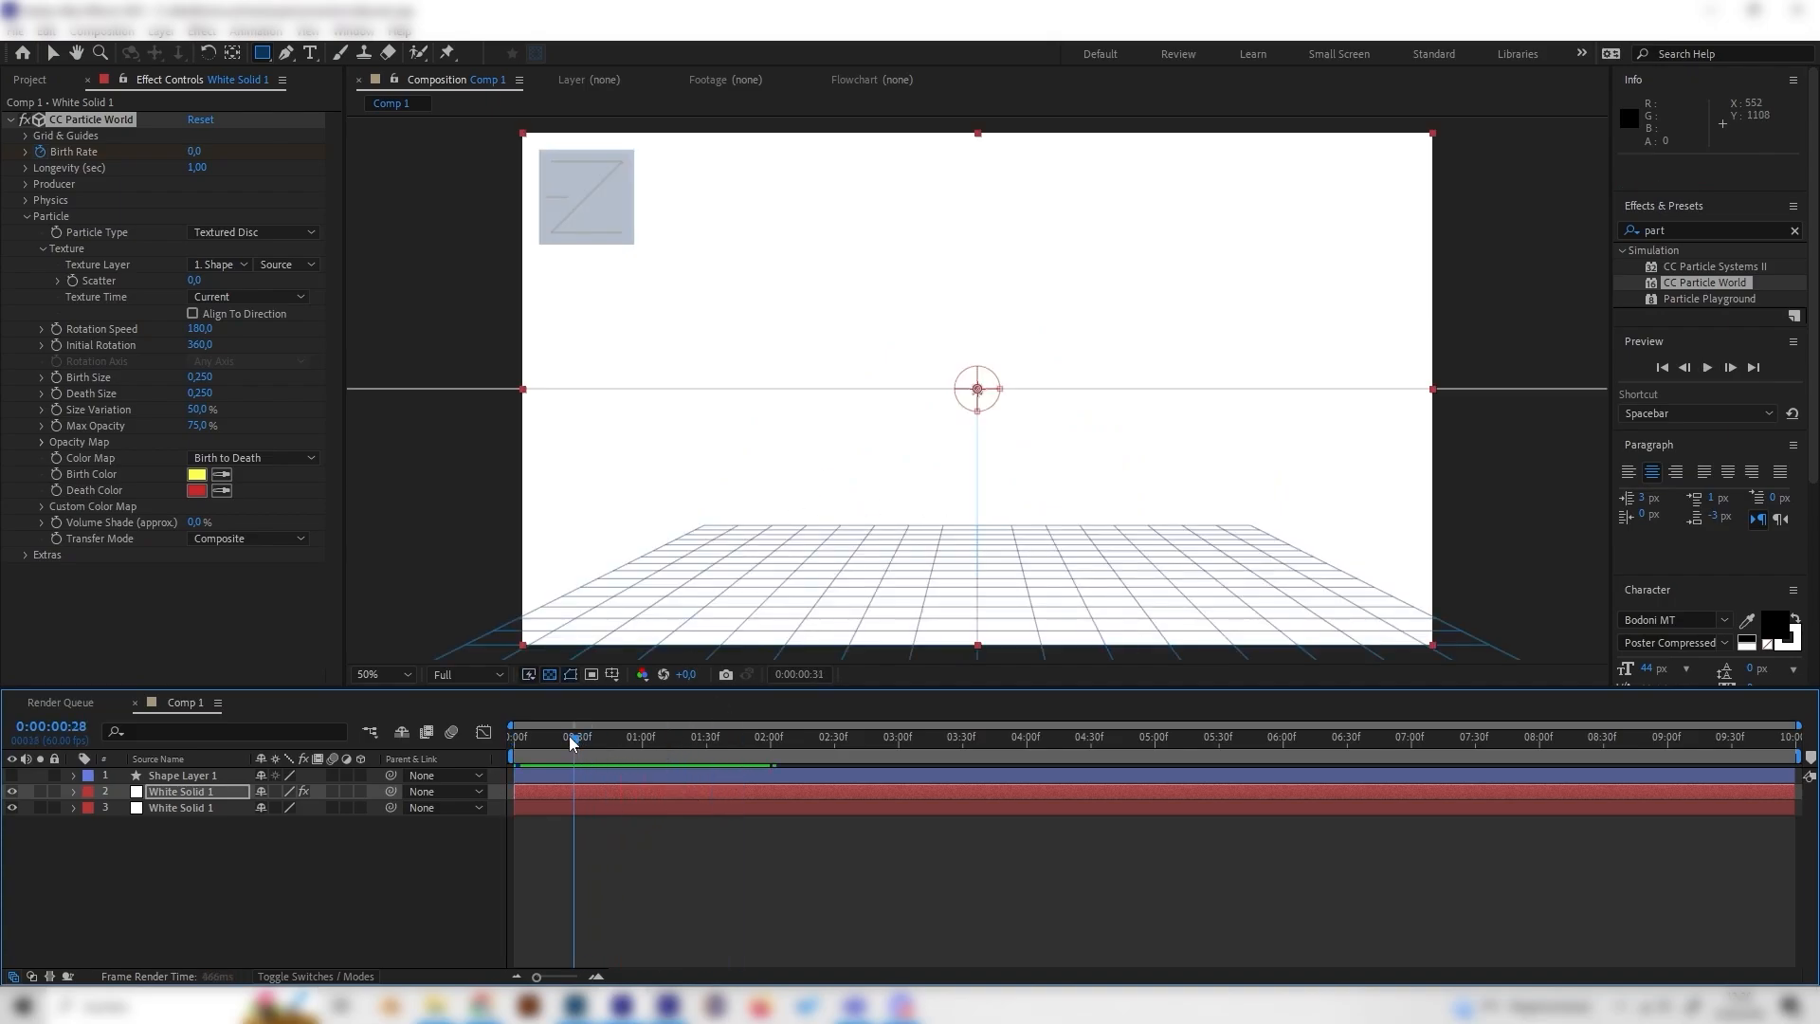
click(200, 378)
text(1)
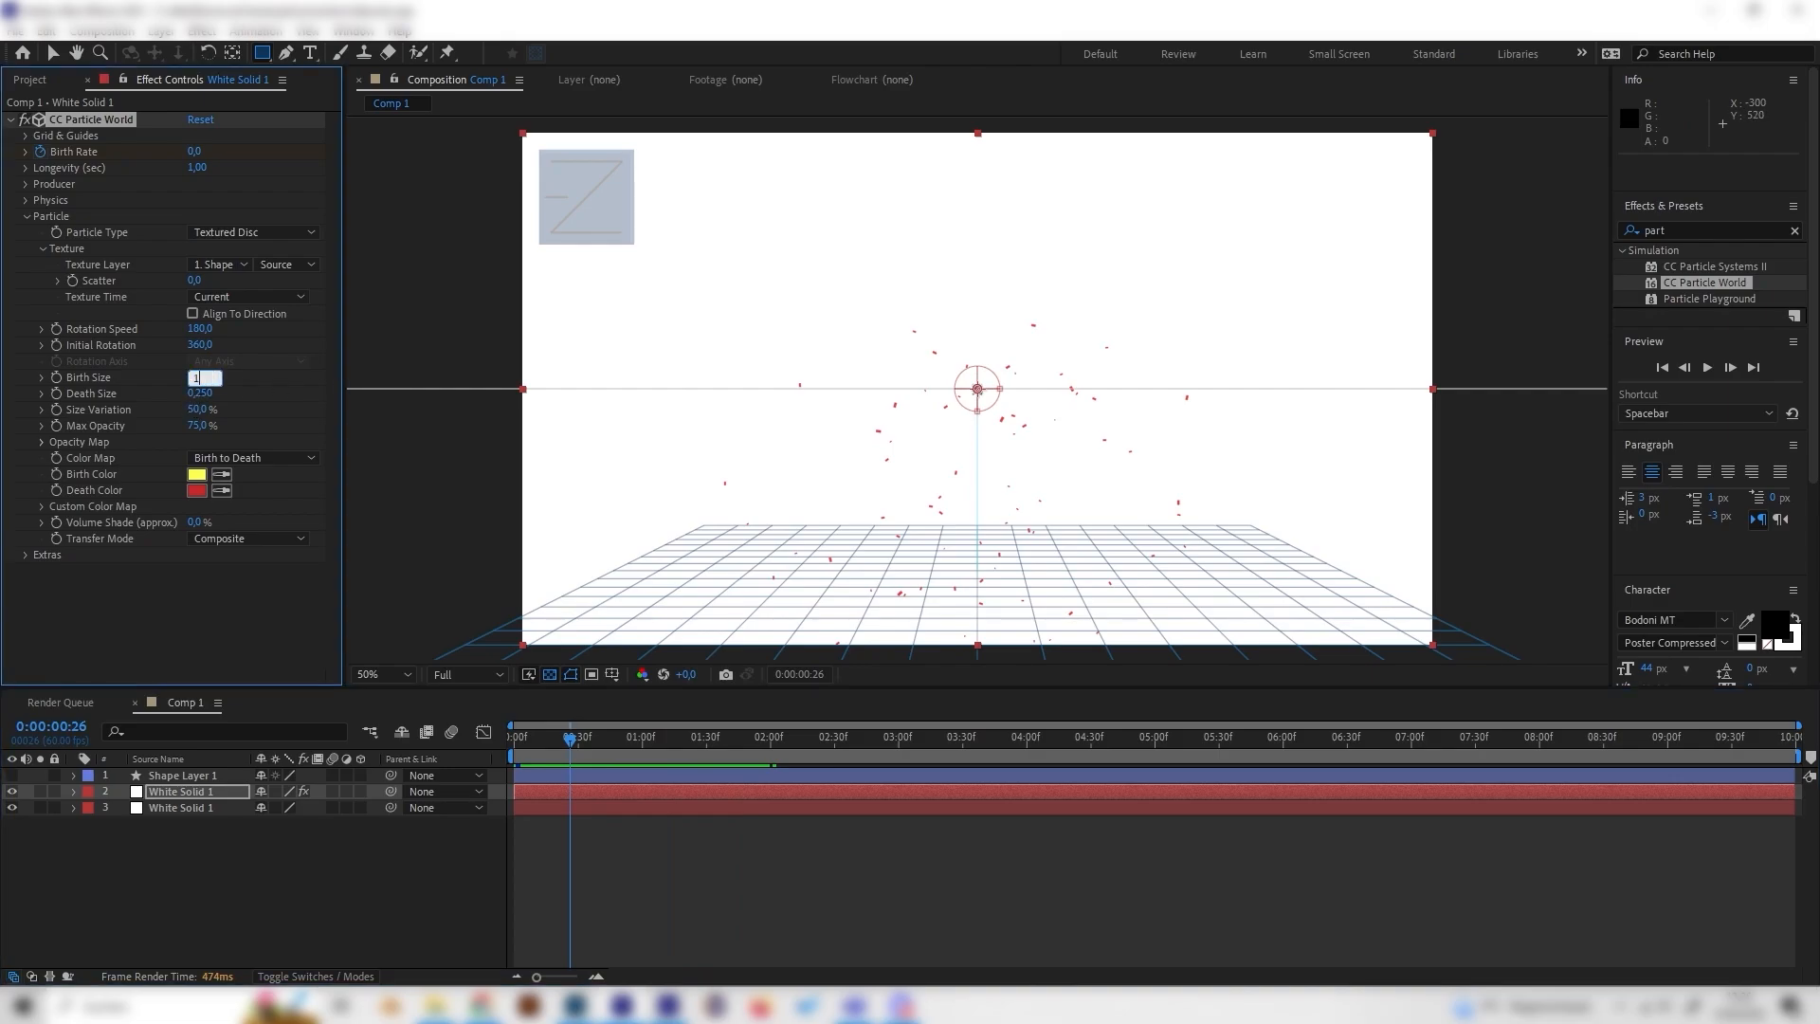
key(Return)
Step: Set the particles' Death Size to 0.5
click(200, 393)
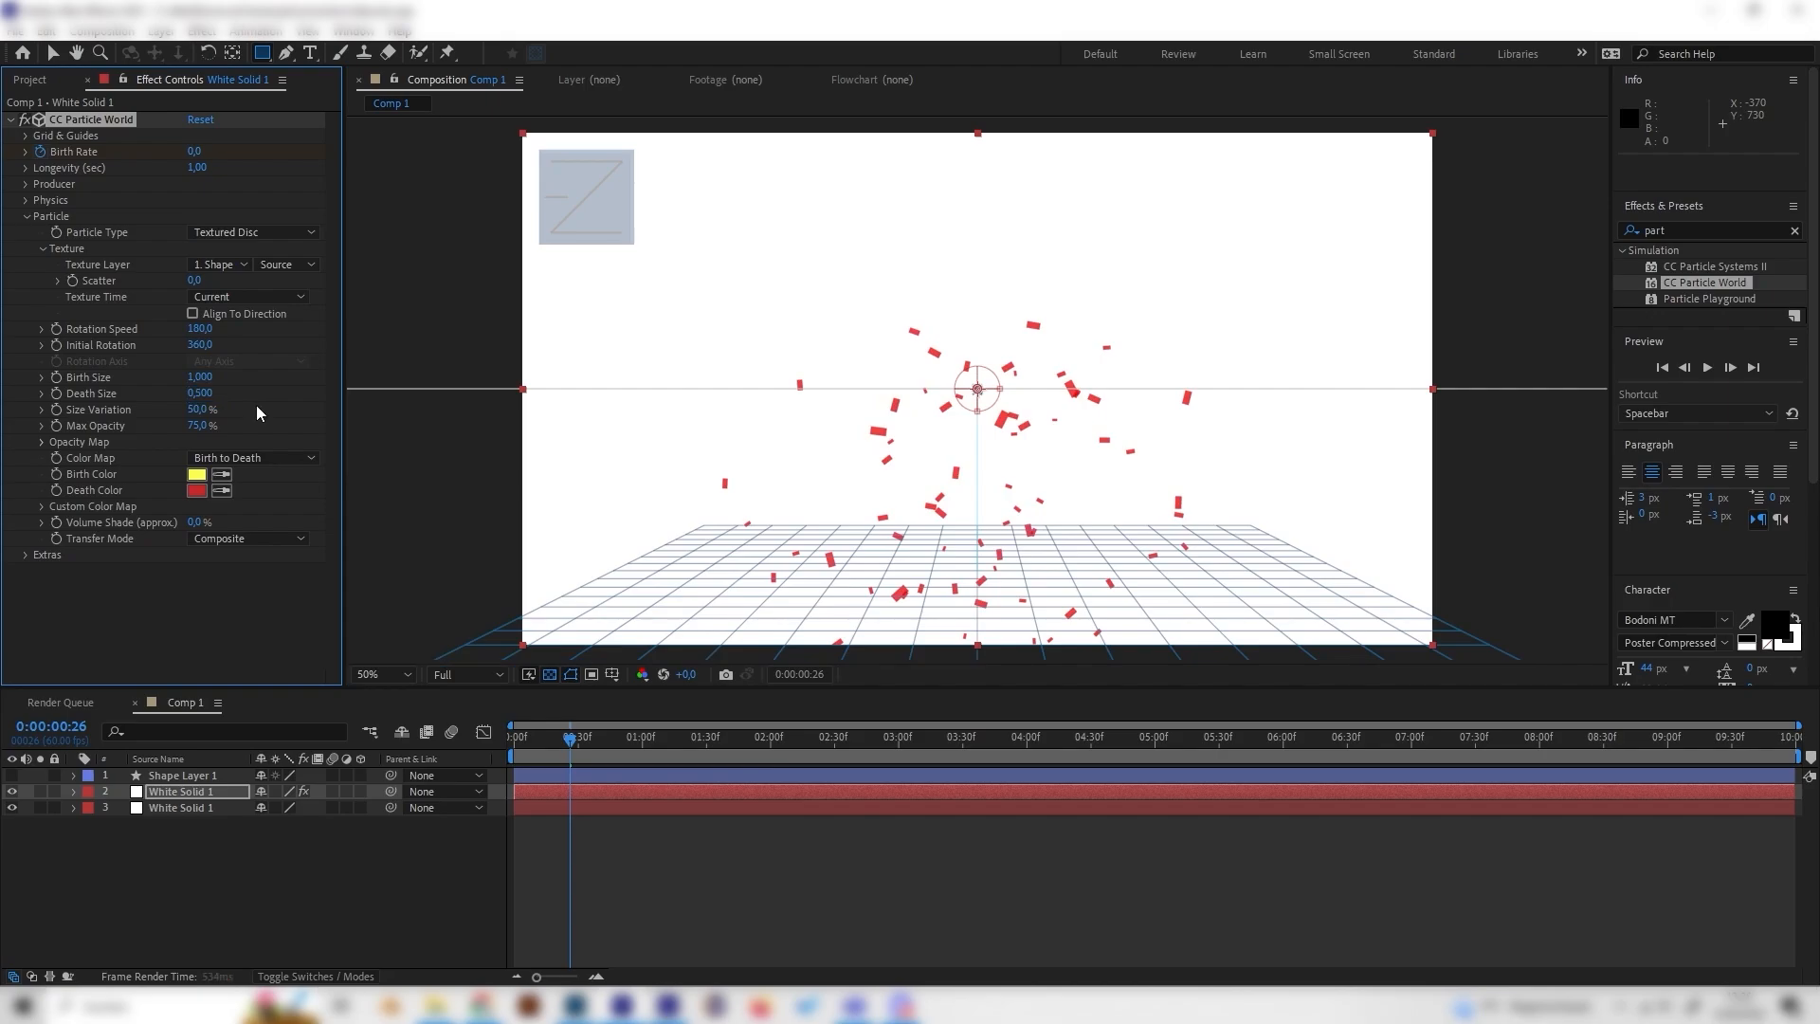
drag(567, 745, 529, 742)
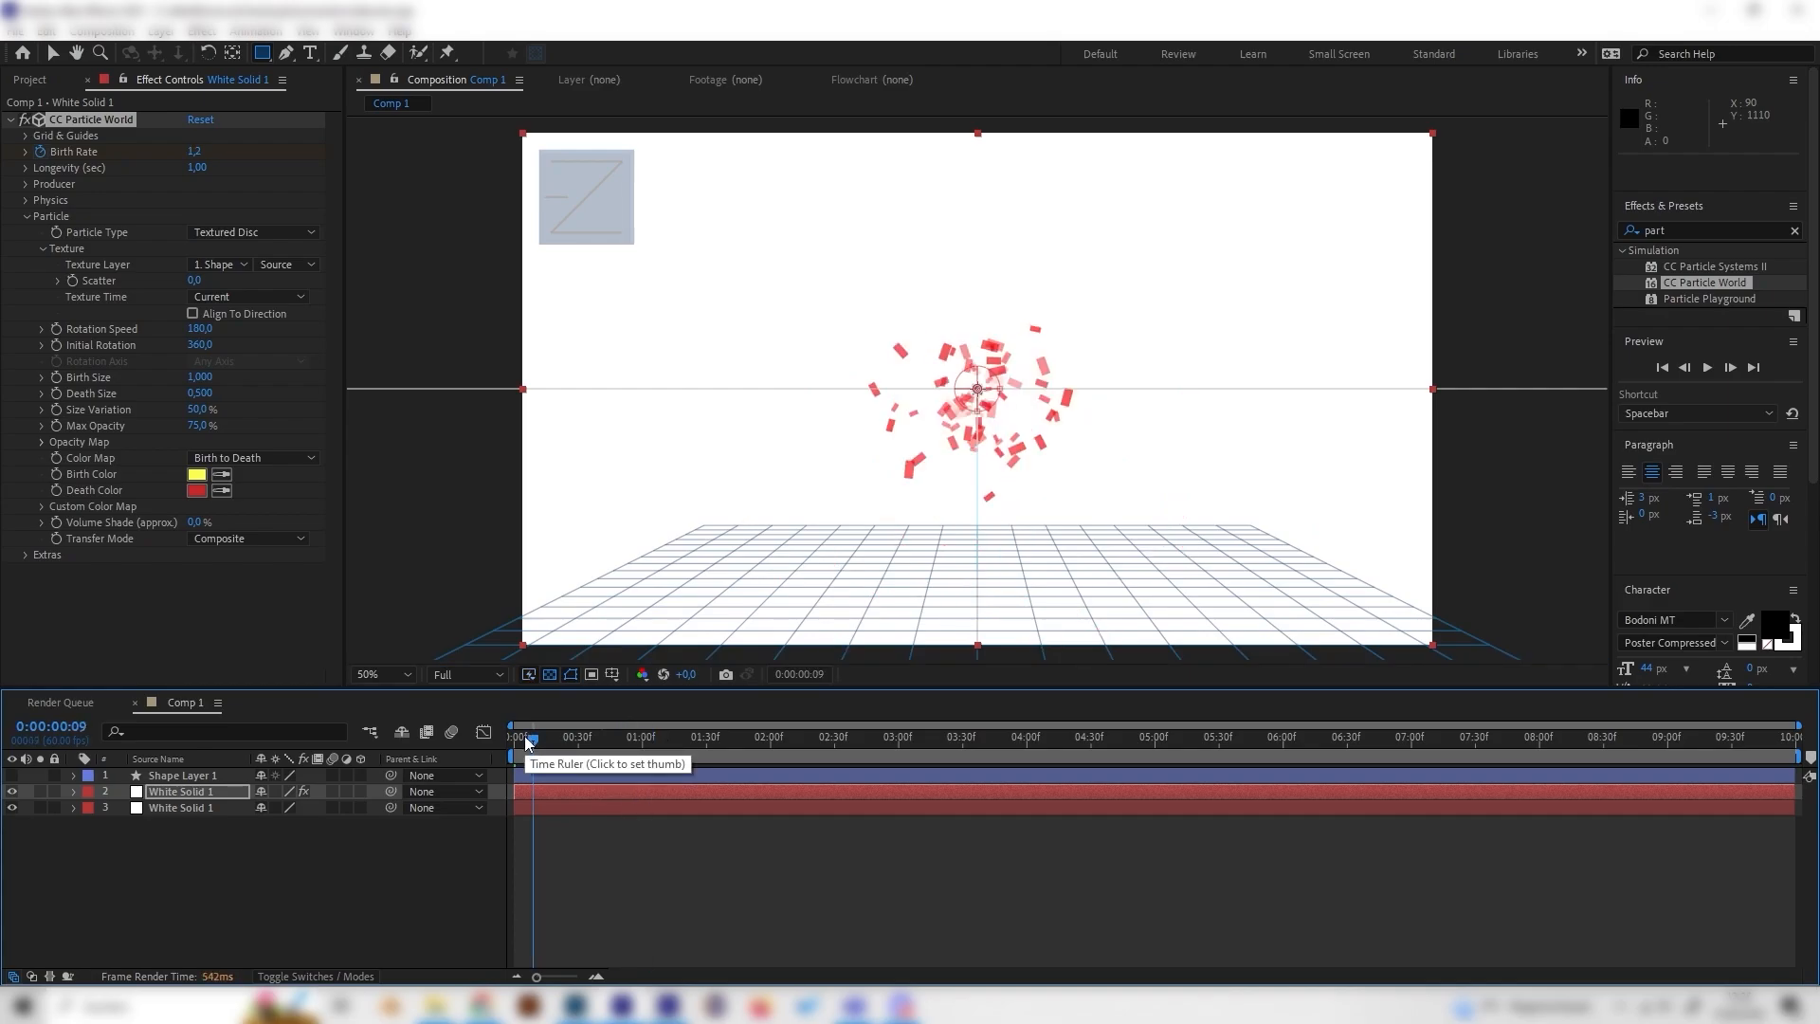
Step: Set the particles' Gravity to 0.1 in the Physics settings
drag(529, 742, 557, 744)
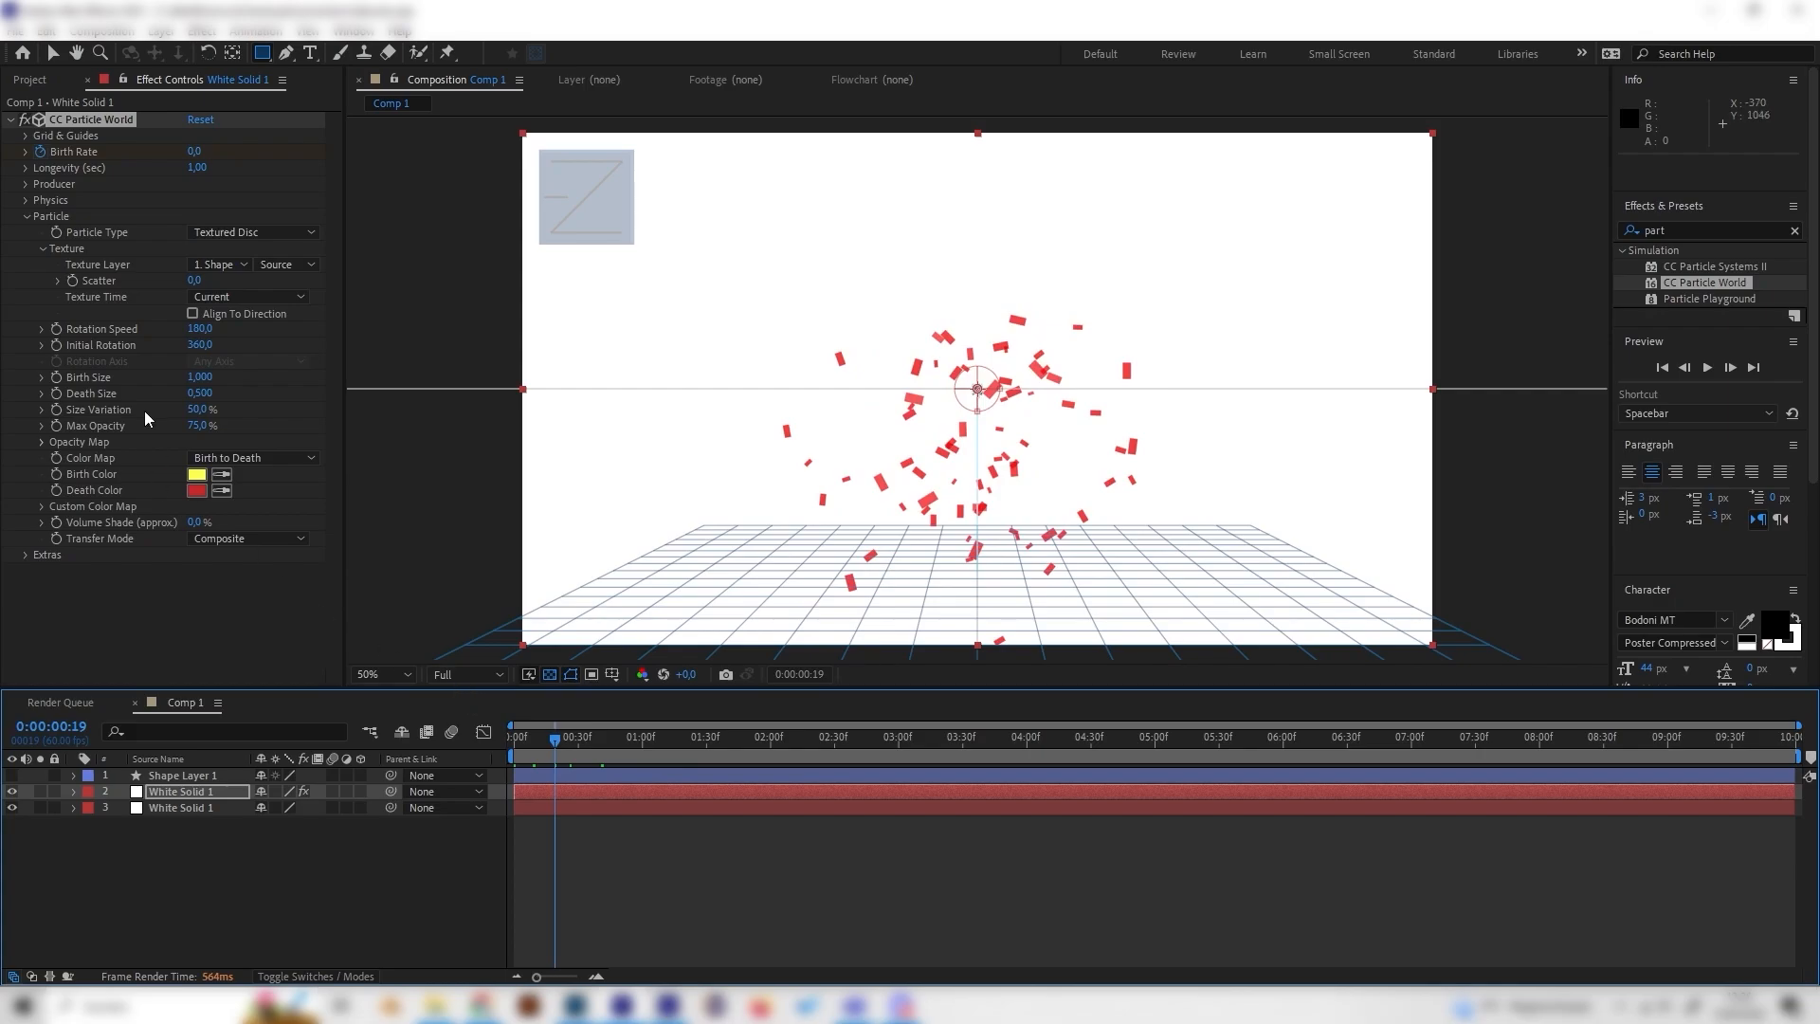
click(26, 200)
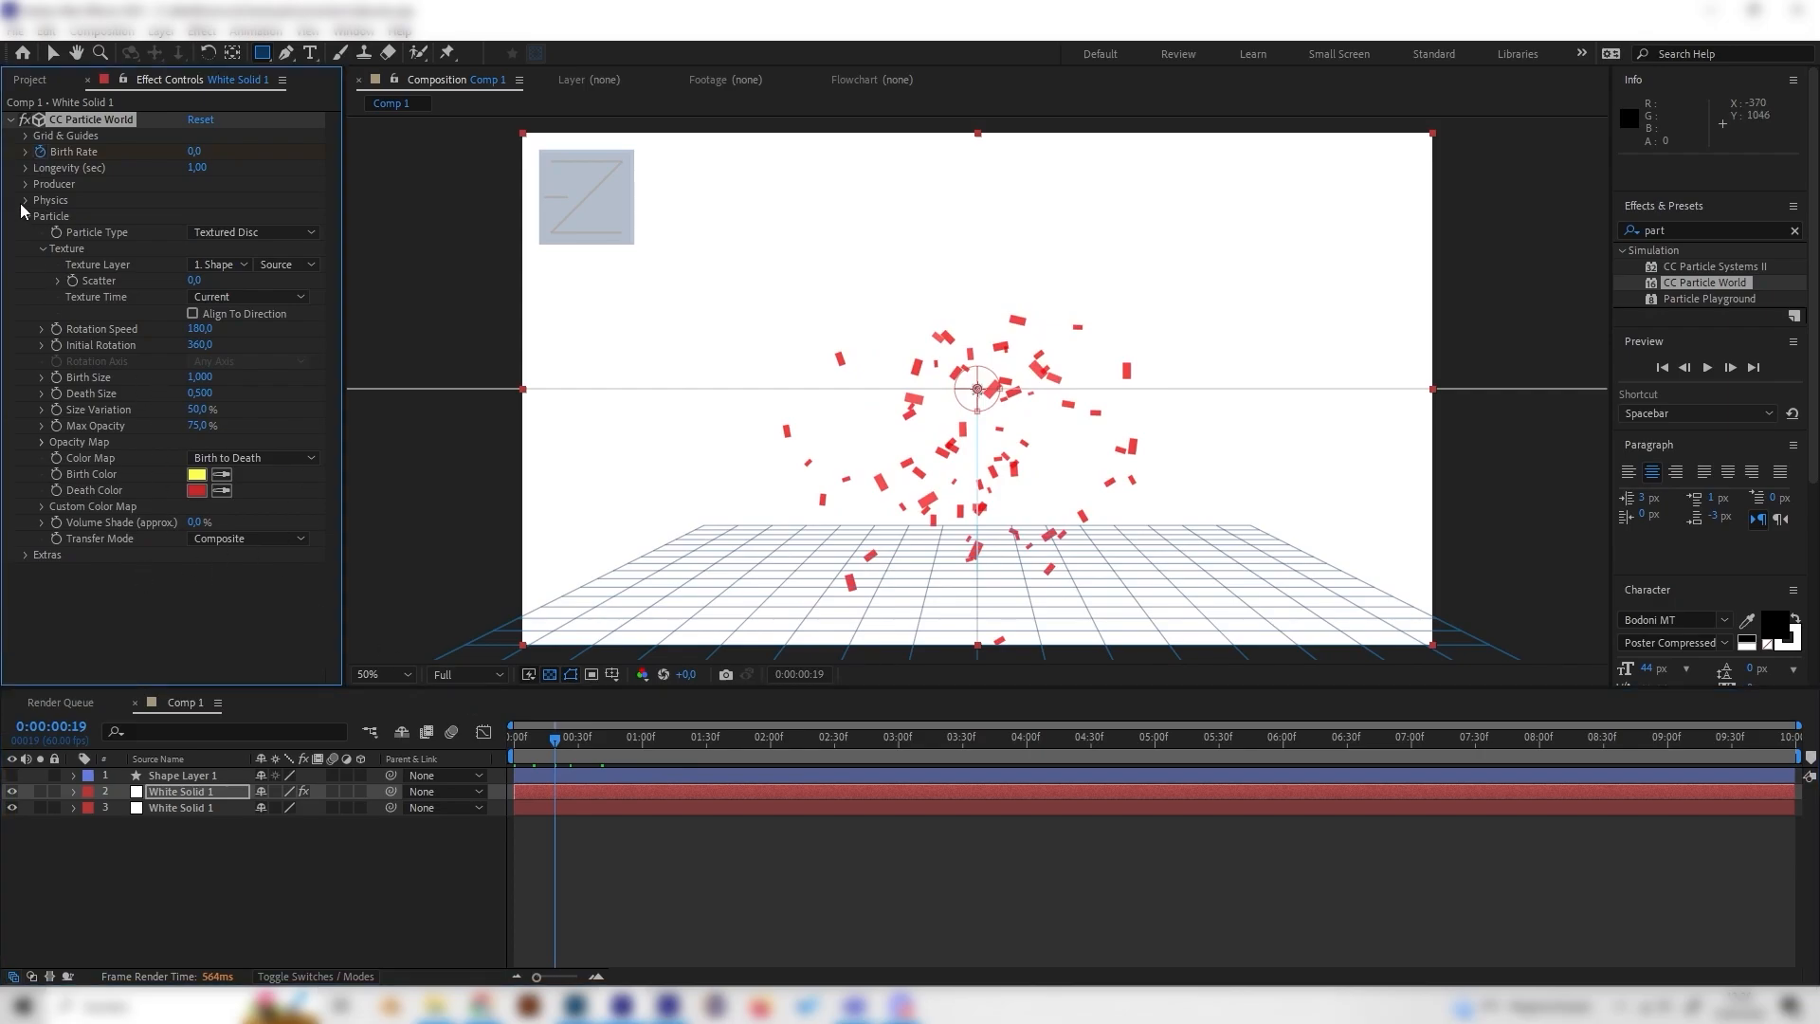
click(196, 265)
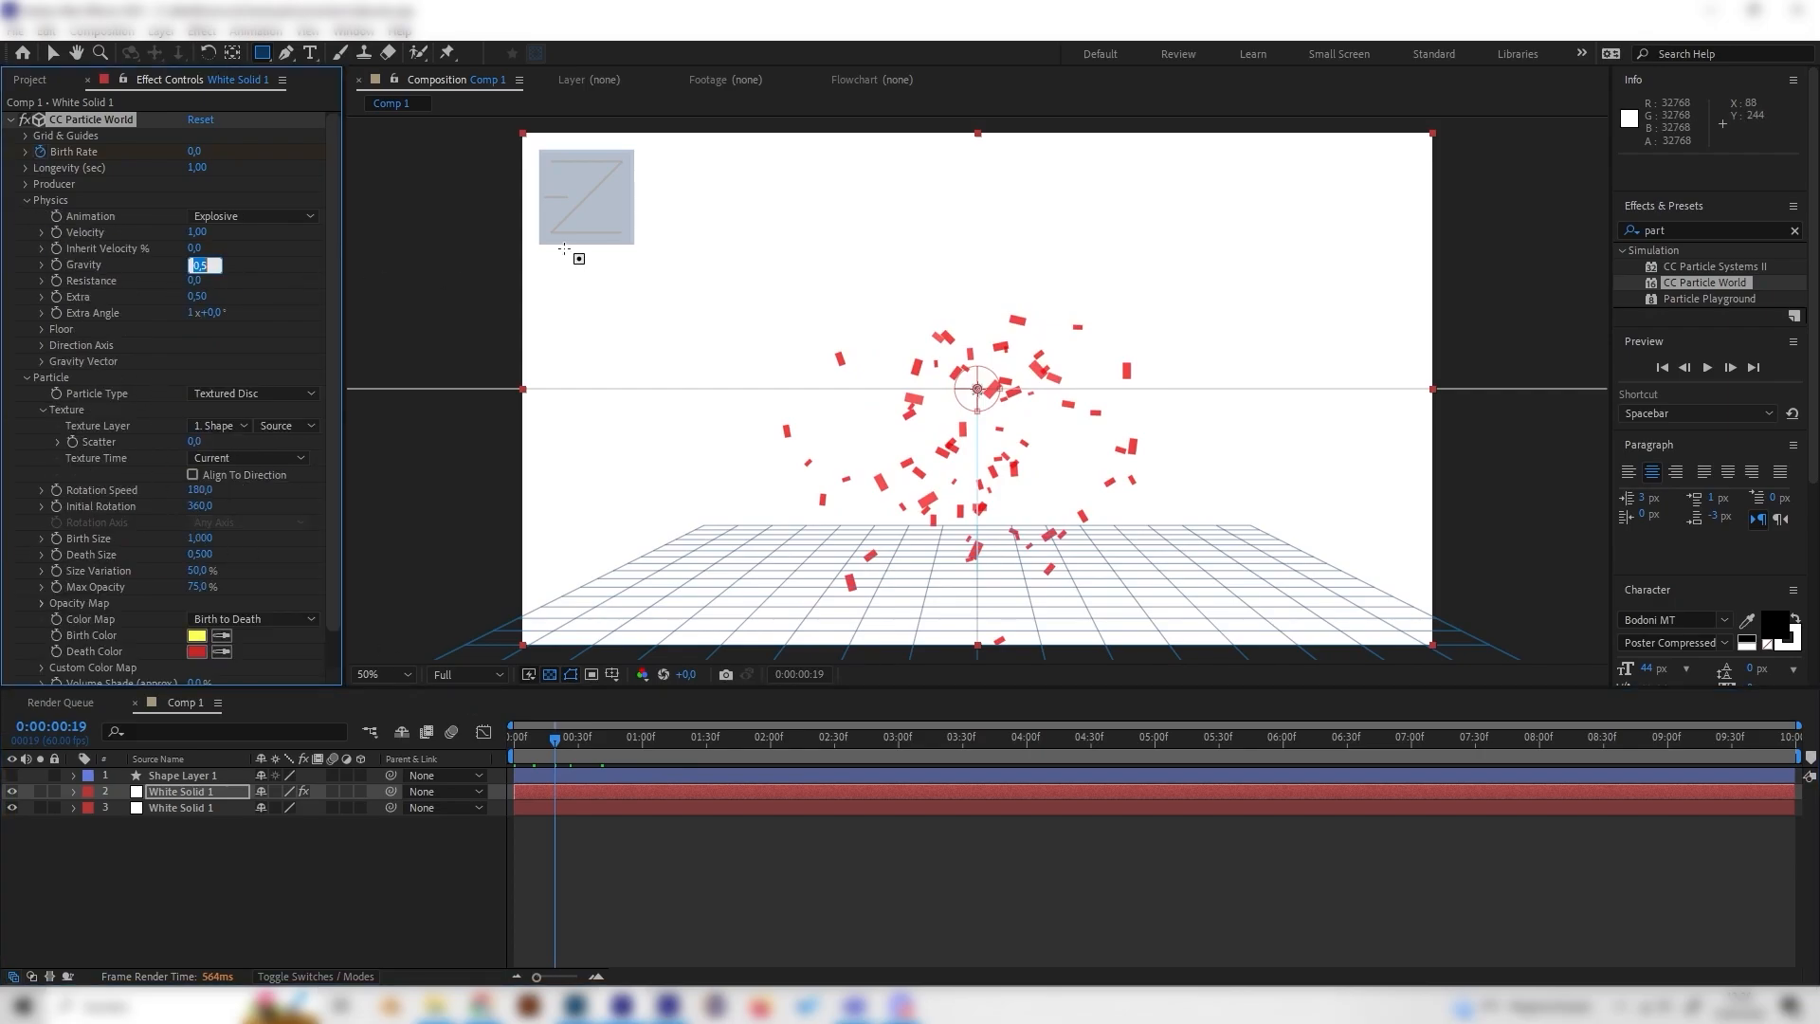
text(0)
key(Return)
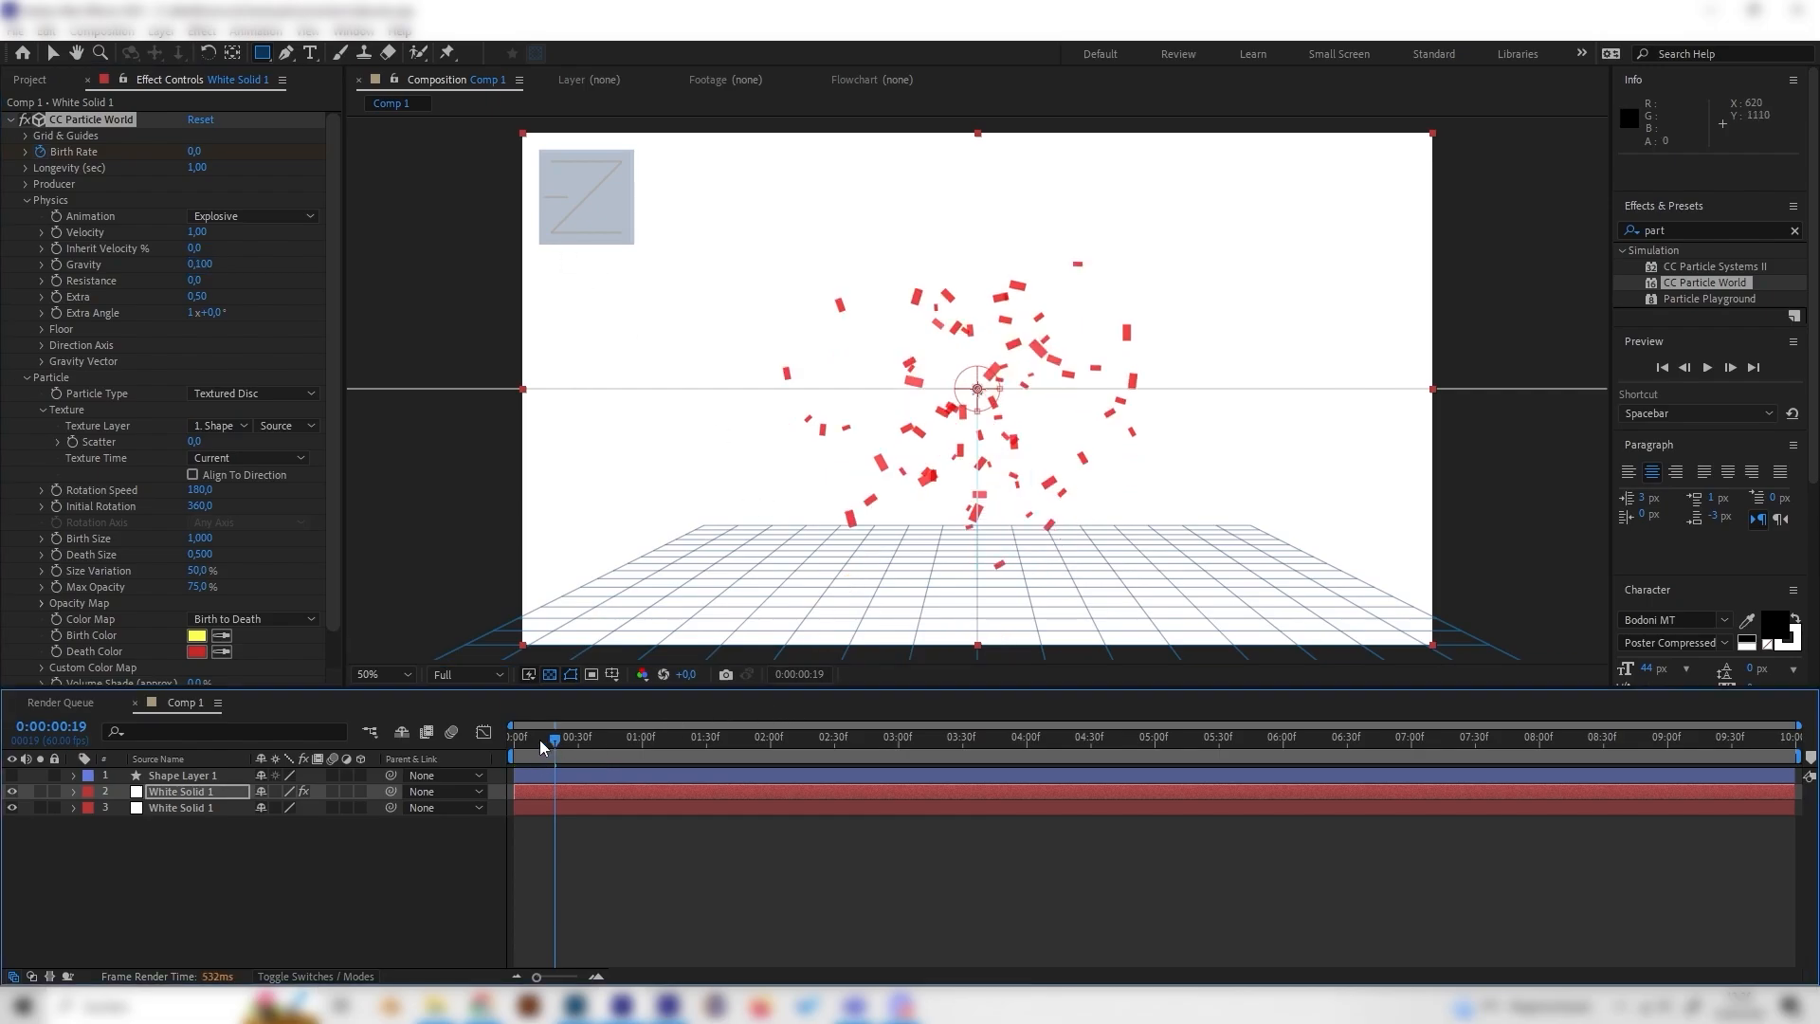
Step: Preview the burst from the start and set the particles' Max Opacity to 100%
drag(541, 741, 506, 739)
key(space)
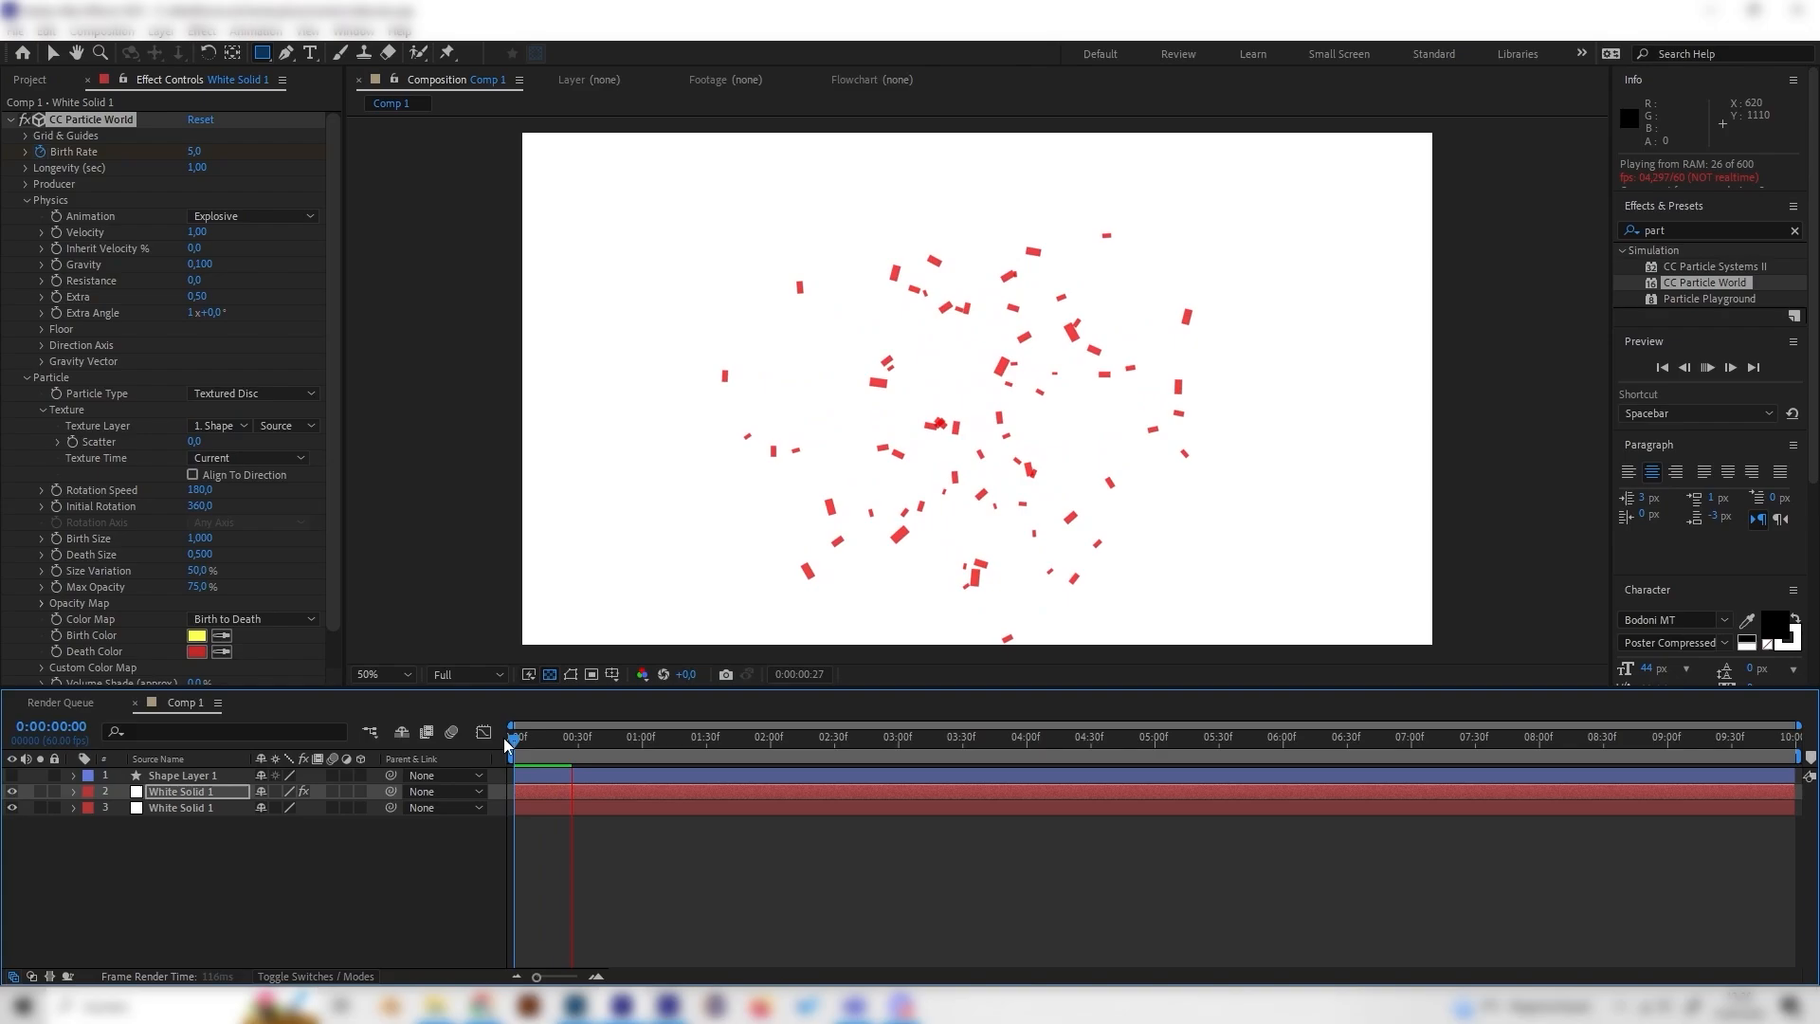
key(space)
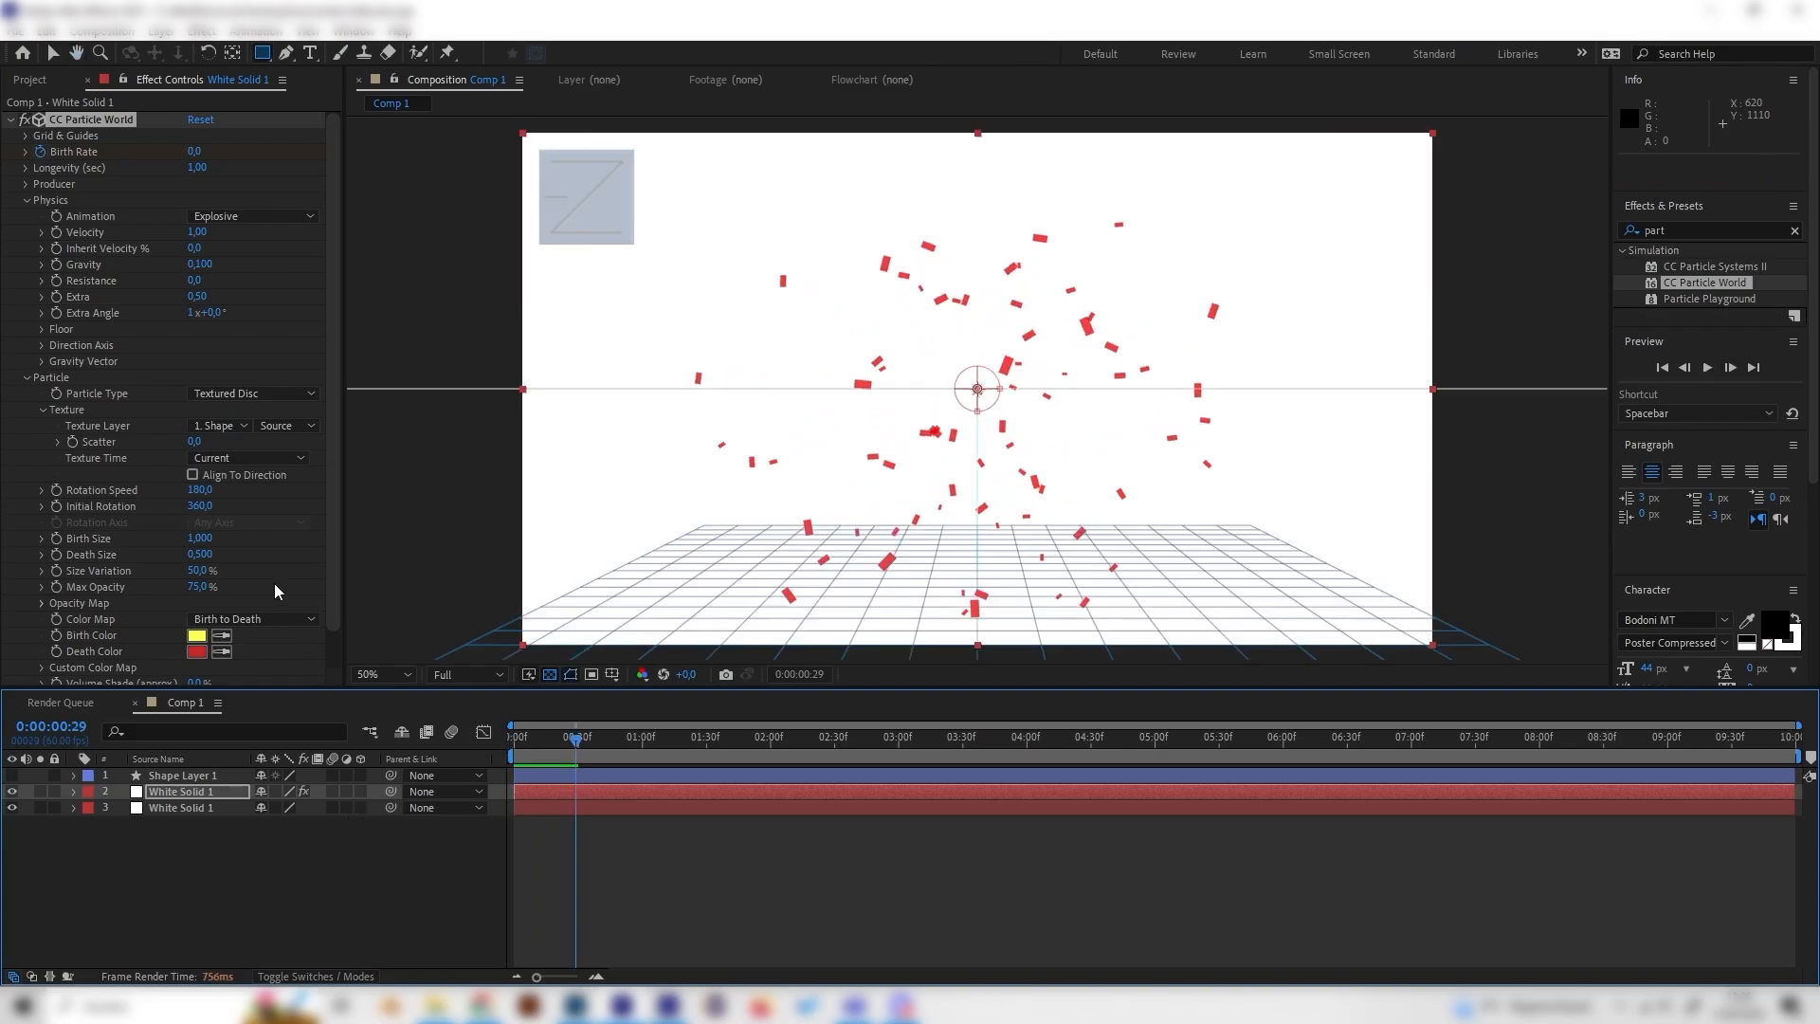
click(197, 587)
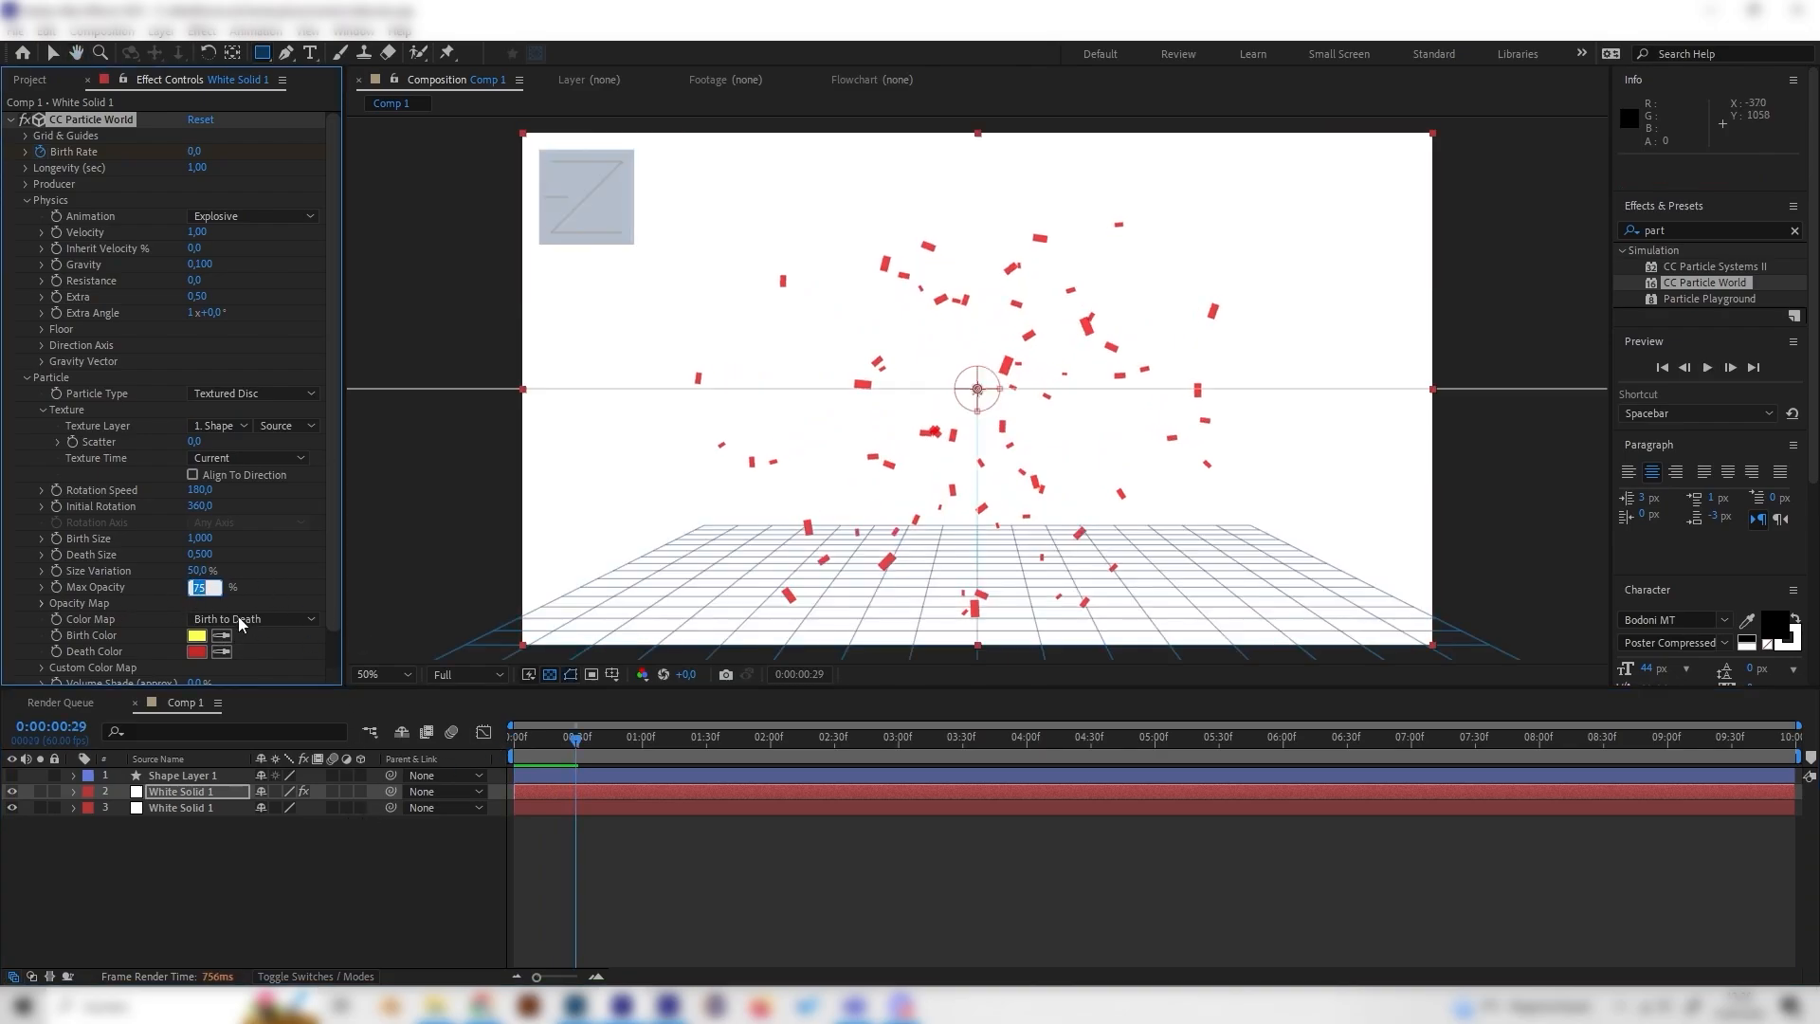
text(100)
key(Return)
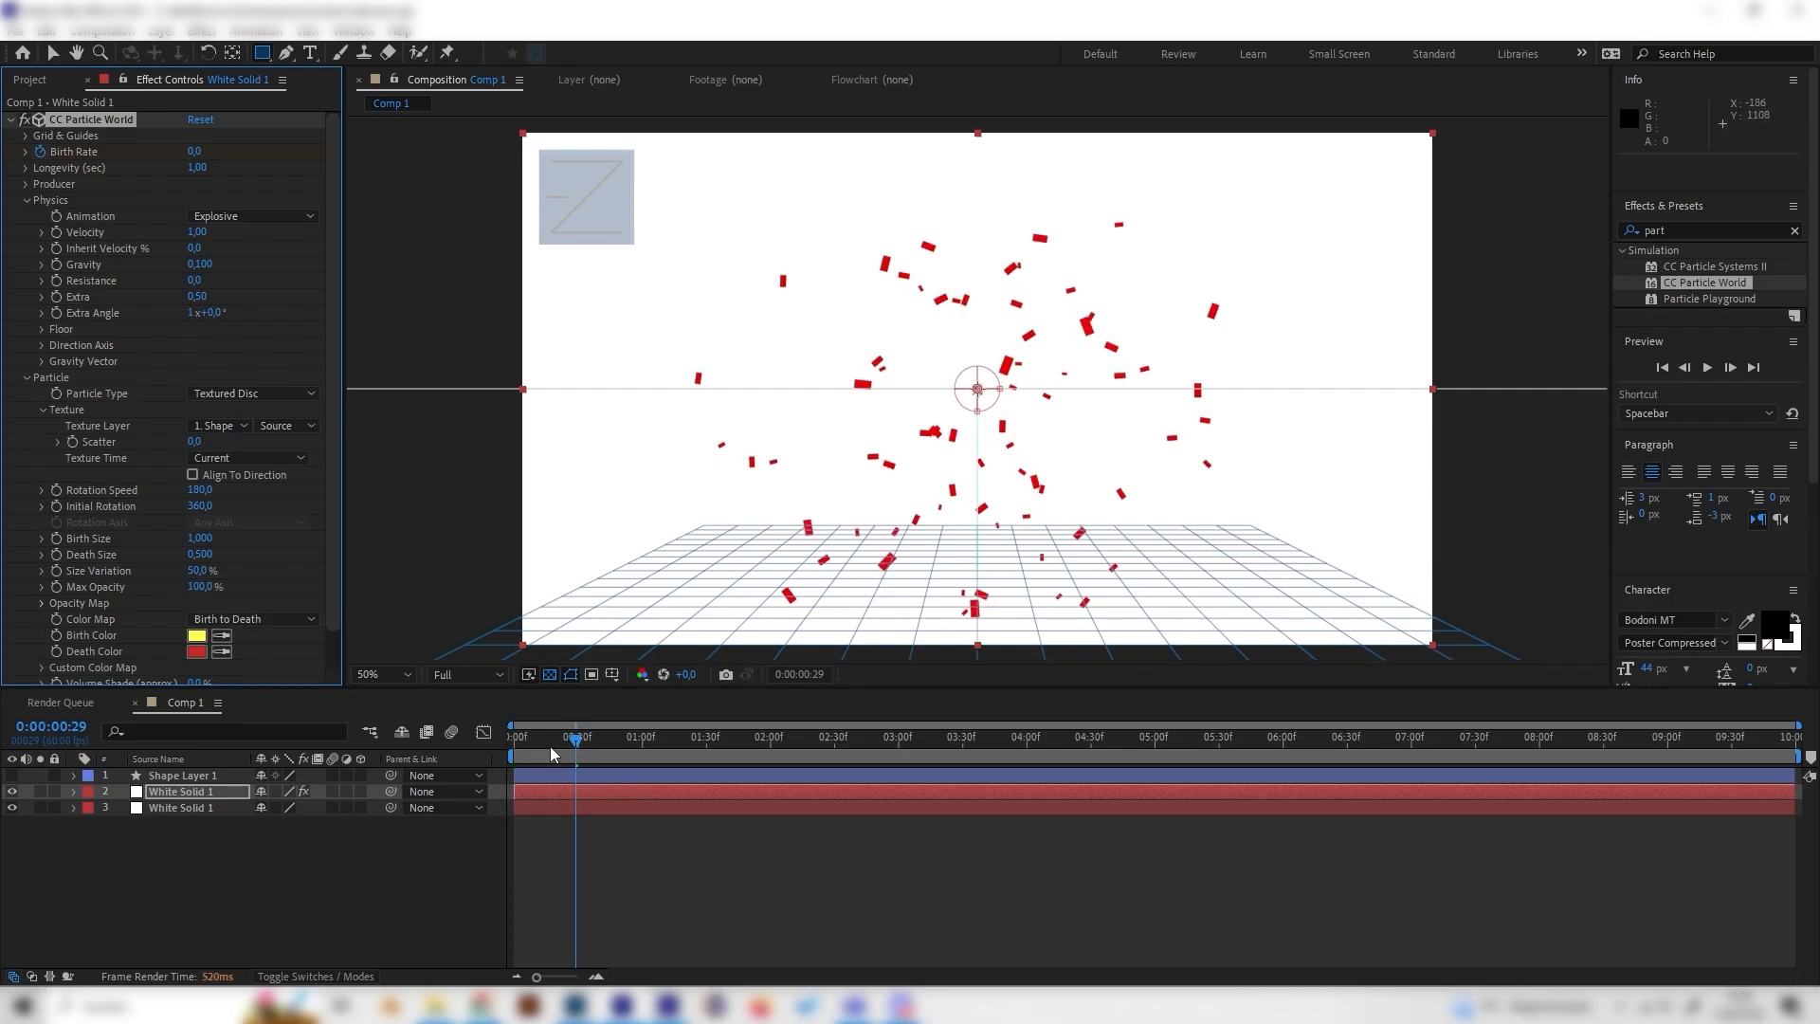
Step: Preview the burst and move the particle emitter to the composition's upper-right corner
drag(550, 748, 493, 772)
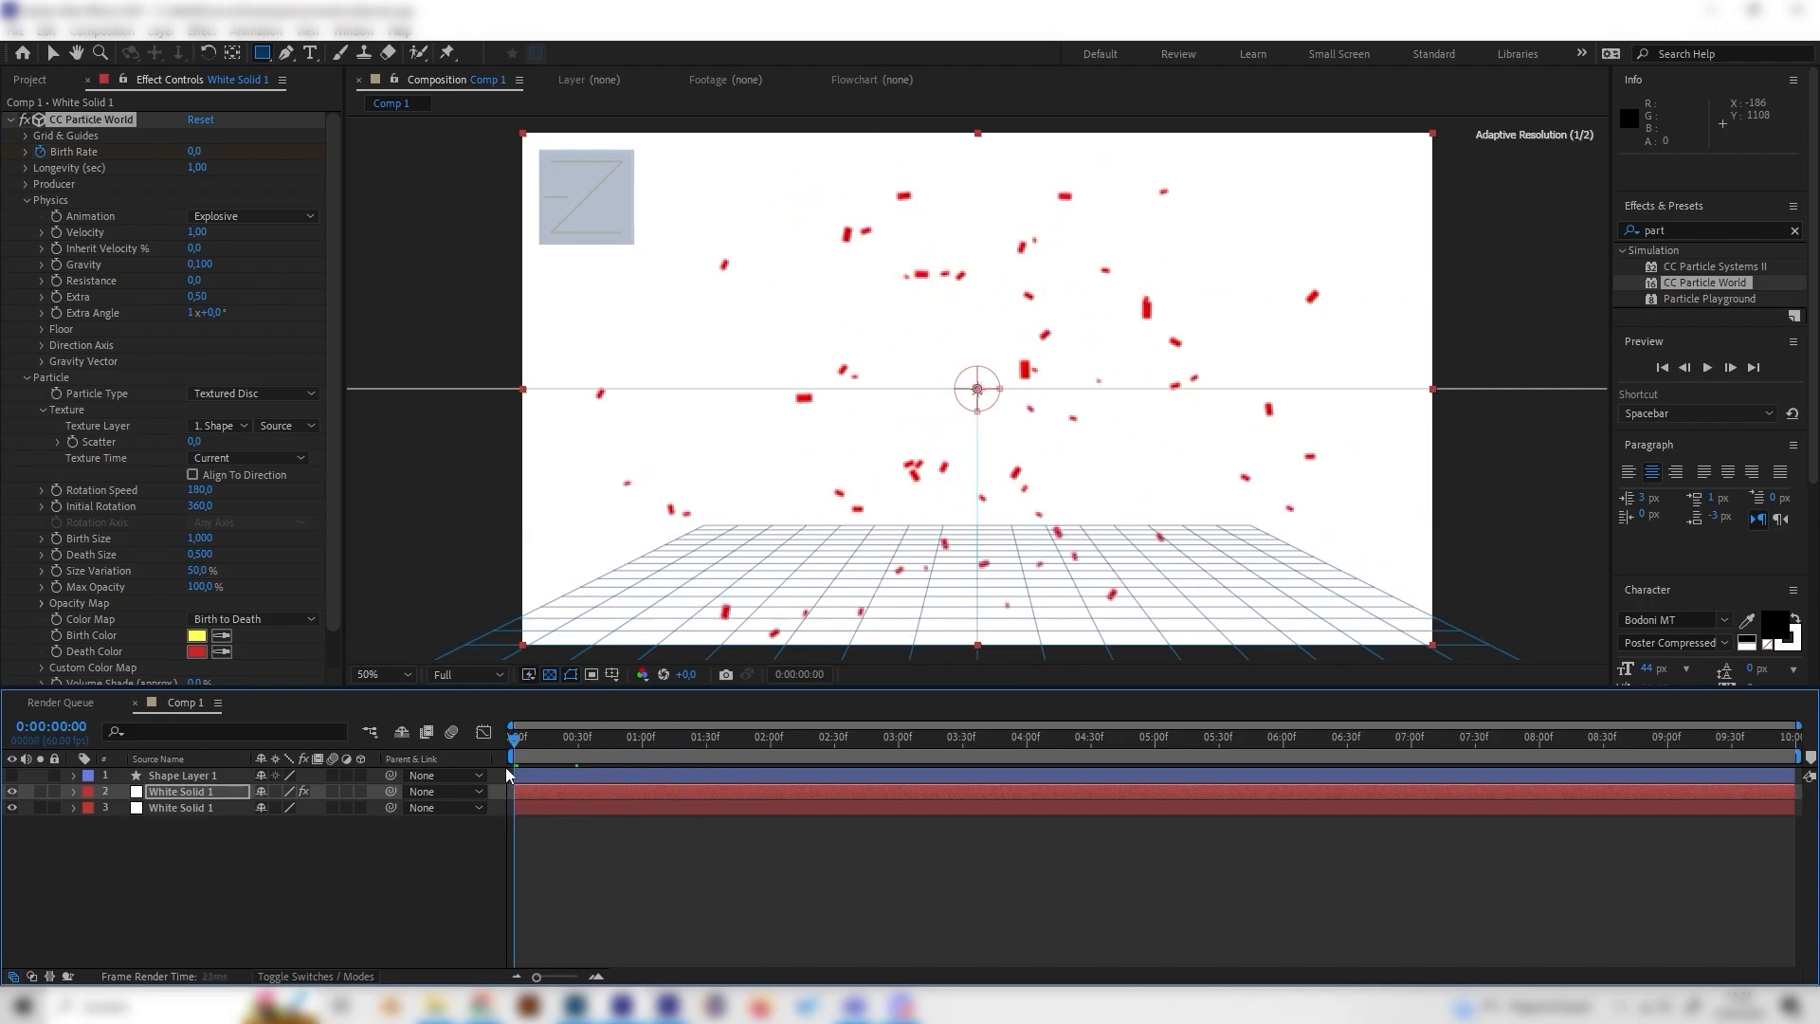
key(space)
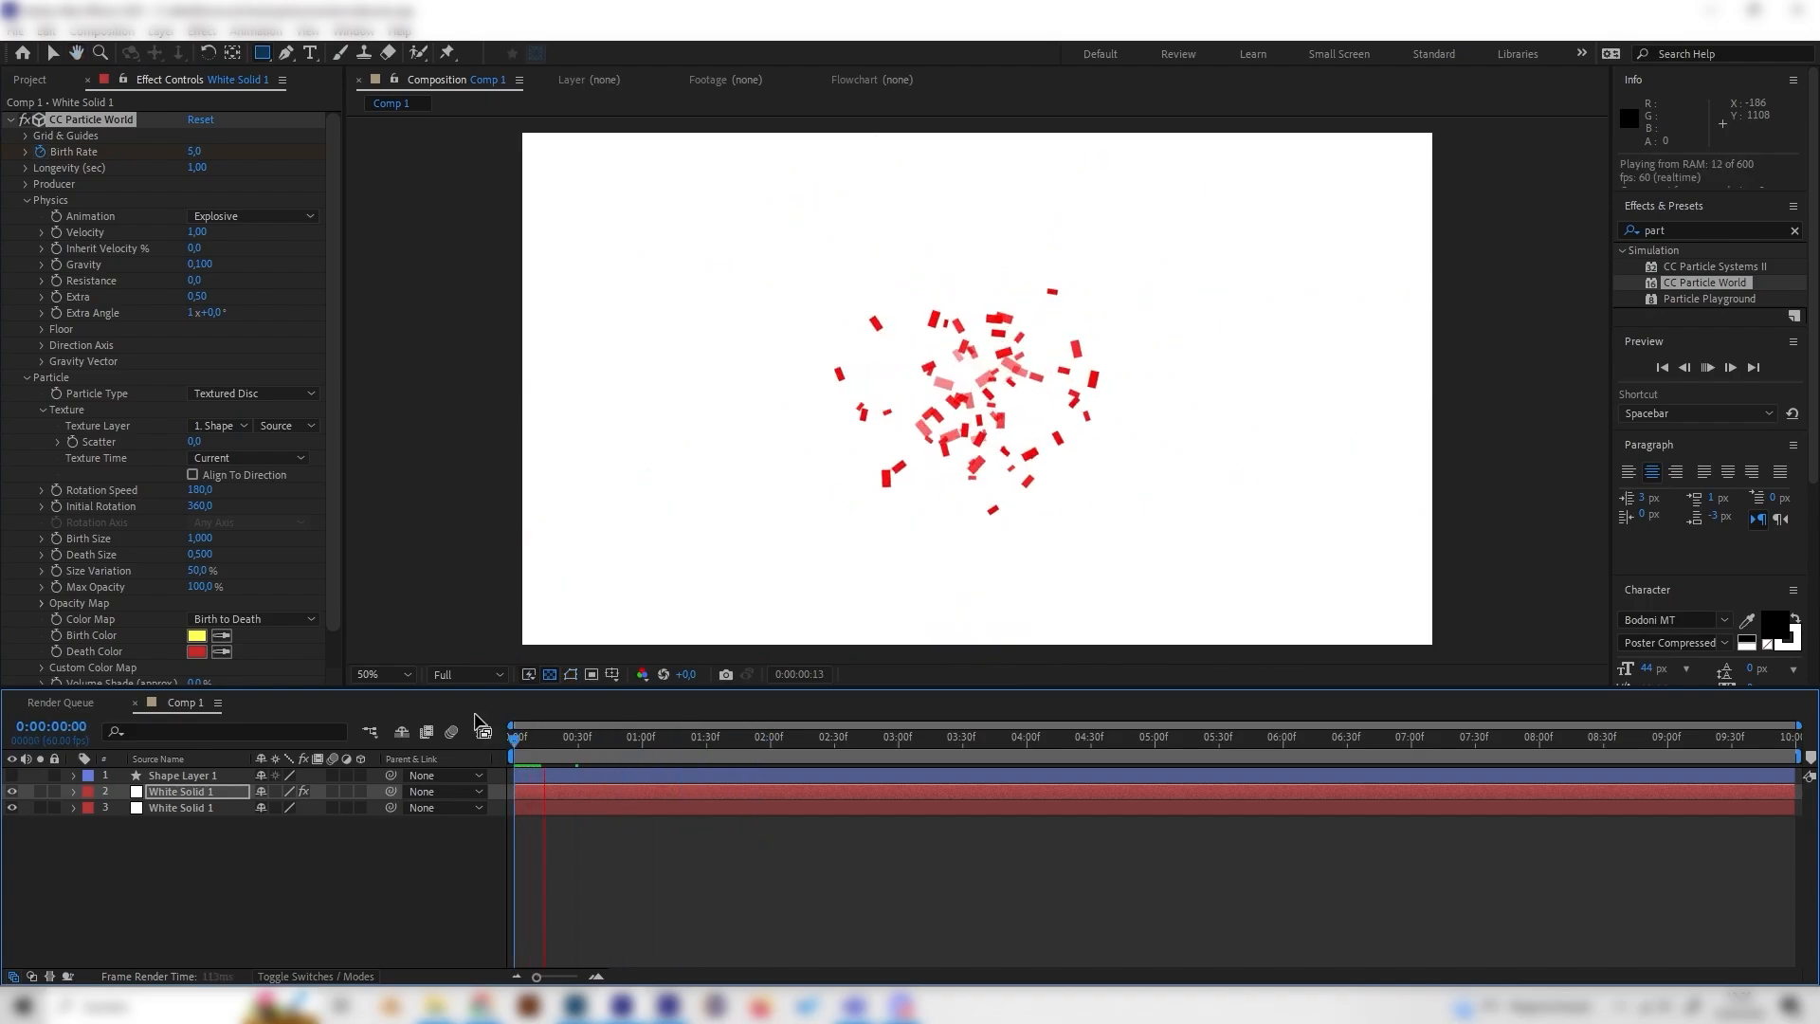
key(space)
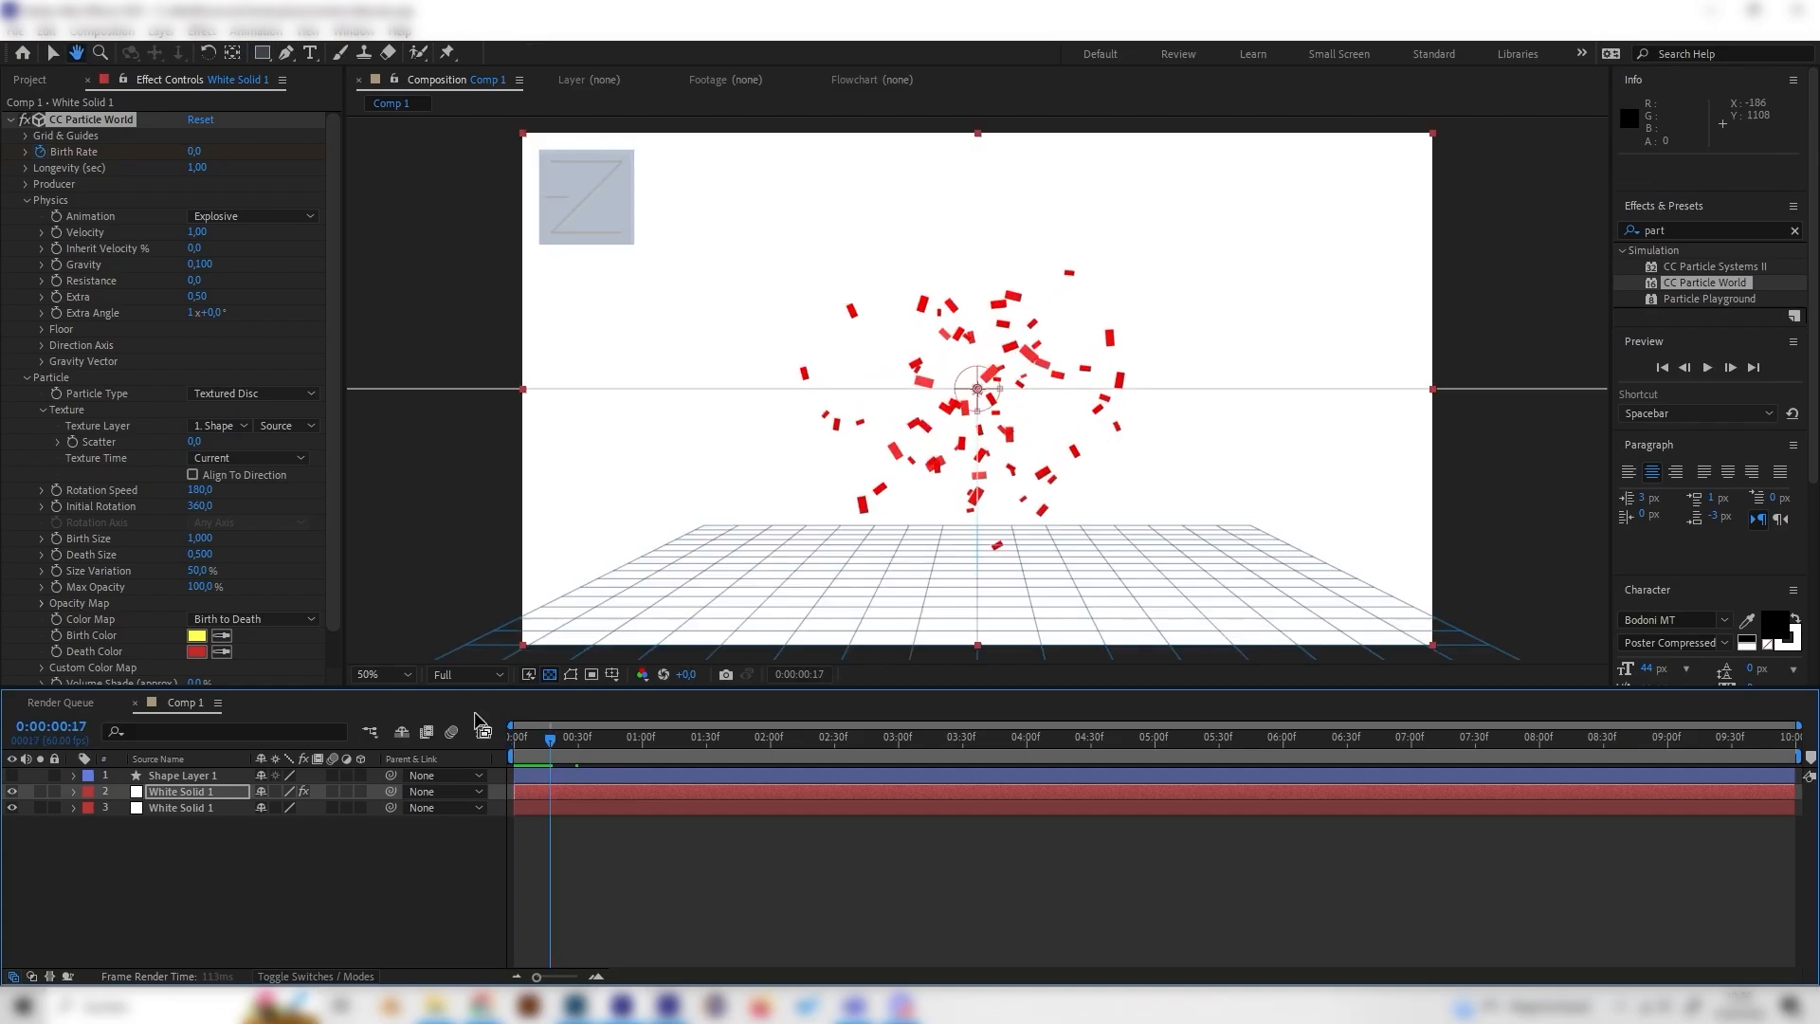
mouse_move(569, 745)
mouse_down()
mouse_move(520, 741)
mouse_move(553, 745)
mouse_up()
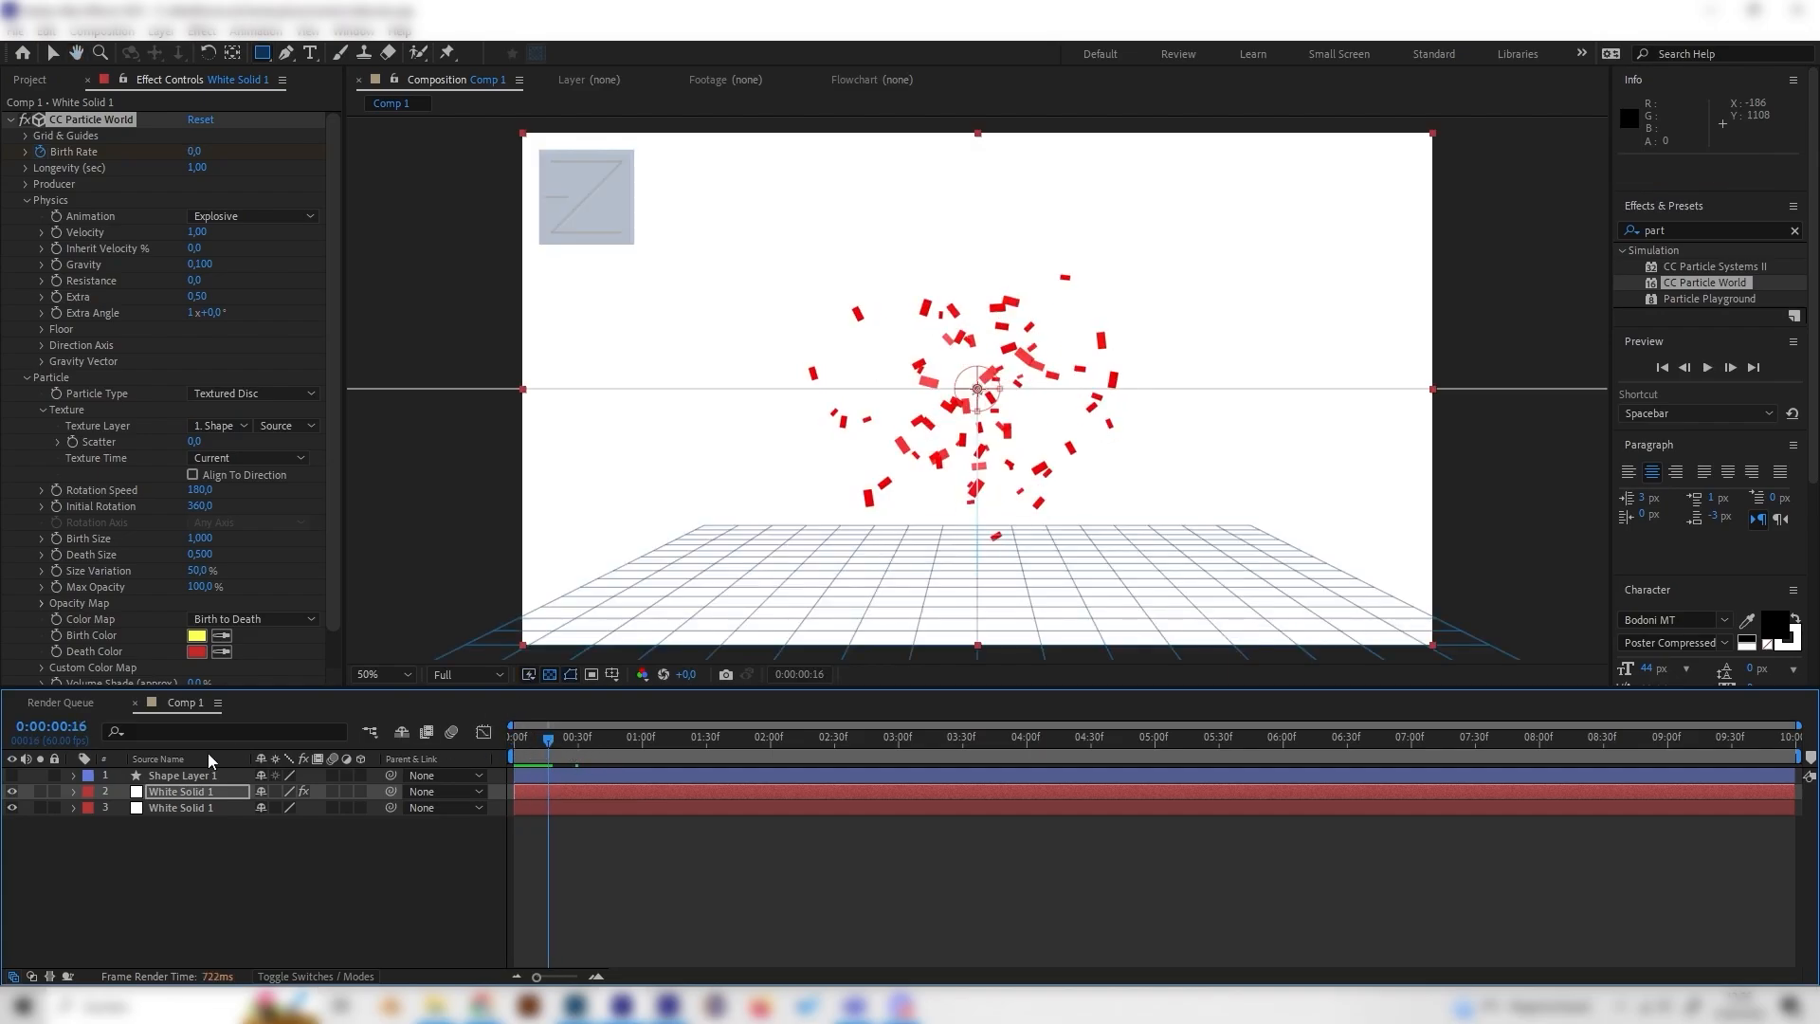
click(150, 155)
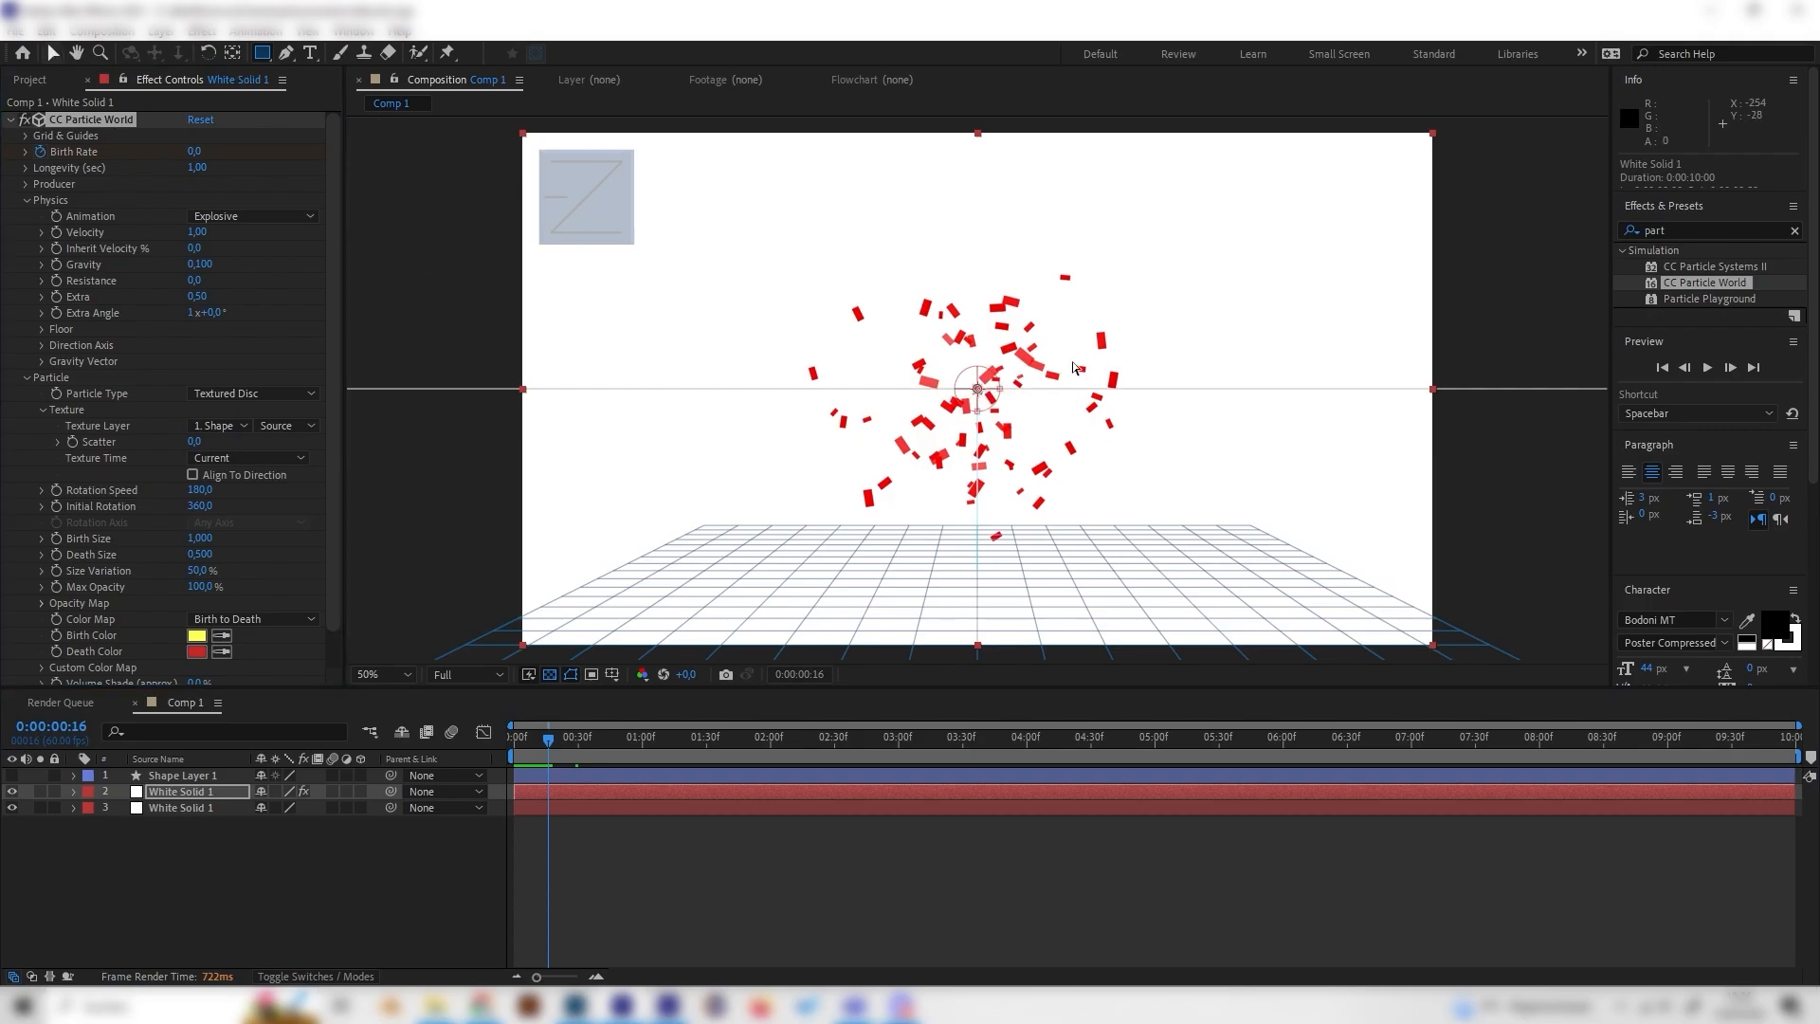
drag(976, 388, 1427, 135)
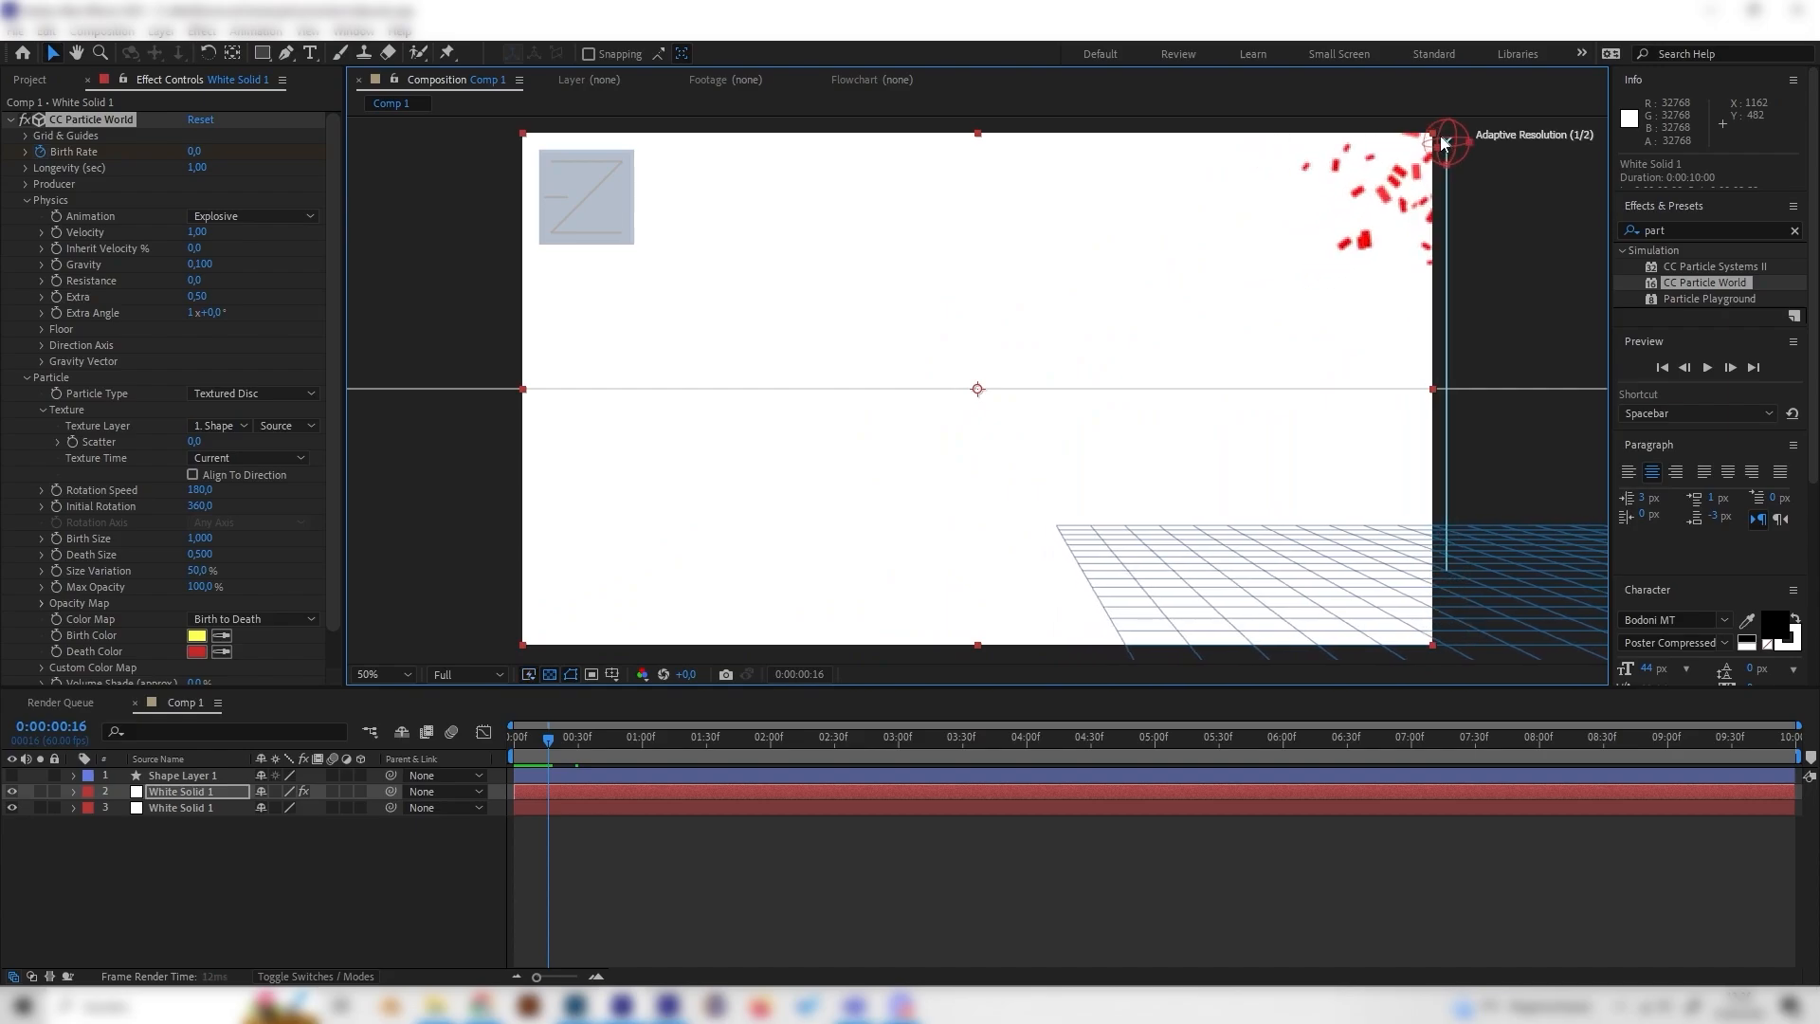
Step: Duplicate the particle solid layer
mouse_move(570, 745)
mouse_down()
mouse_move(691, 737)
mouse_move(581, 732)
mouse_up()
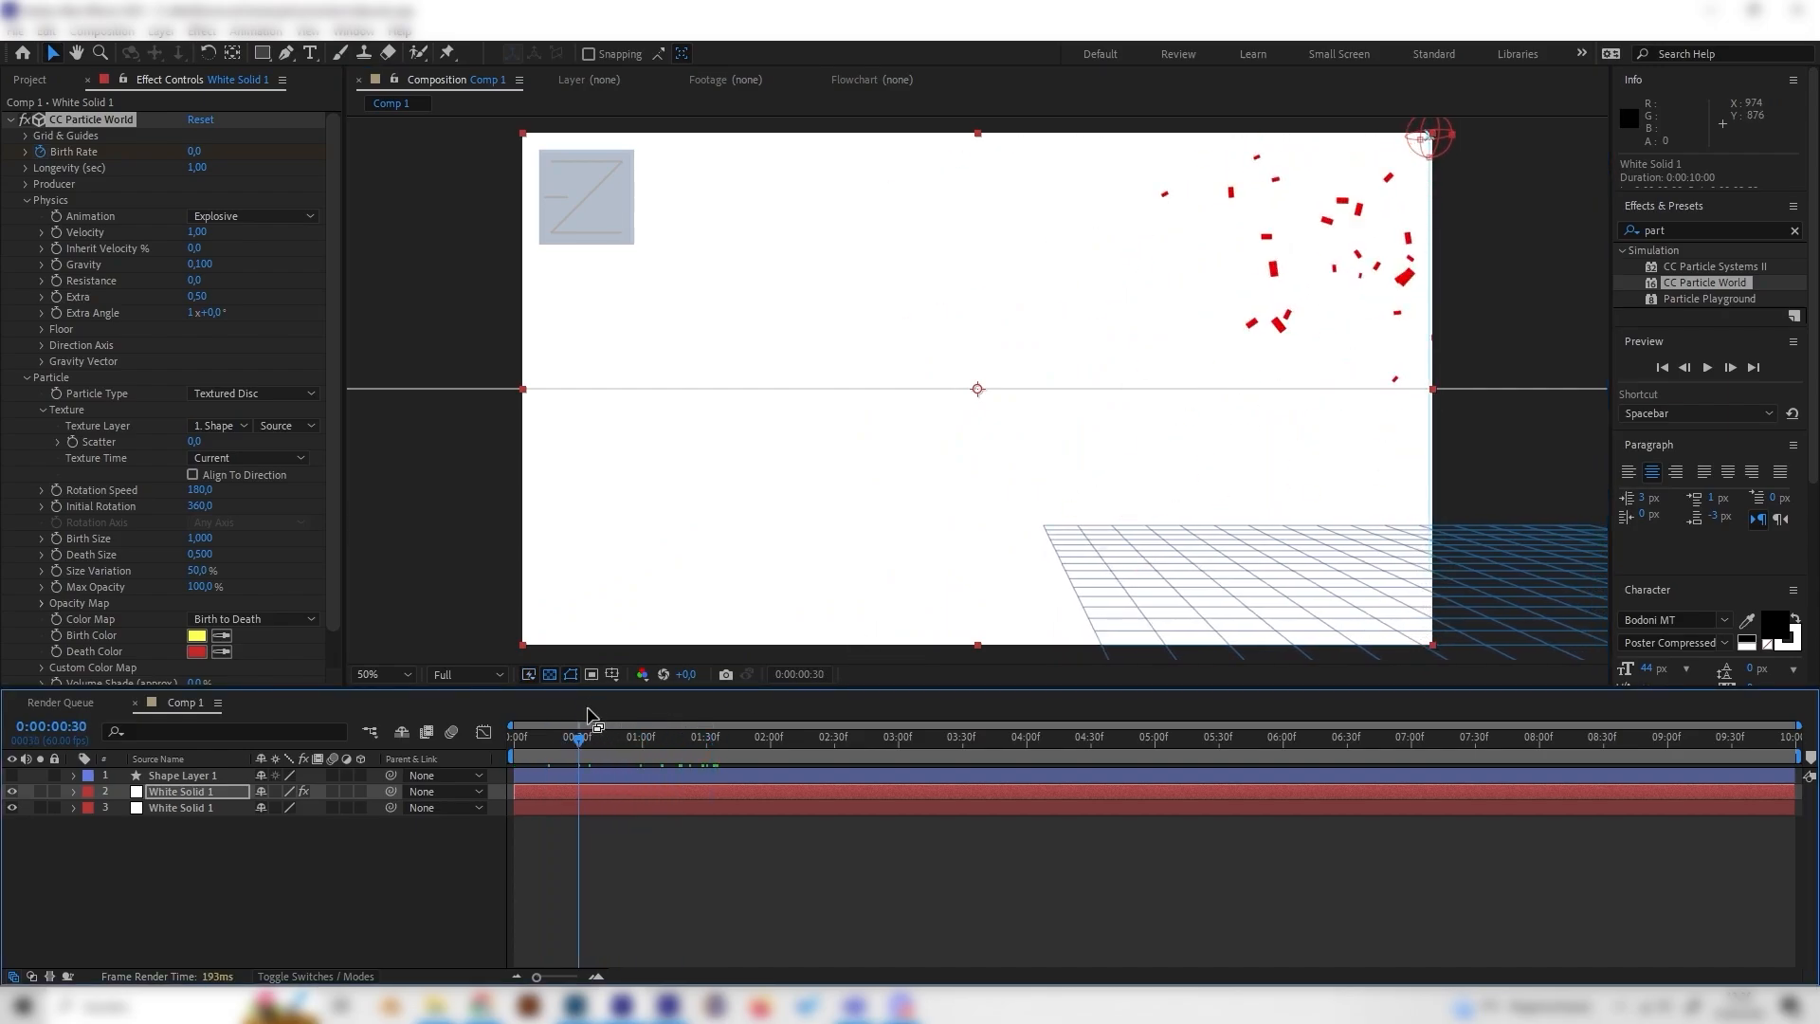
click(397, 952)
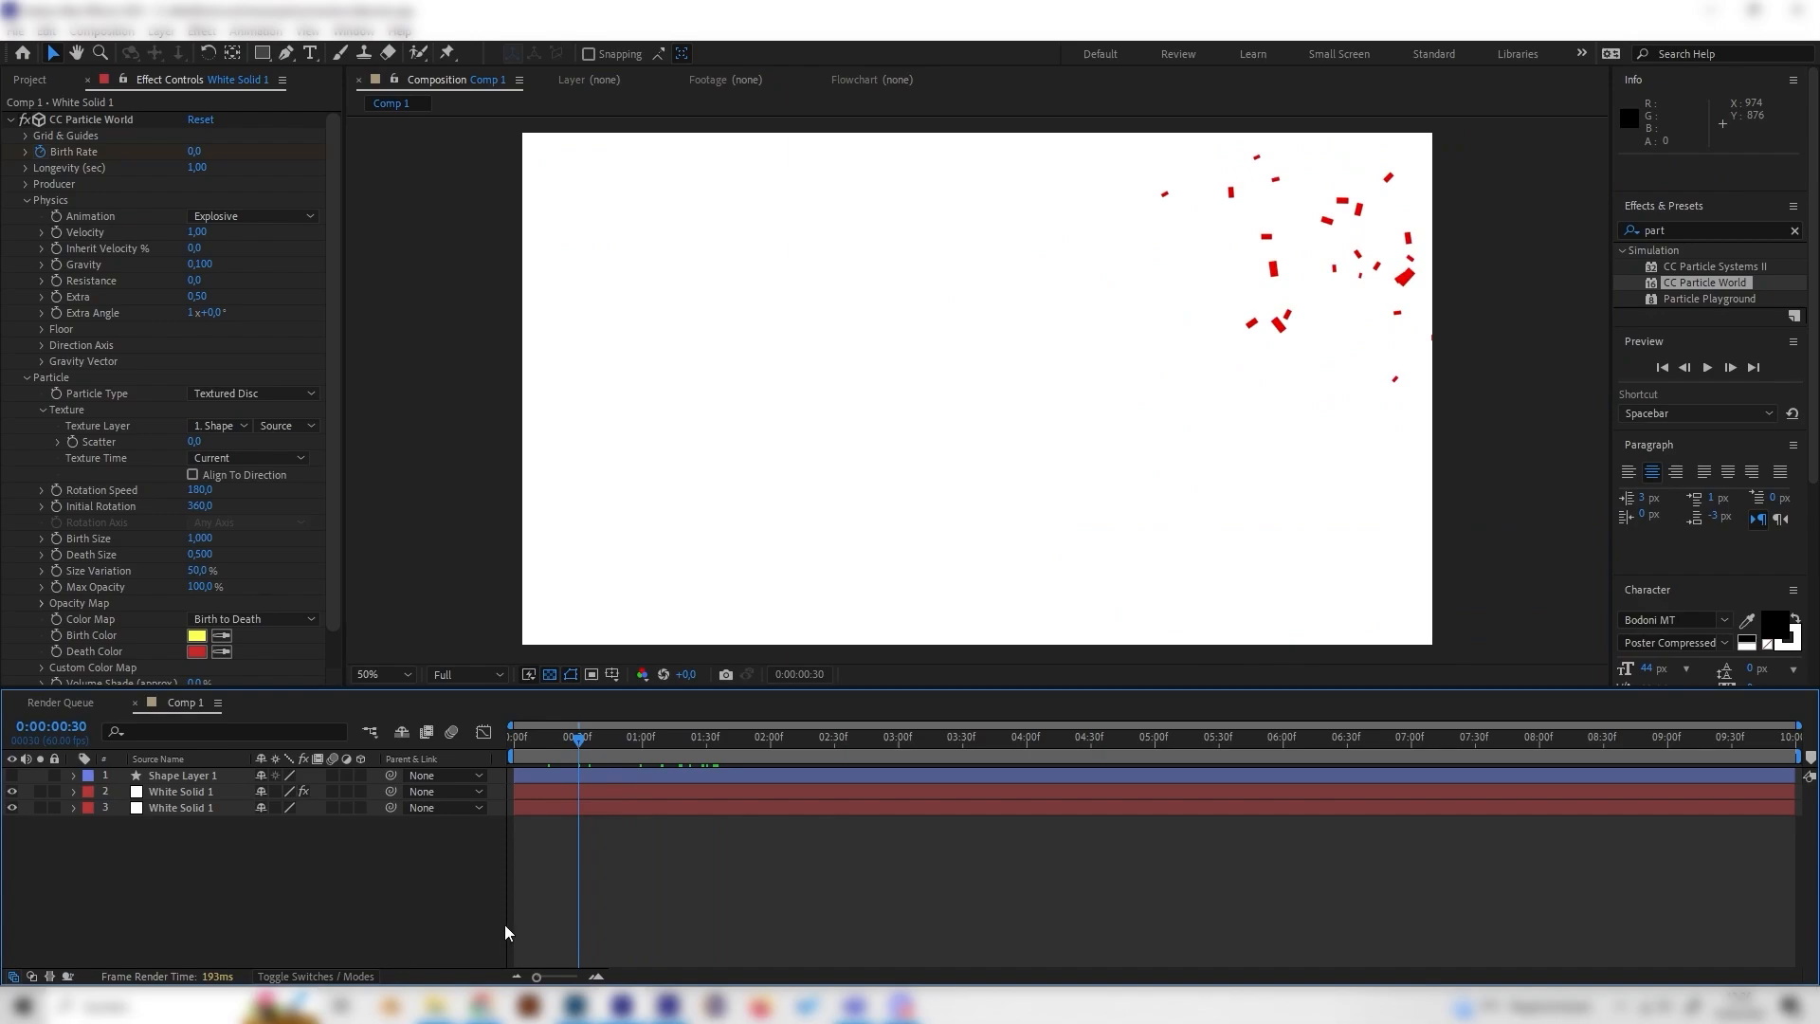
drag(597, 749, 612, 741)
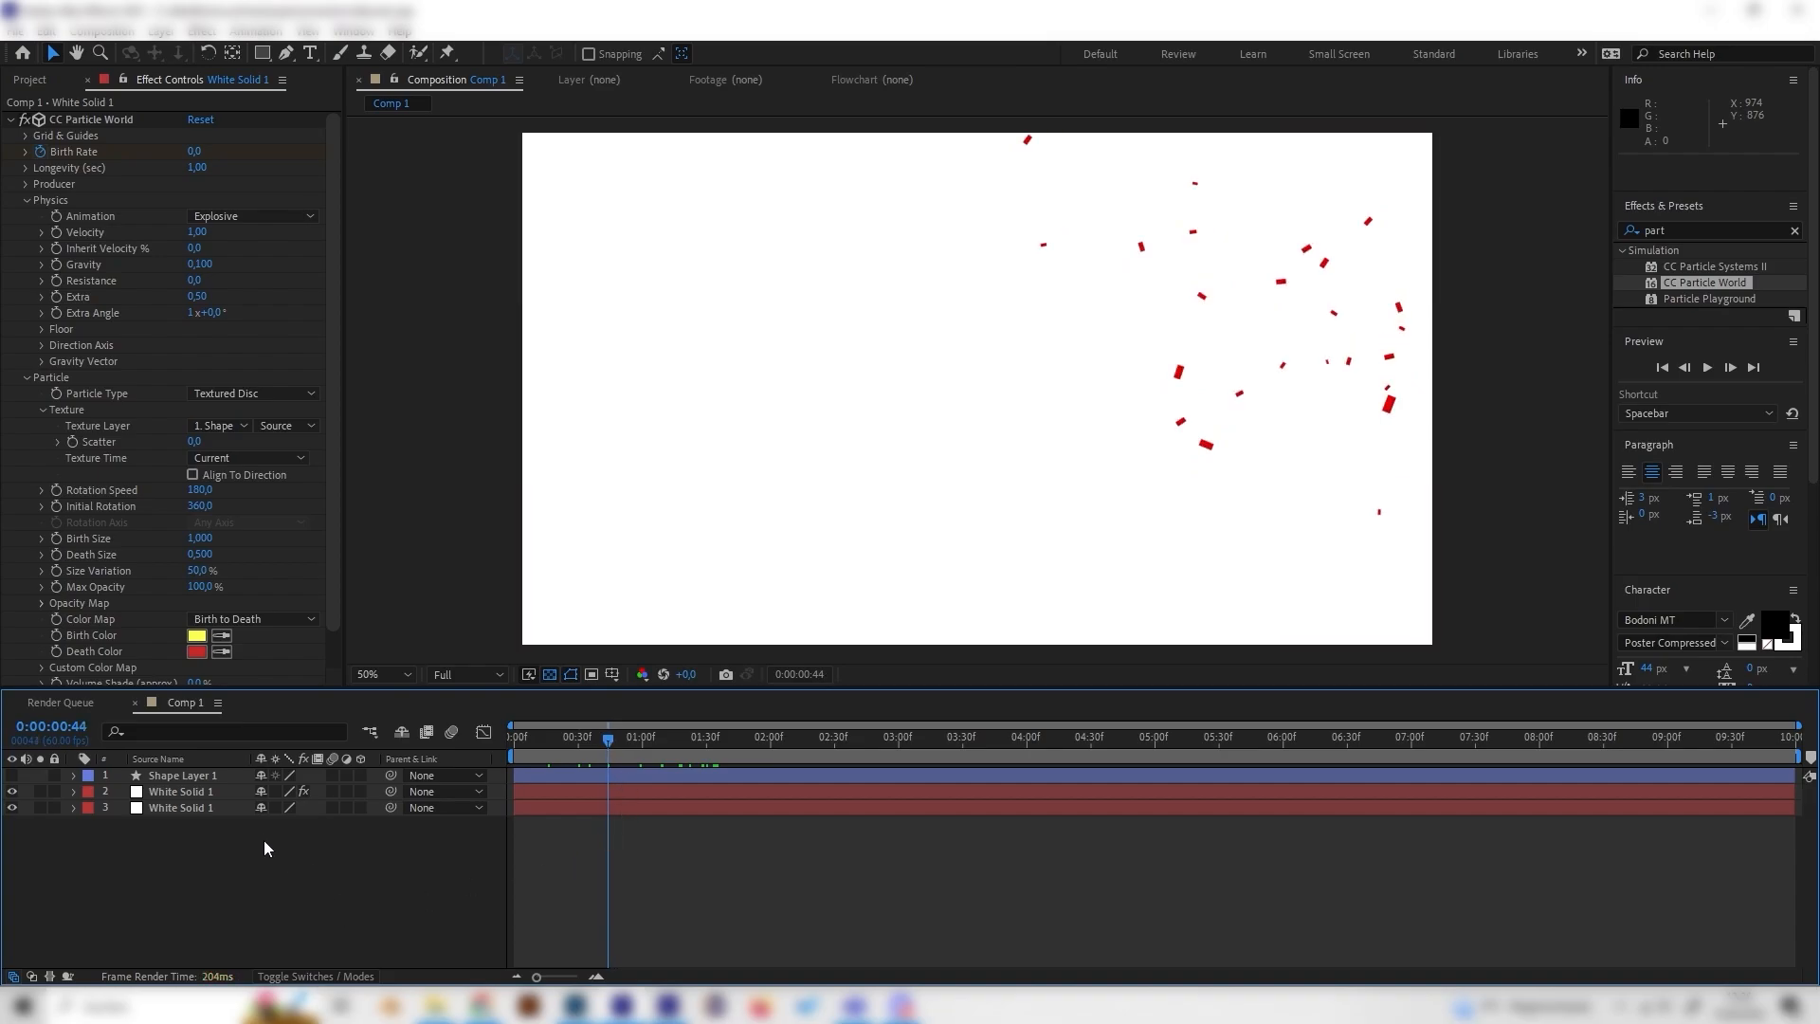
click(235, 795)
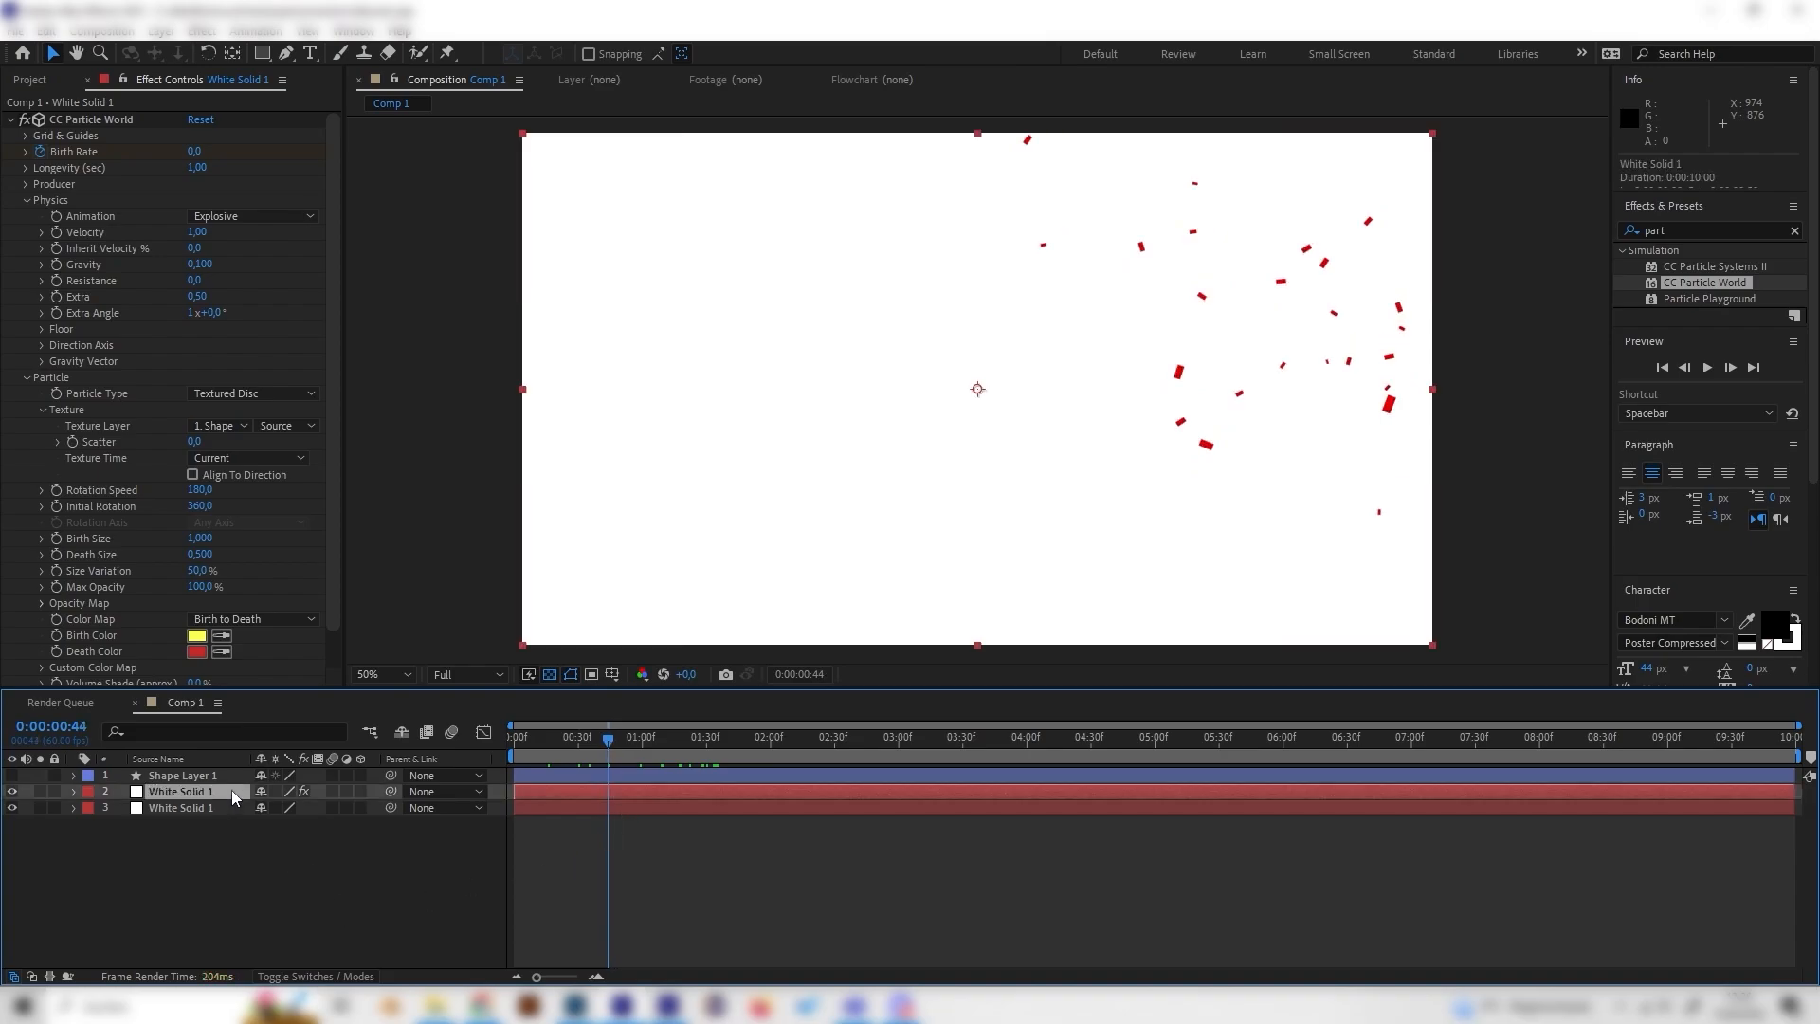
key(ctrl+d)
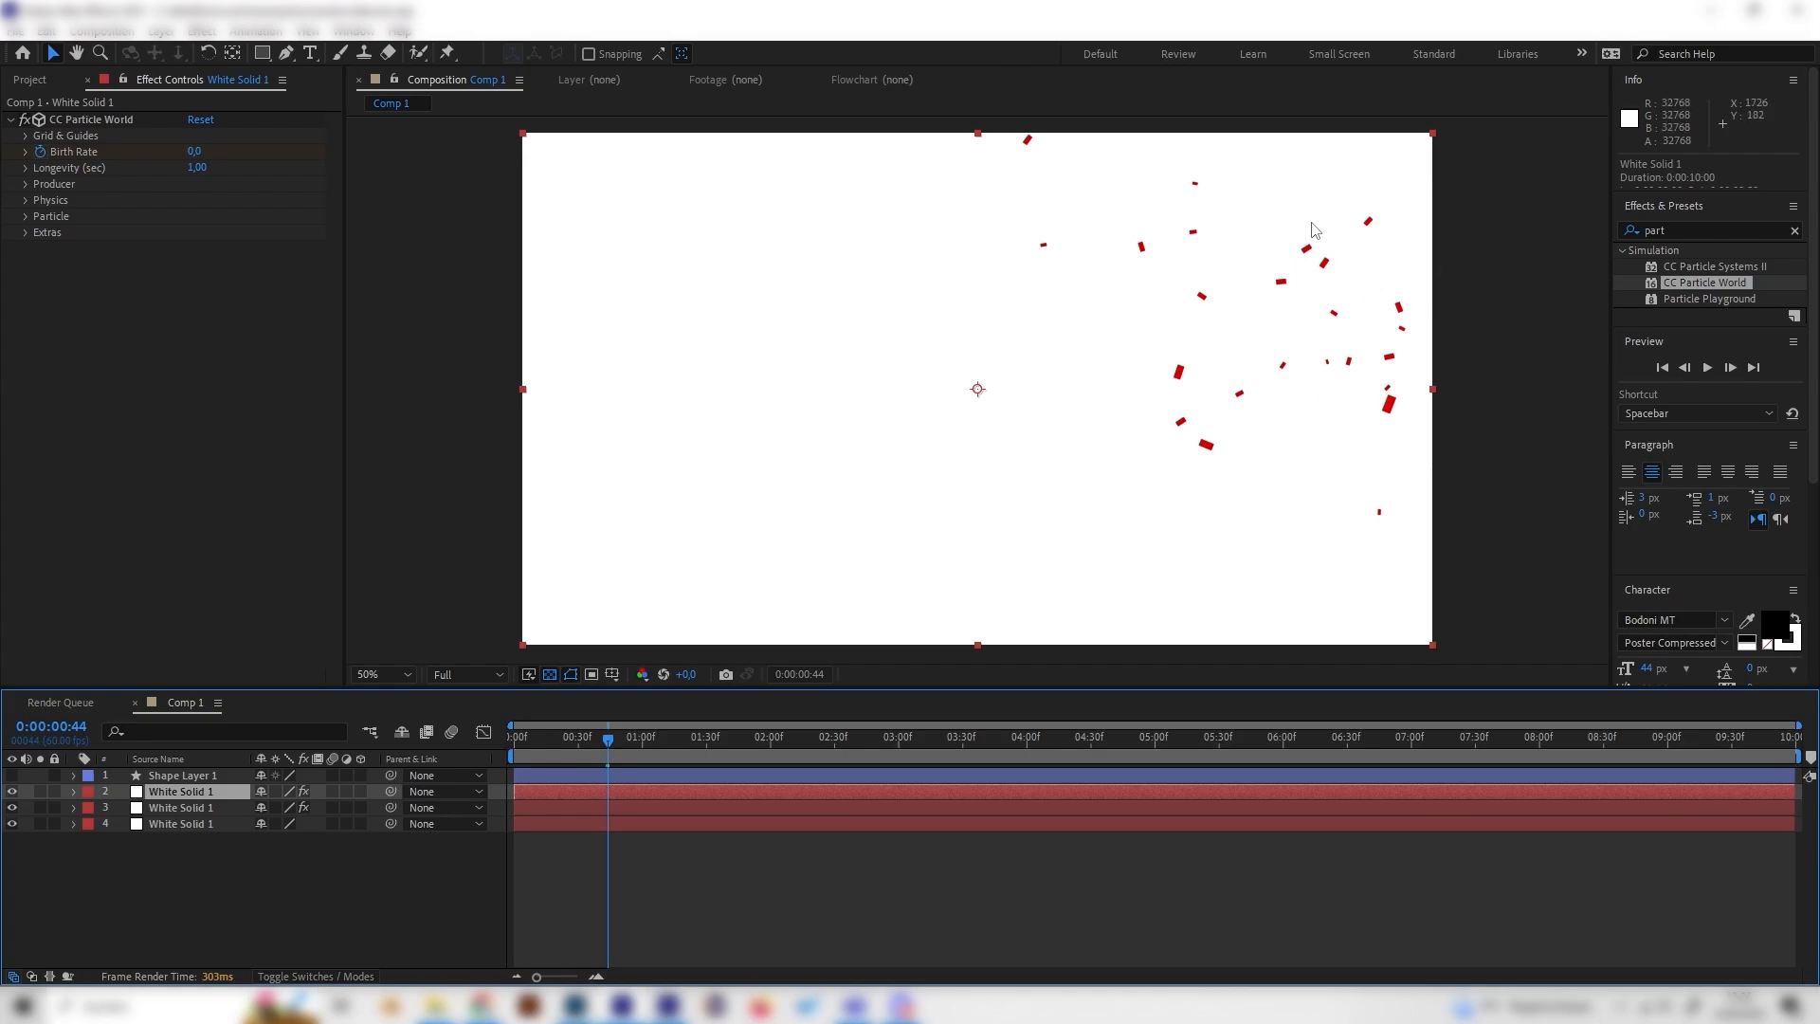
Step: Set the duplicated particle layer's Random Seed to 5 under Extras
click(26, 233)
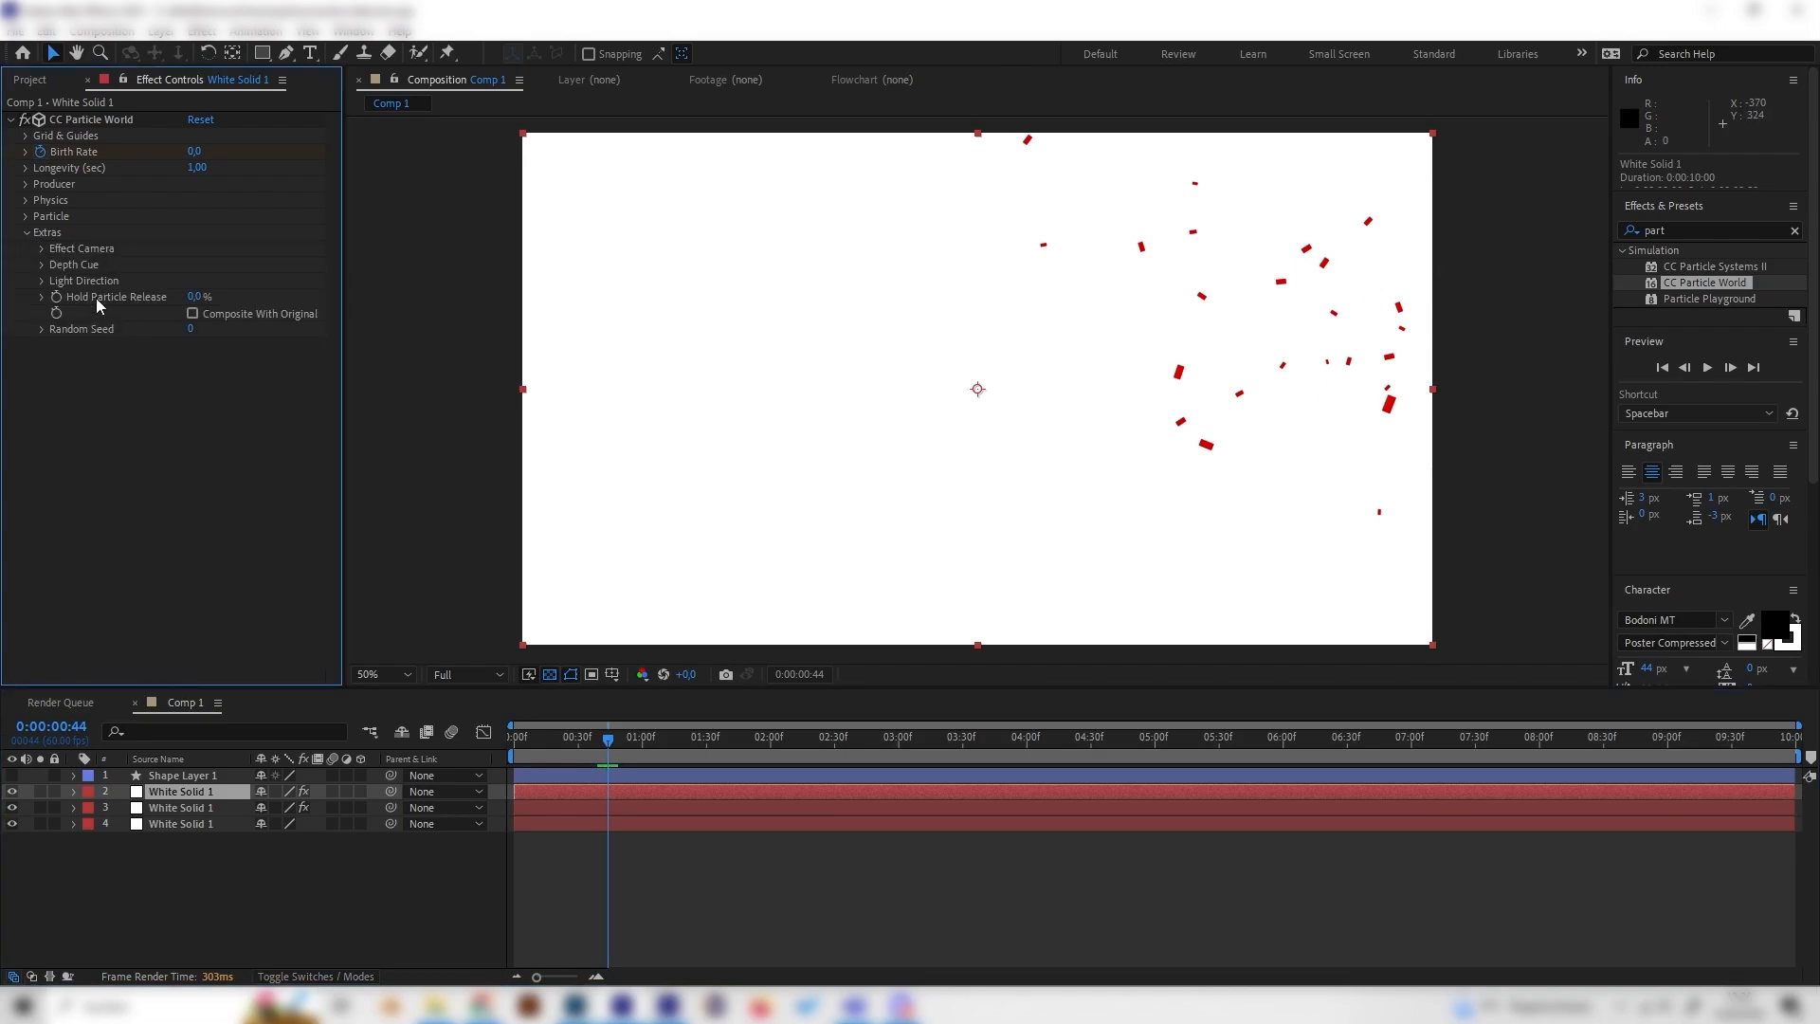
click(27, 233)
click(27, 233)
click(191, 330)
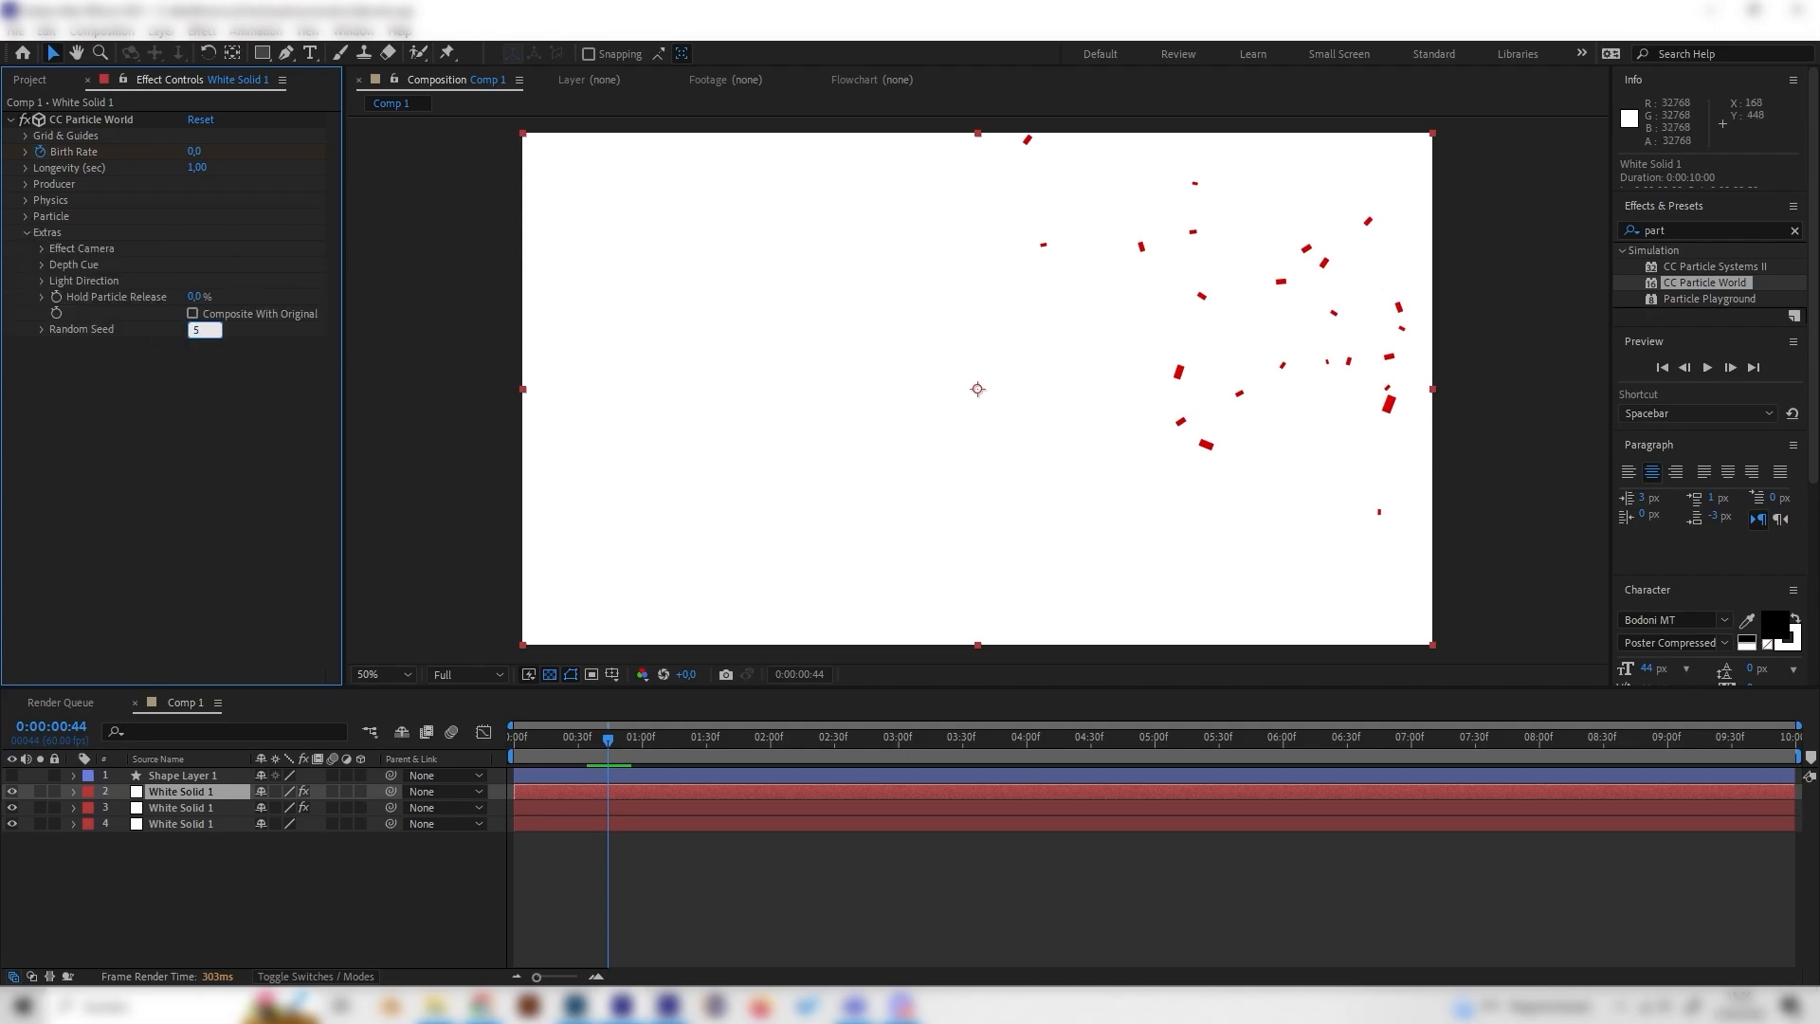
key(Return)
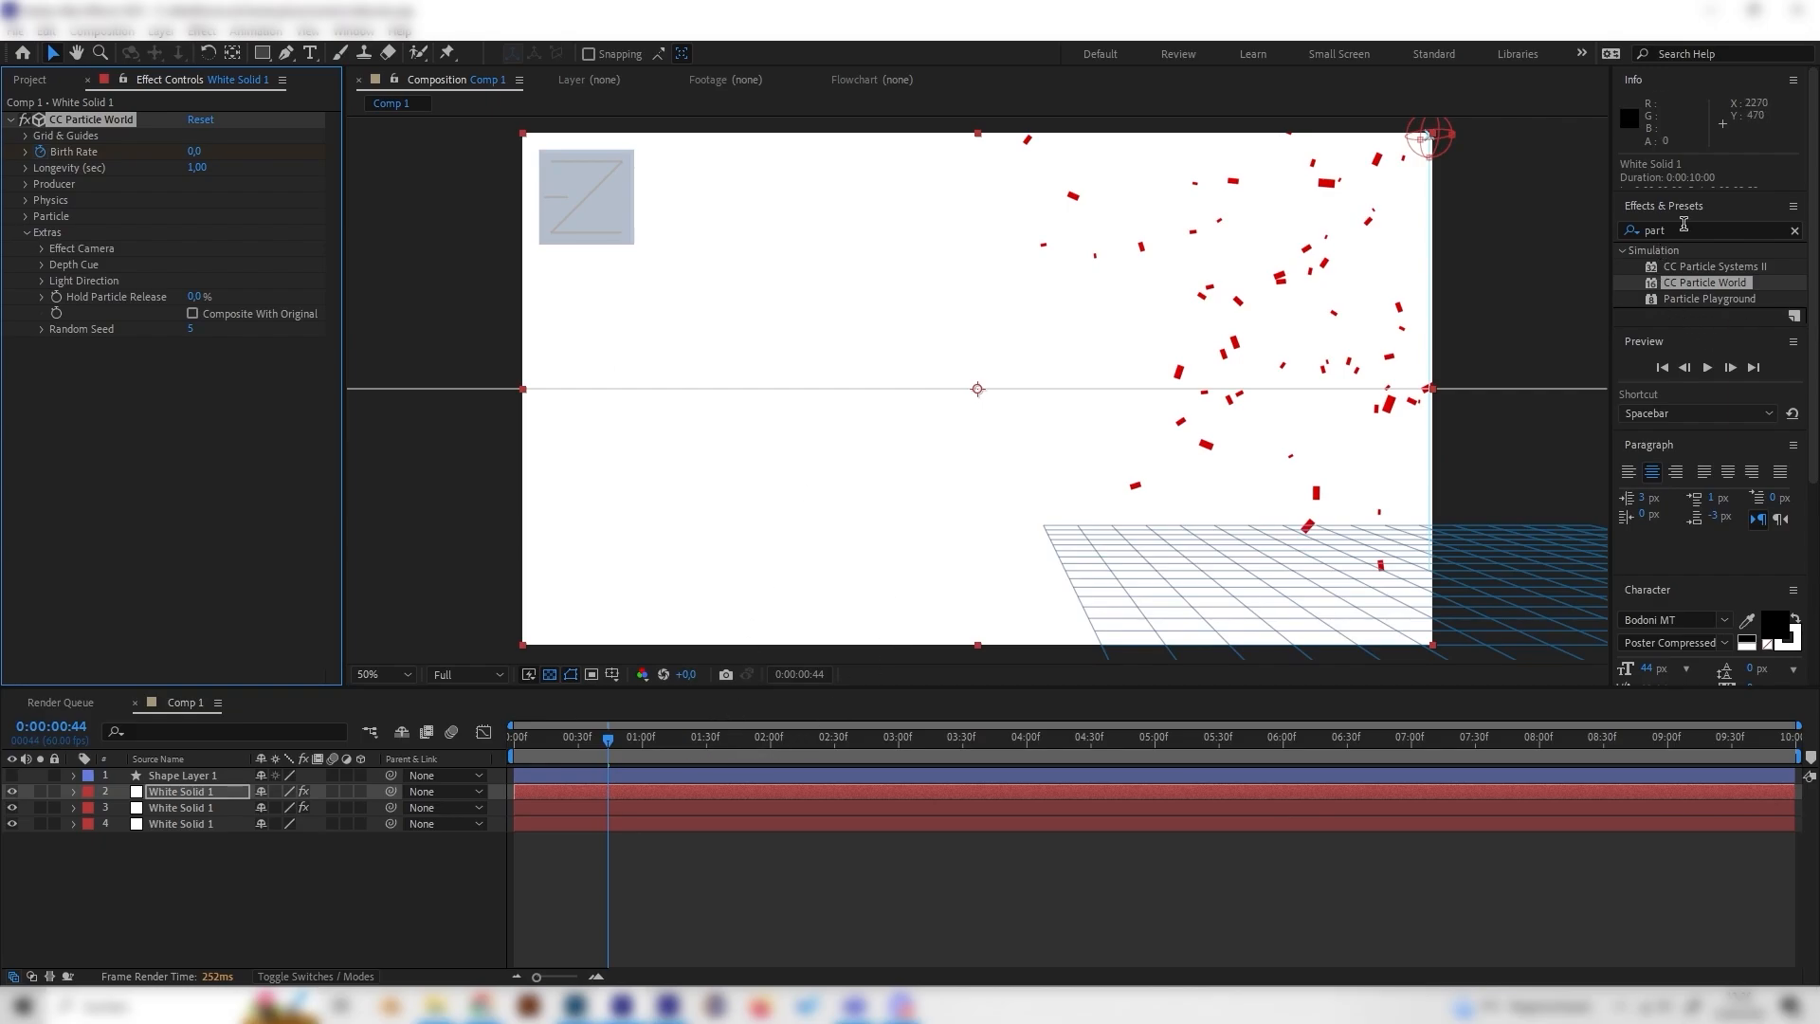
Step: Search the effects for fill and apply the Fill effect to the duplicated particle layer
click(1684, 228)
text(fill)
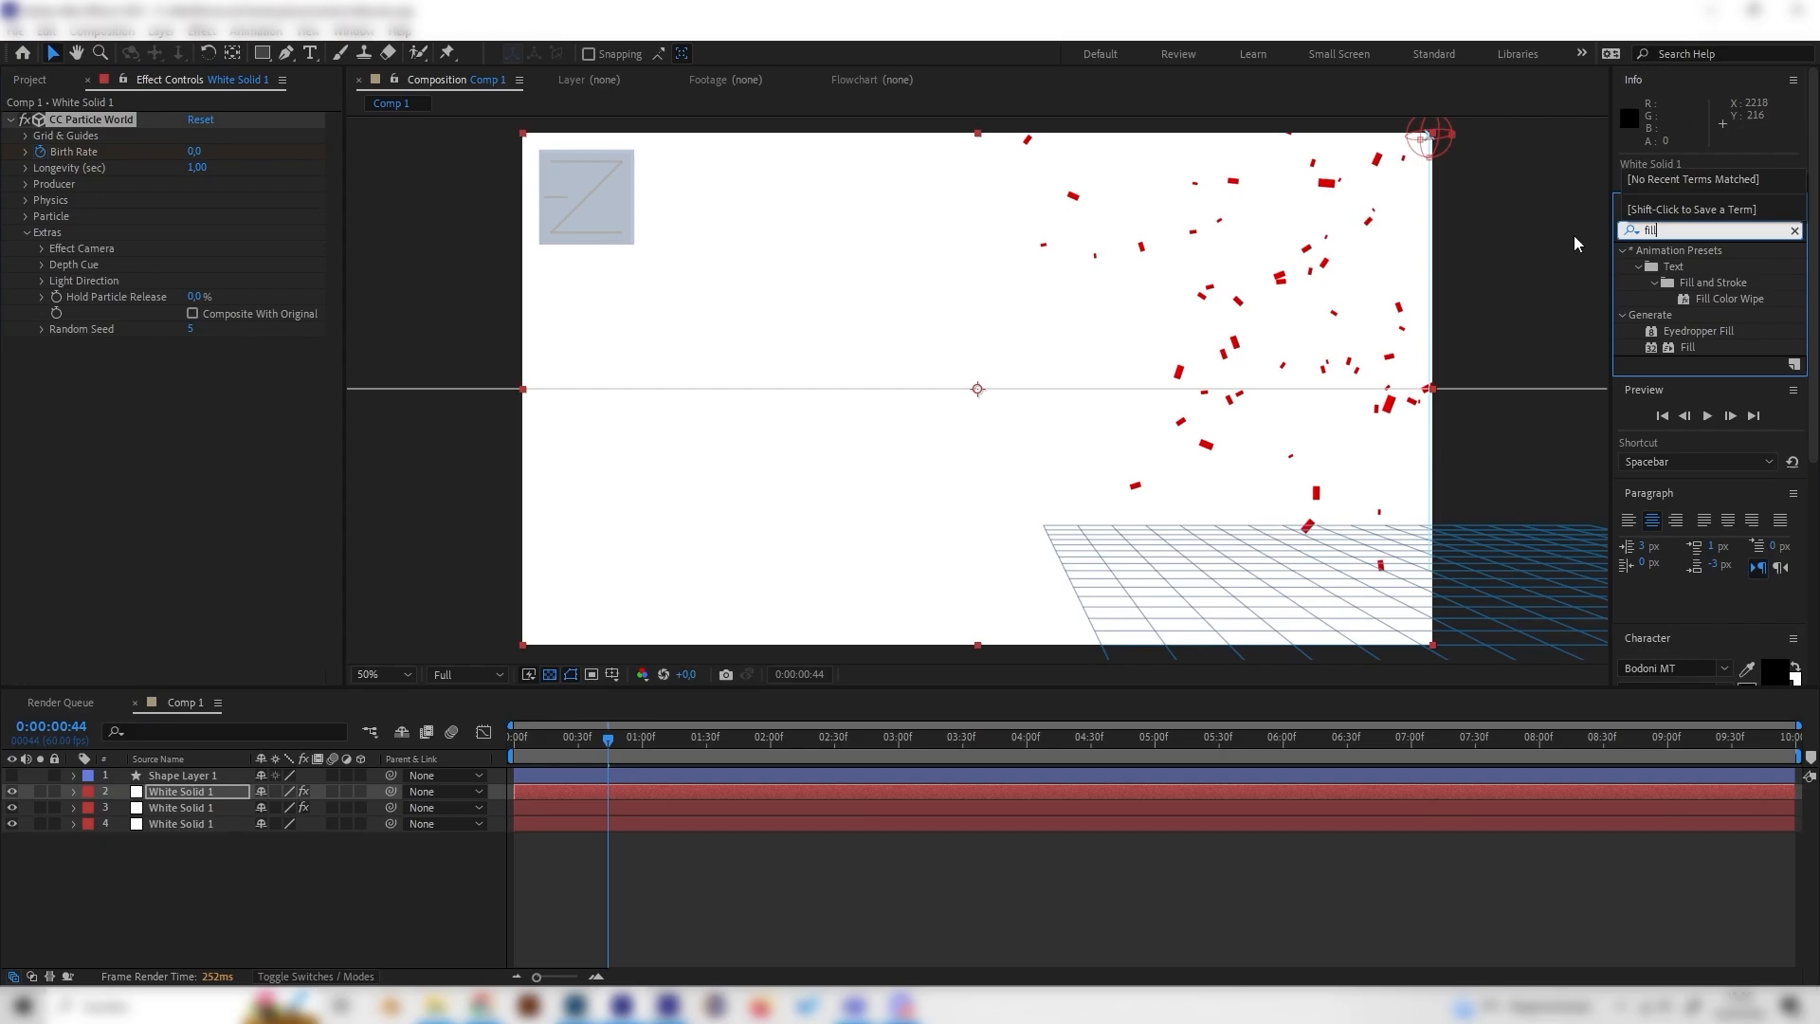
drag(1661, 347, 131, 469)
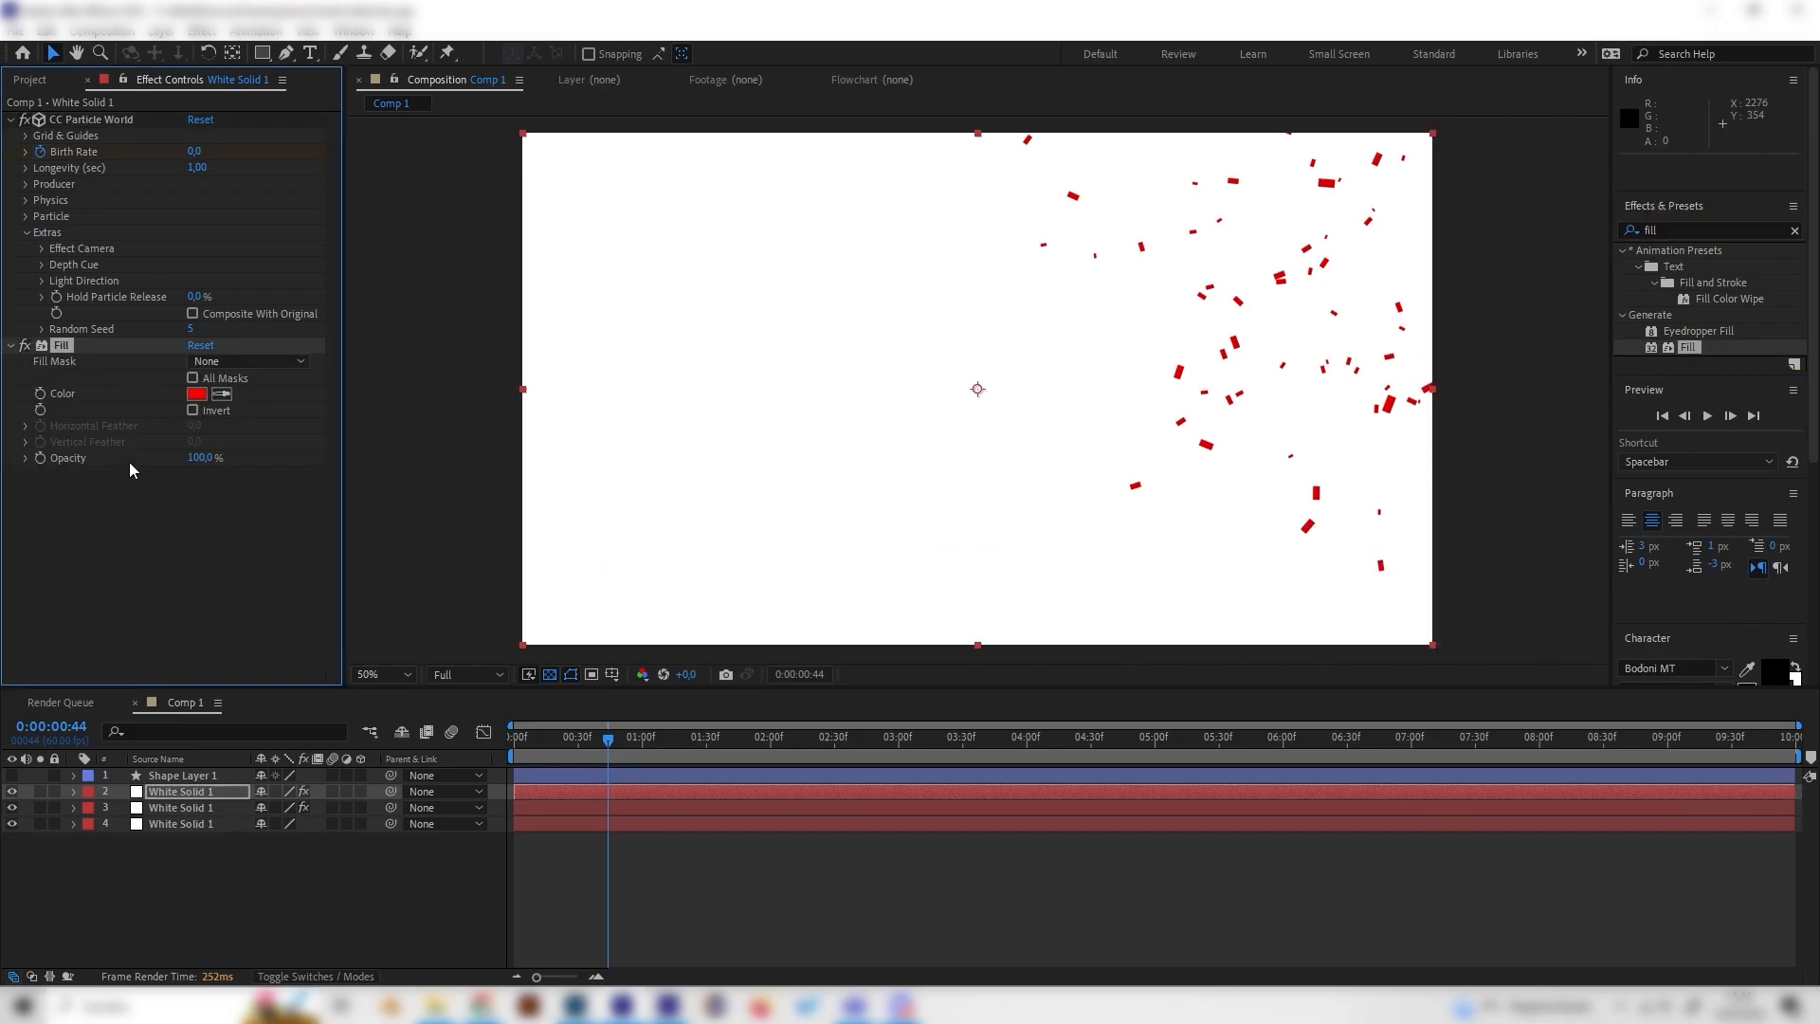
Step: Set the Fill color to purple 6441E6
click(196, 393)
click(285, 119)
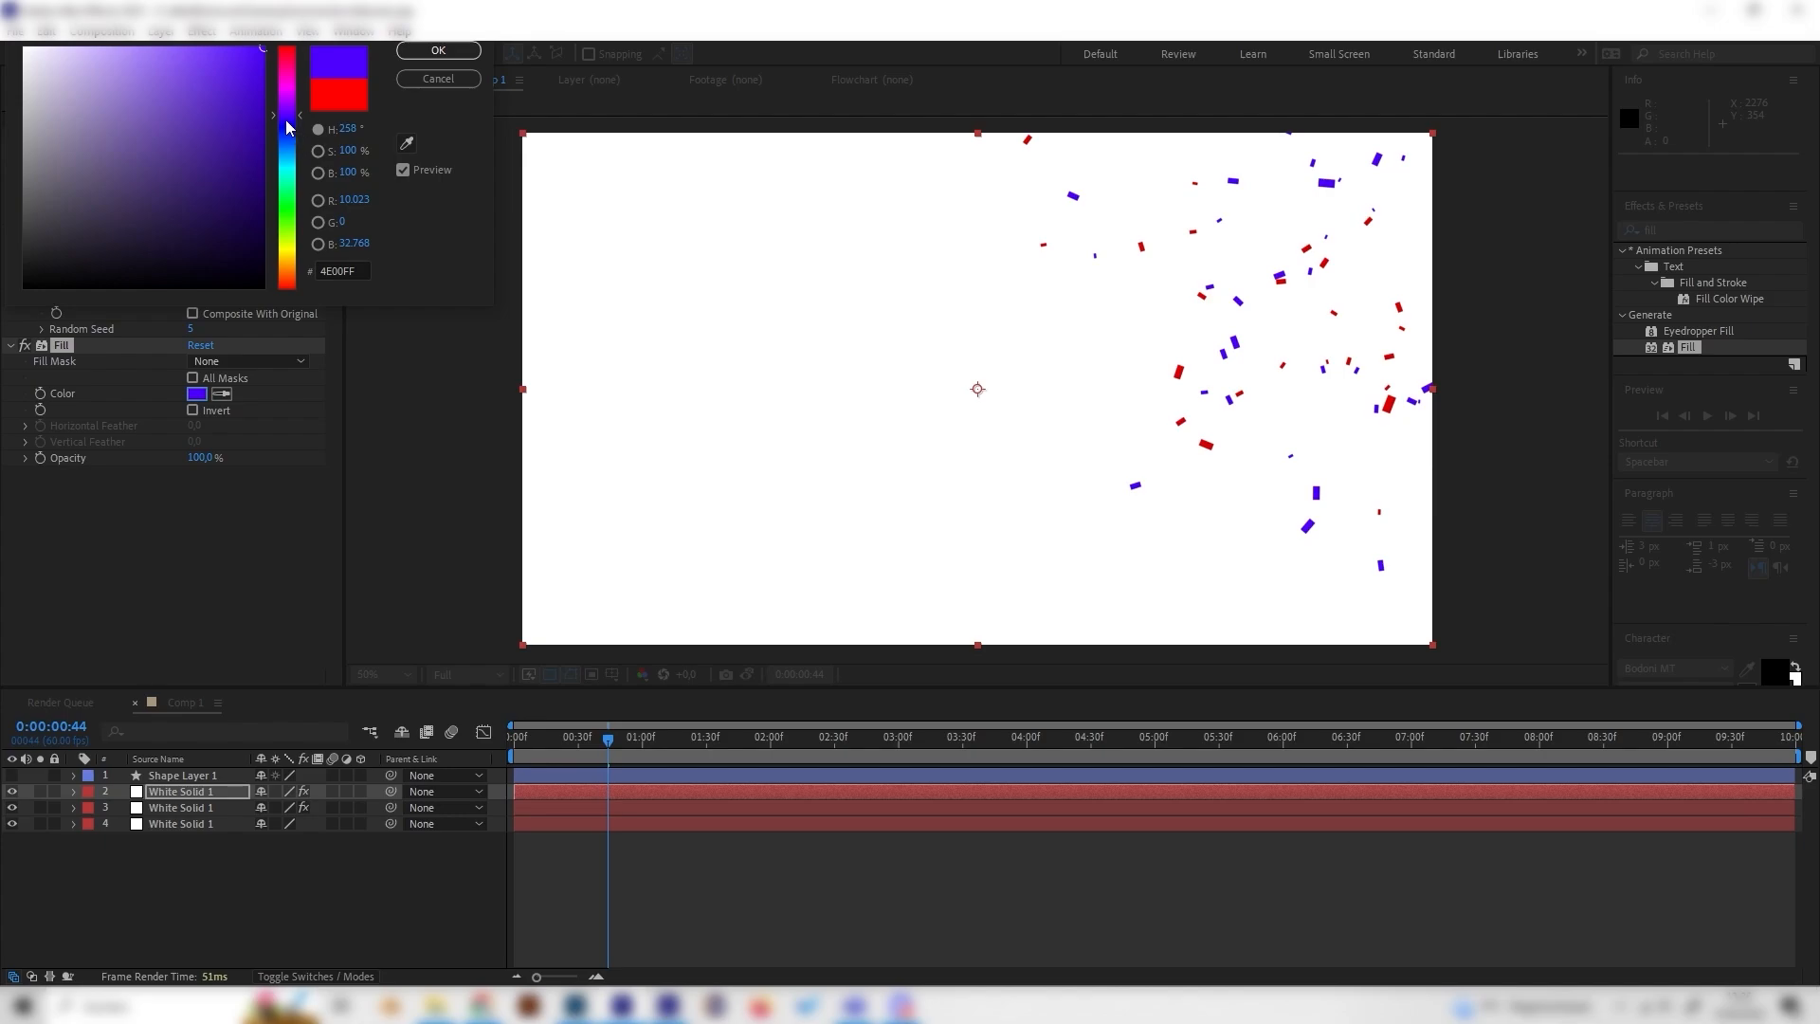
click(196, 70)
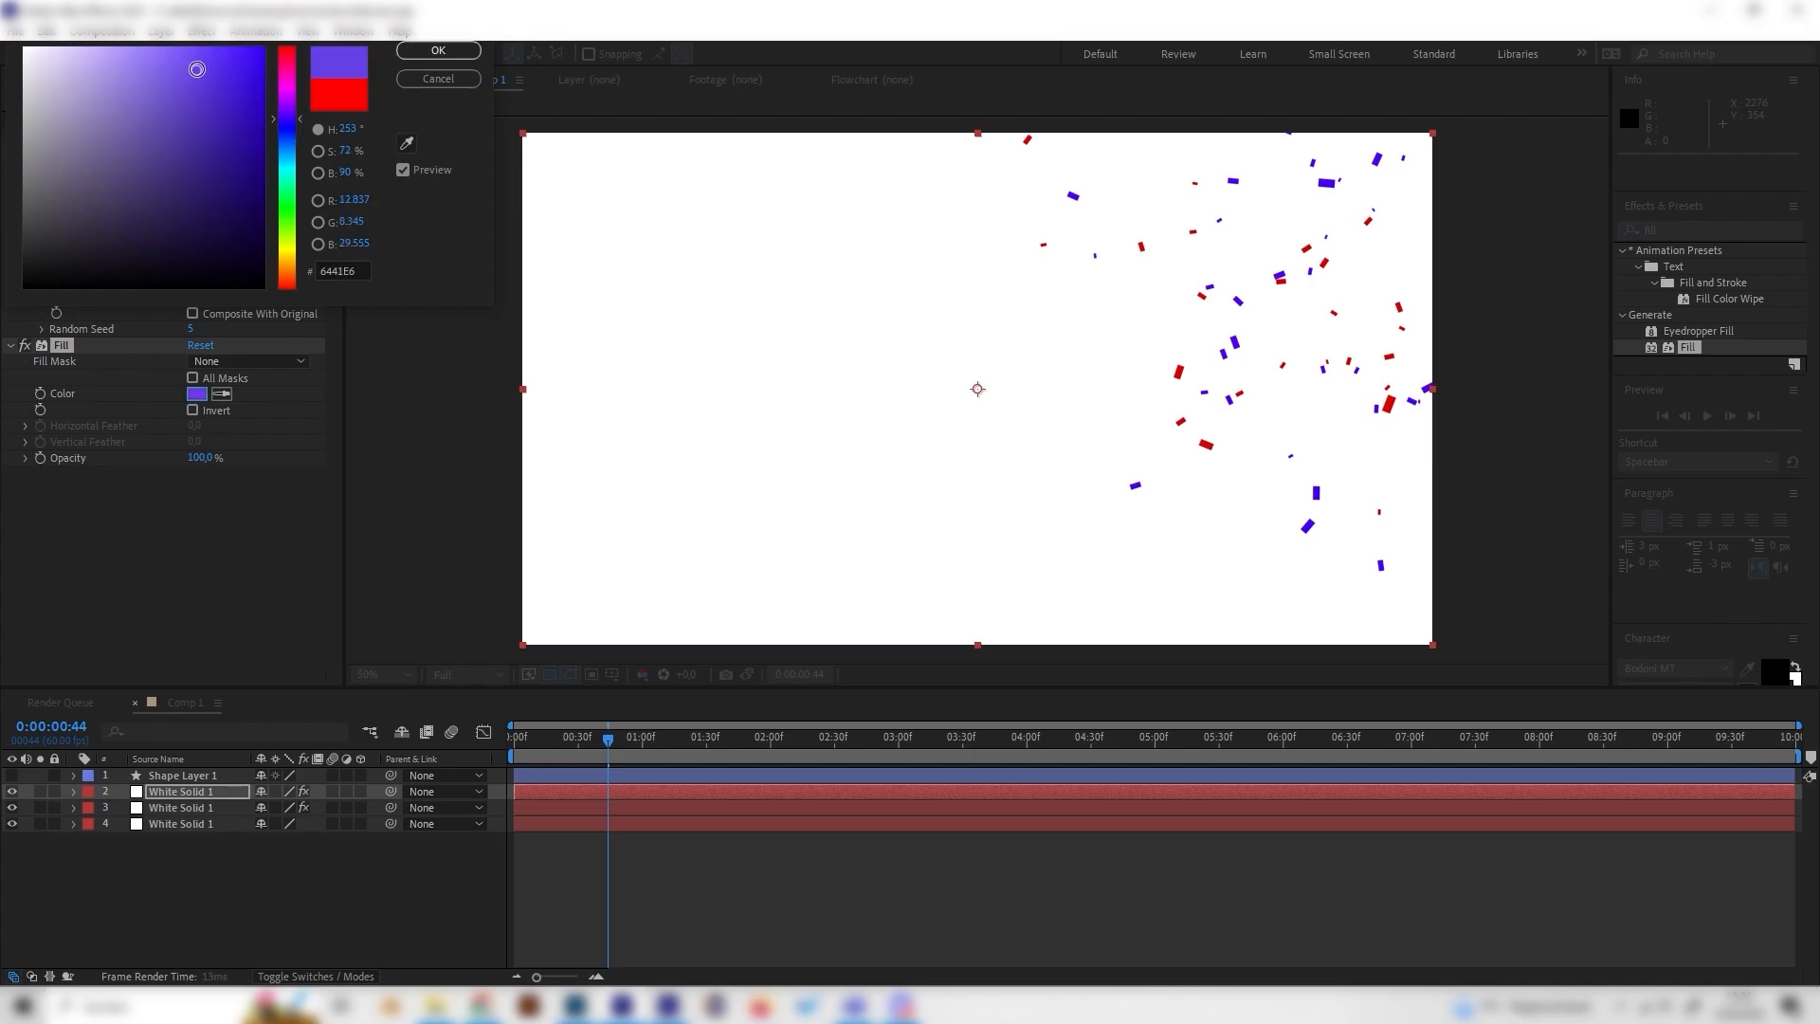
click(468, 52)
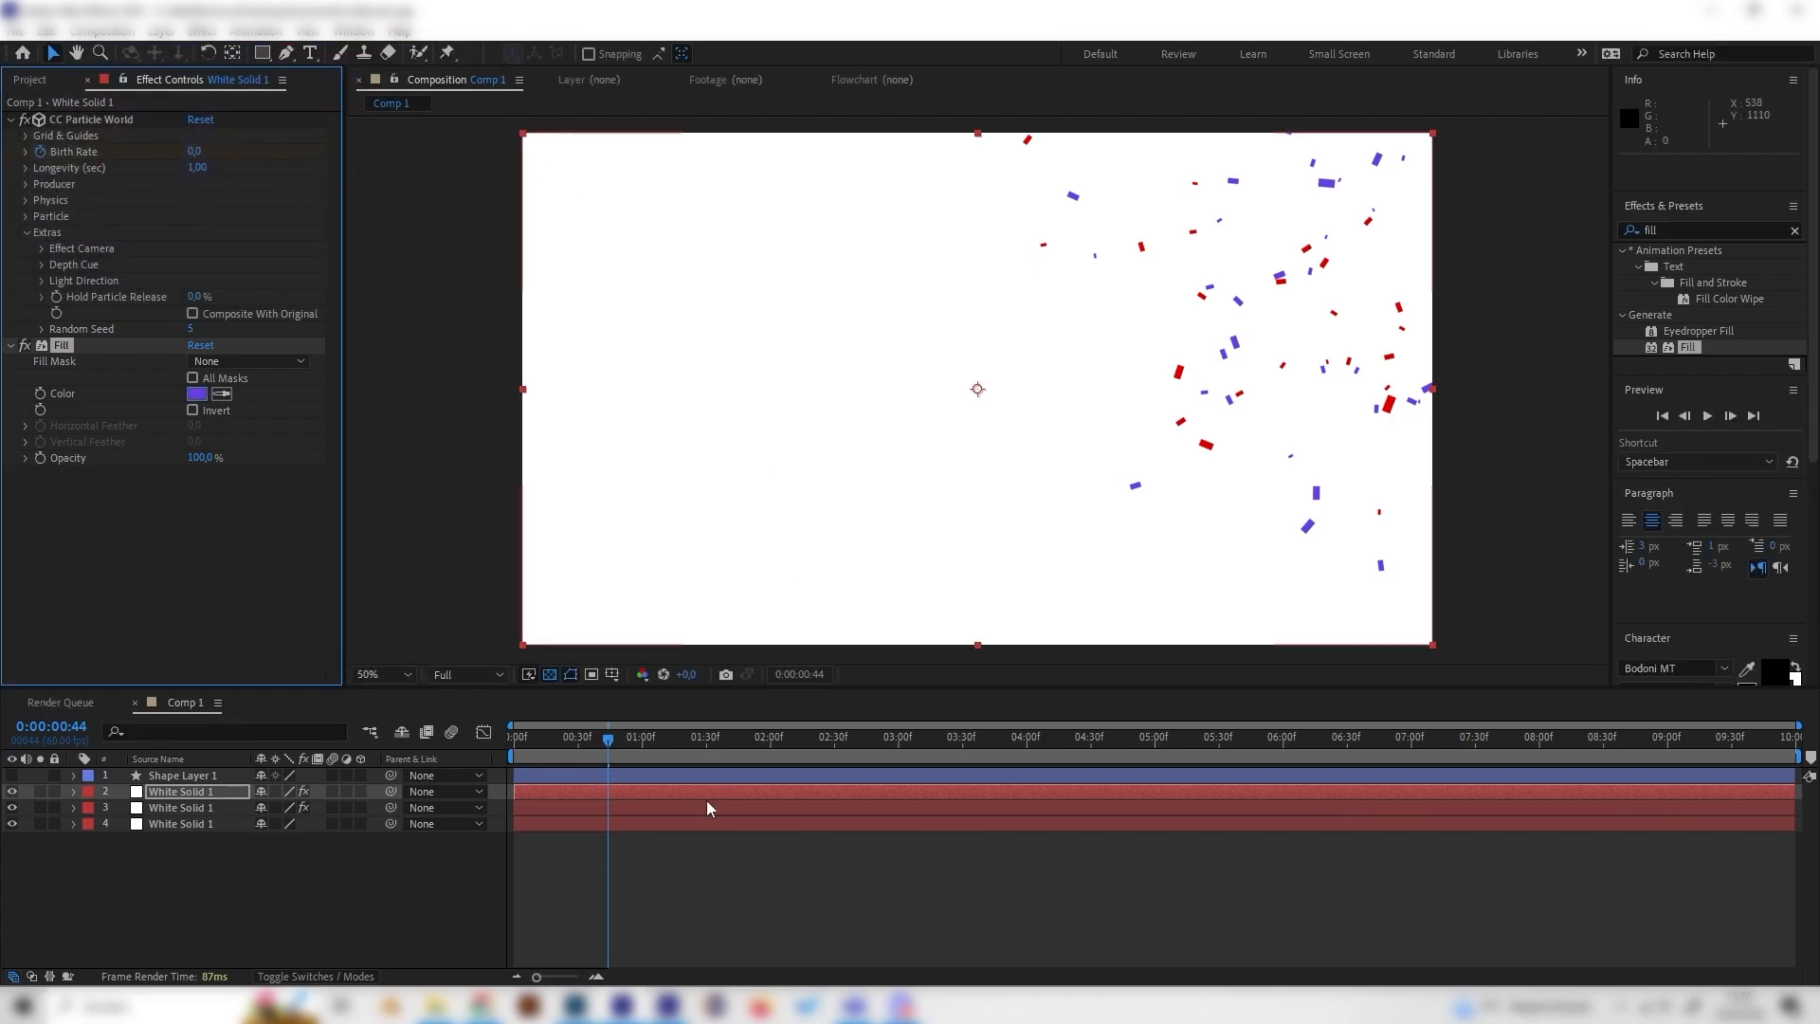
drag(607, 740, 557, 749)
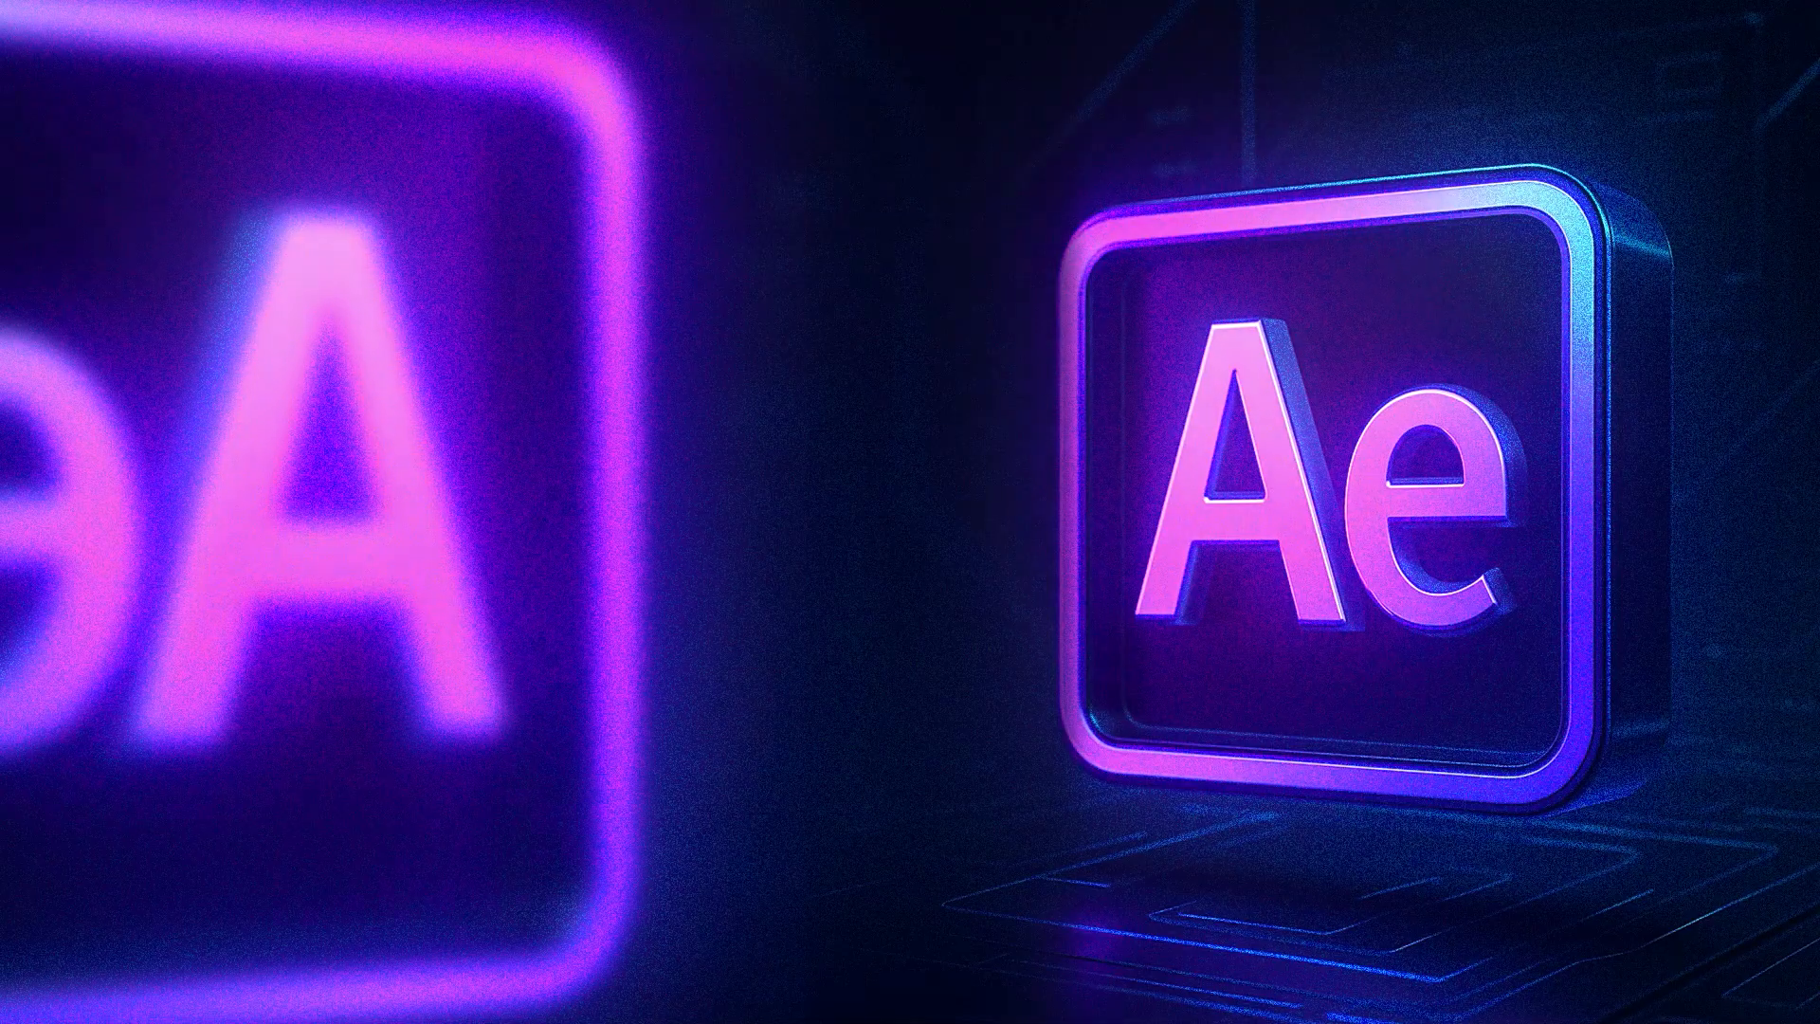